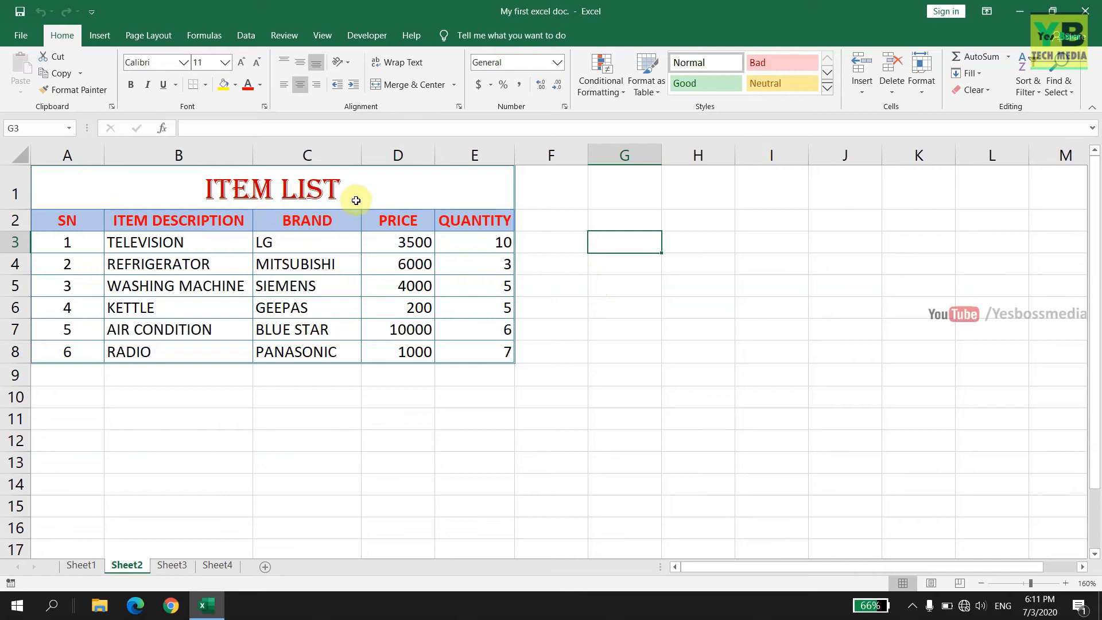
# Step: Apply the Narrow margin preset to Sheet2 and view where the page break lines fall
pyautogui.click(154, 35)
pyautogui.click(120, 86)
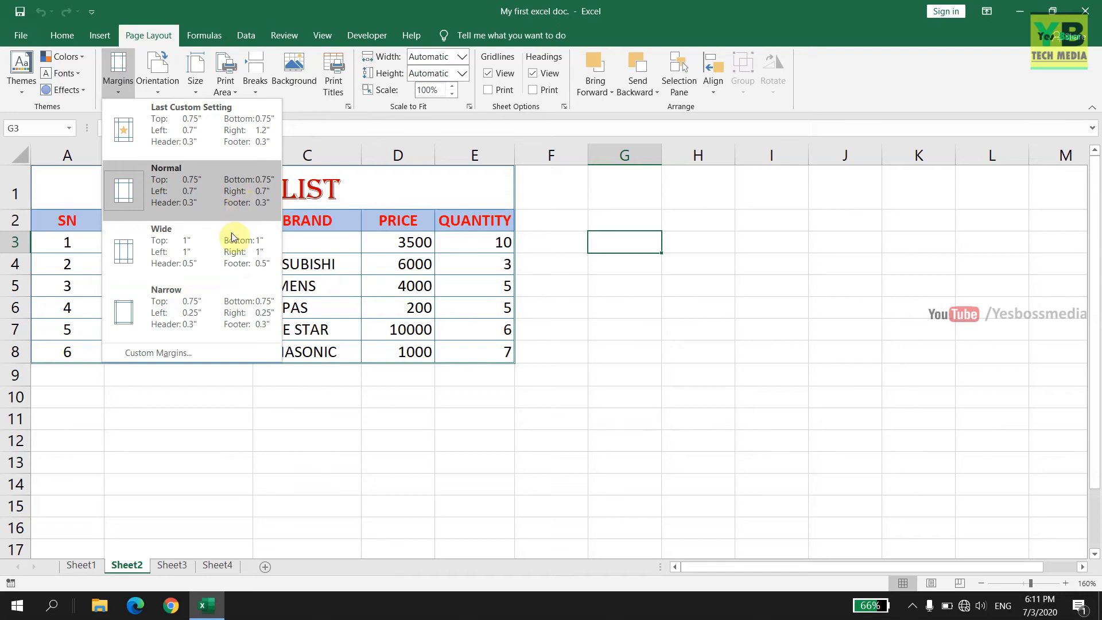
pyautogui.click(227, 307)
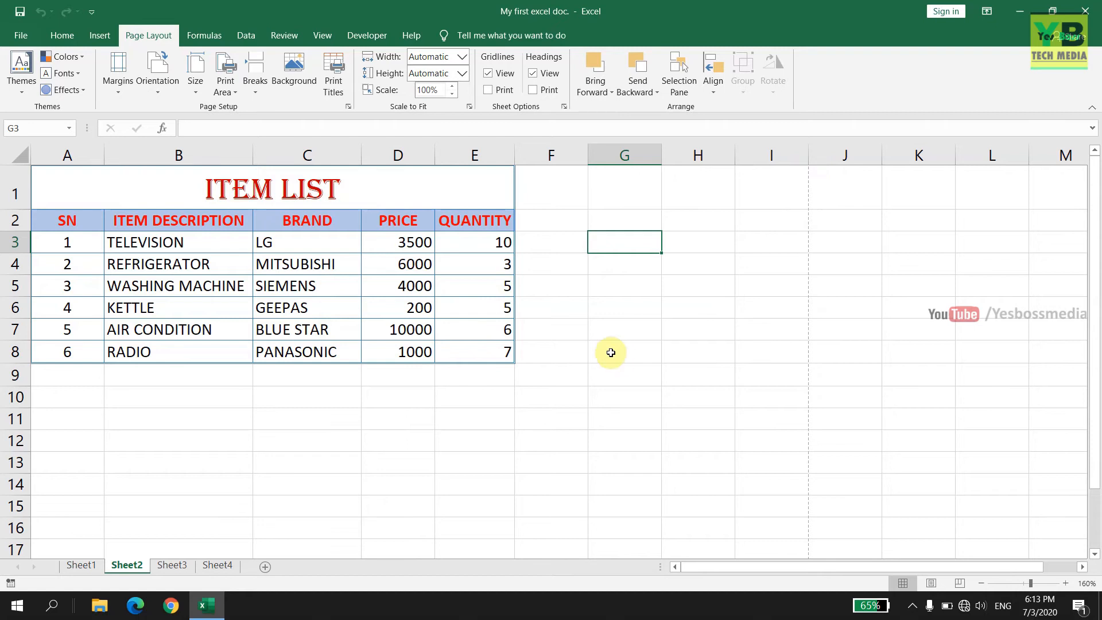
pyautogui.scroll(-4, 611, 353)
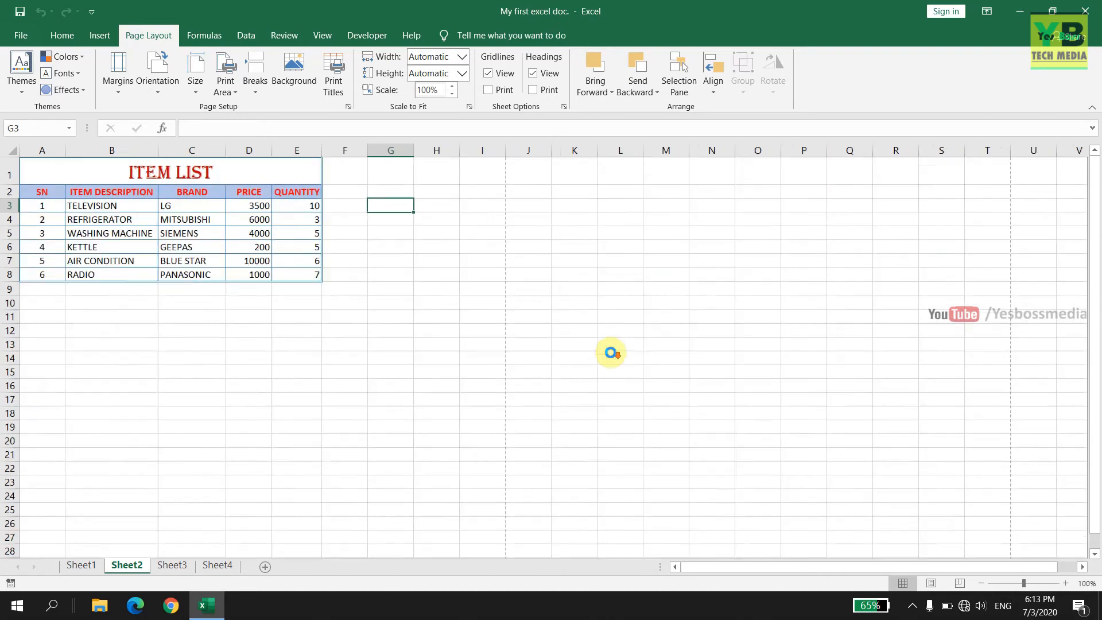
pyautogui.scroll(-3, 610, 352)
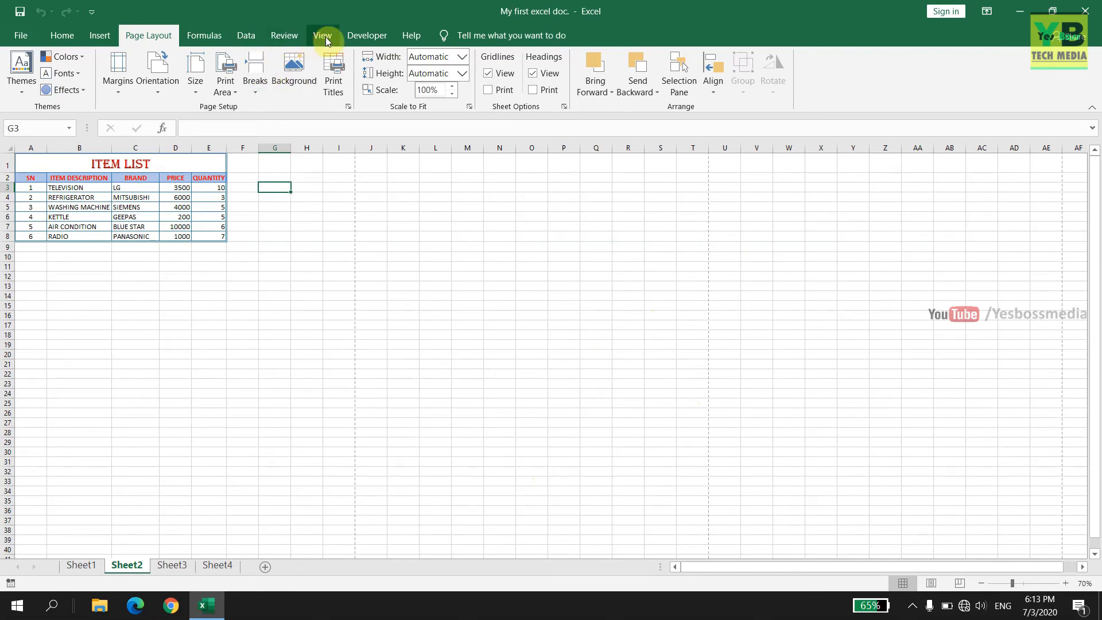
pyautogui.click(462, 269)
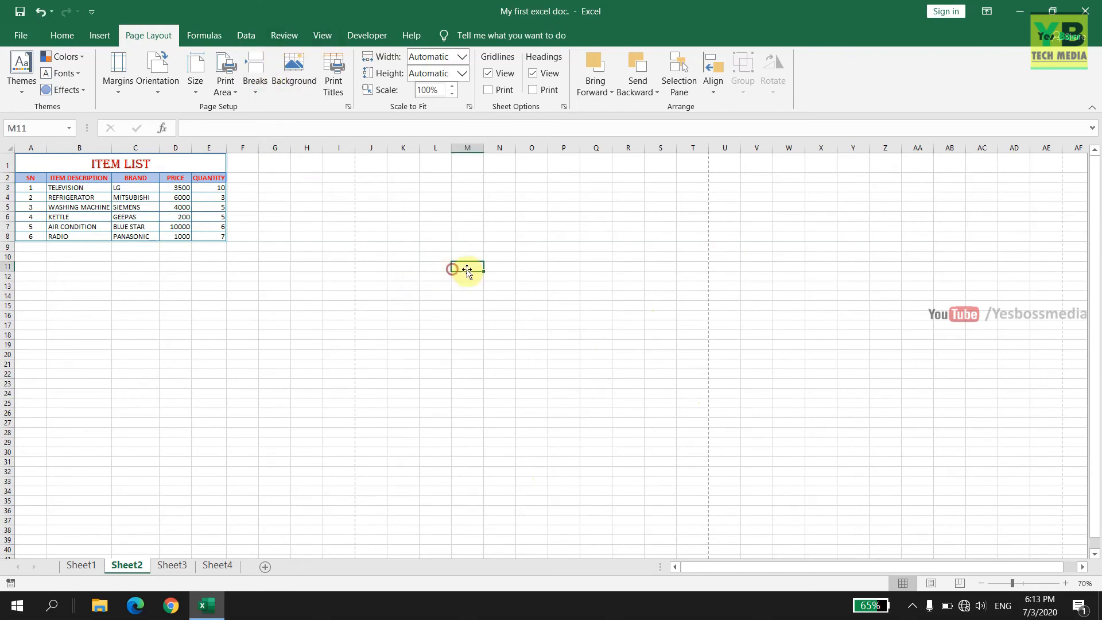
pyautogui.click(437, 284)
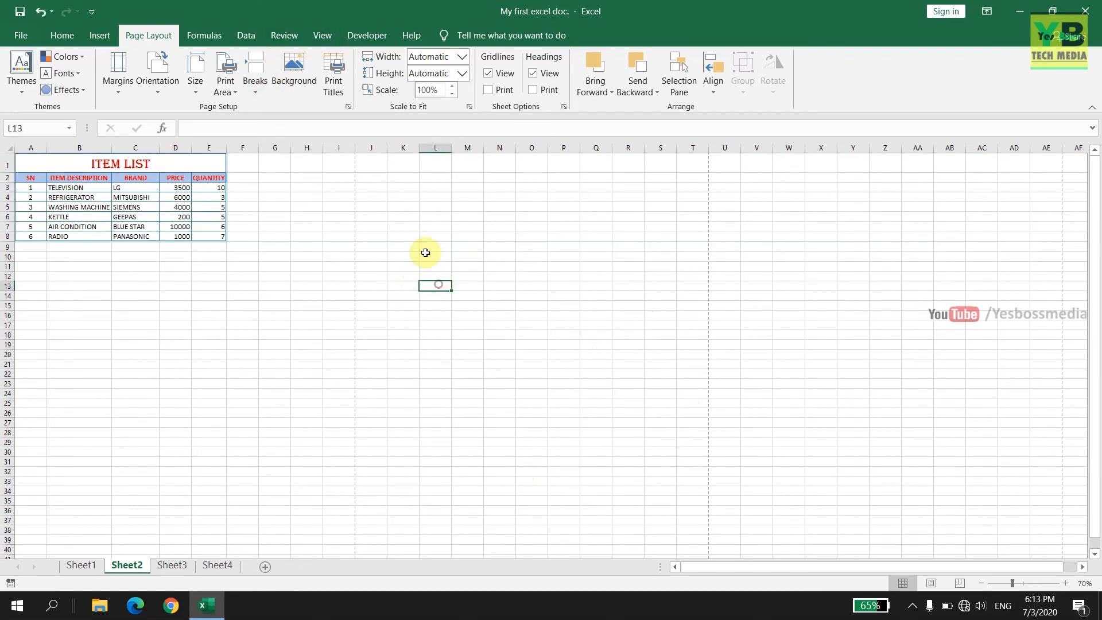
# Step: Hide the sheet's gridlines to examine the page break lines, and show the gridlines again
pyautogui.click(320, 35)
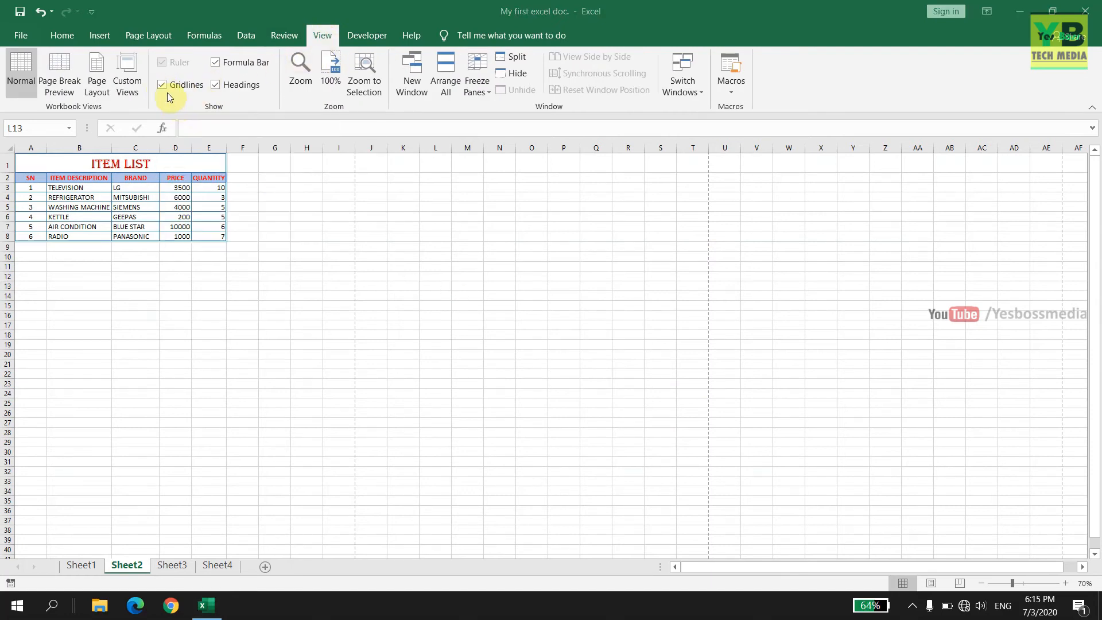
pyautogui.click(163, 85)
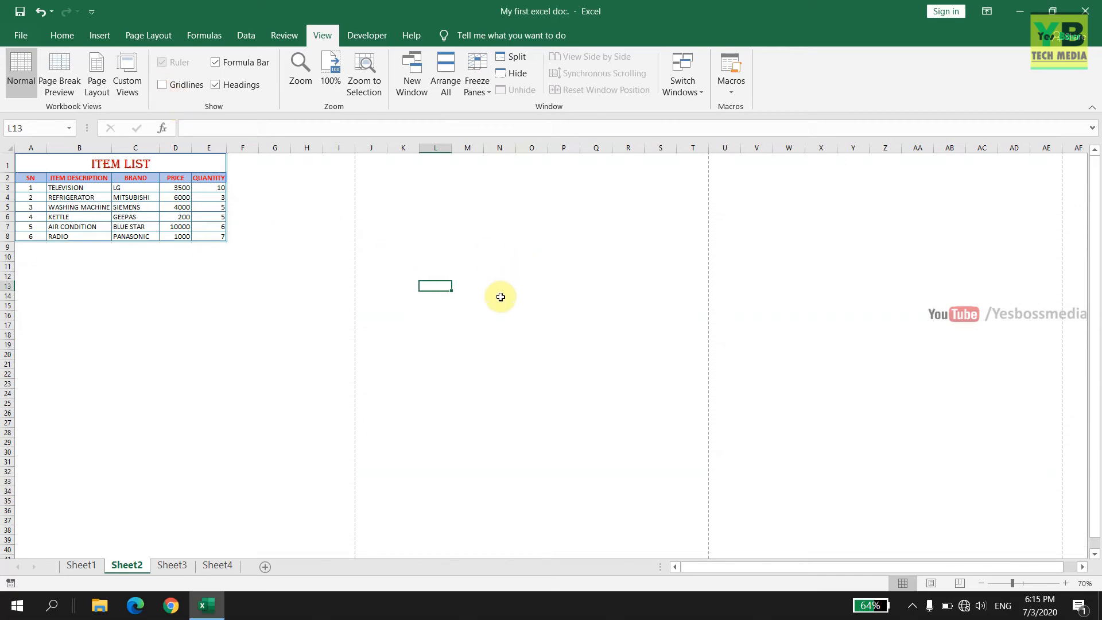
pyautogui.keyDown('ctrl'); pyautogui.scroll(-1, 500, 295); pyautogui.keyUp('ctrl')
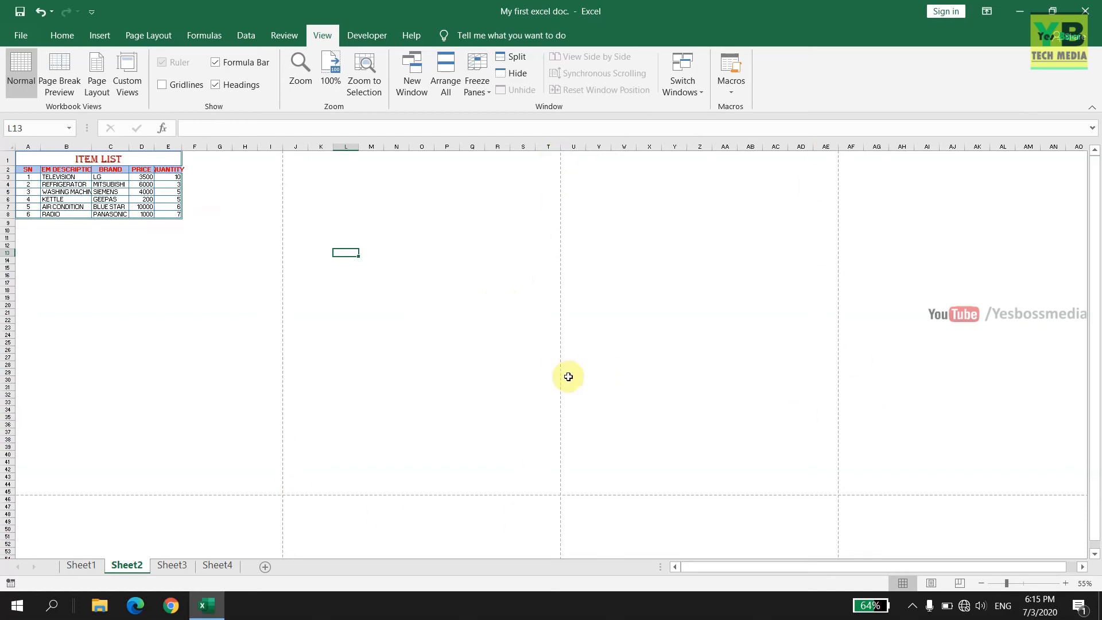
pyautogui.keyDown('ctrl'); pyautogui.scroll(-2, 525, 374); pyautogui.keyUp('ctrl')
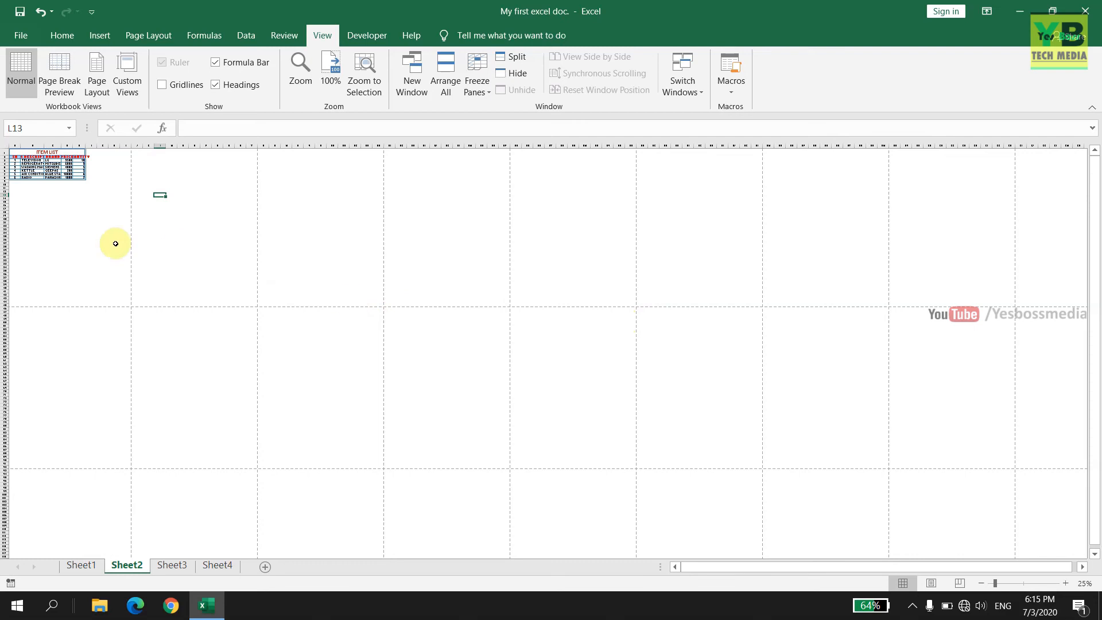
pyautogui.keyDown('ctrl'); pyautogui.scroll(9, 48, 233); pyautogui.keyUp('ctrl')
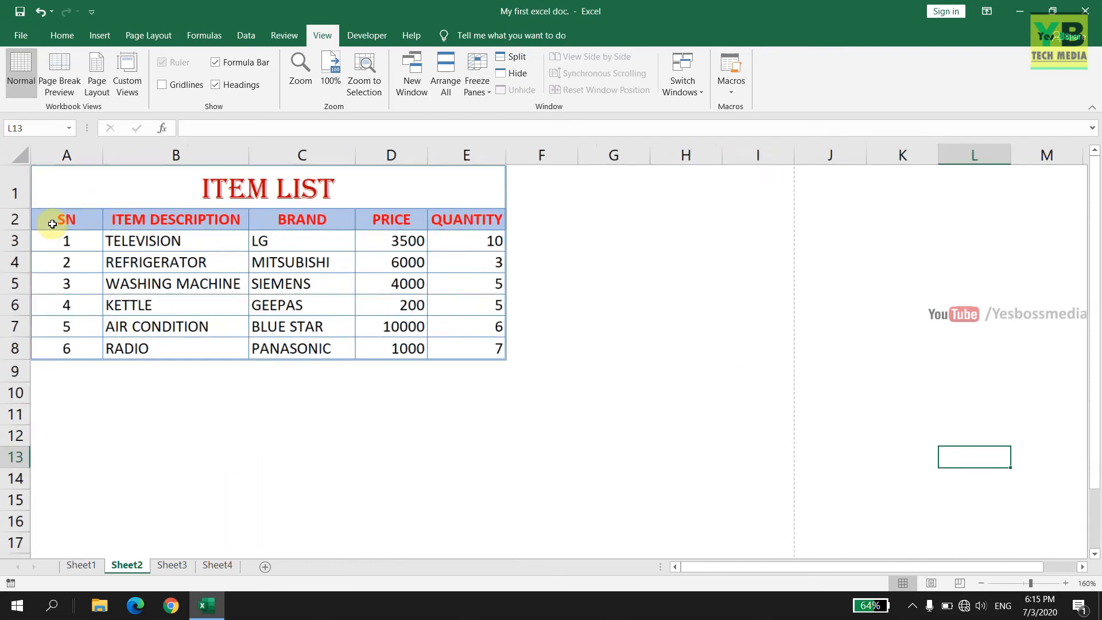
pyautogui.click(163, 88)
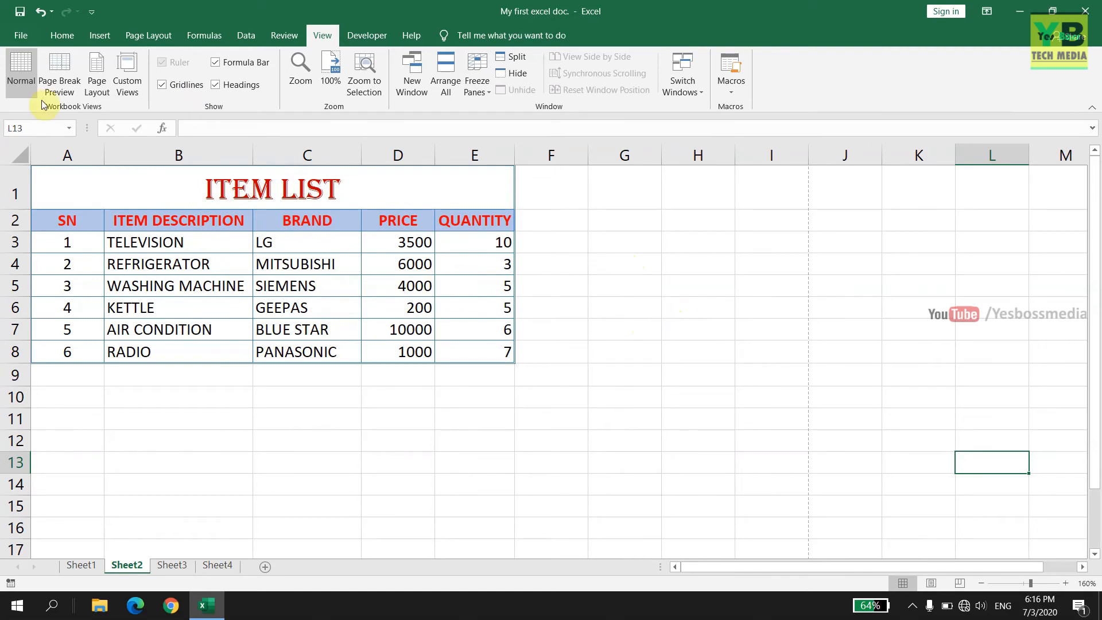
# Step: Check the item list's placement on the page in the print preview and return to the sheet
pyautogui.click(22, 35)
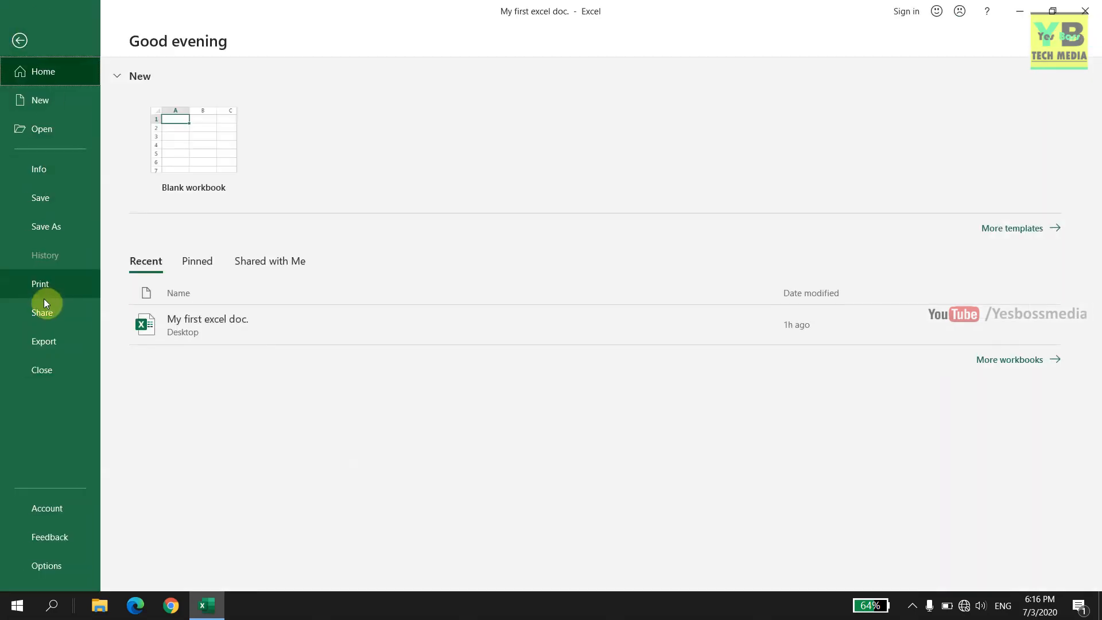
pyautogui.click(46, 285)
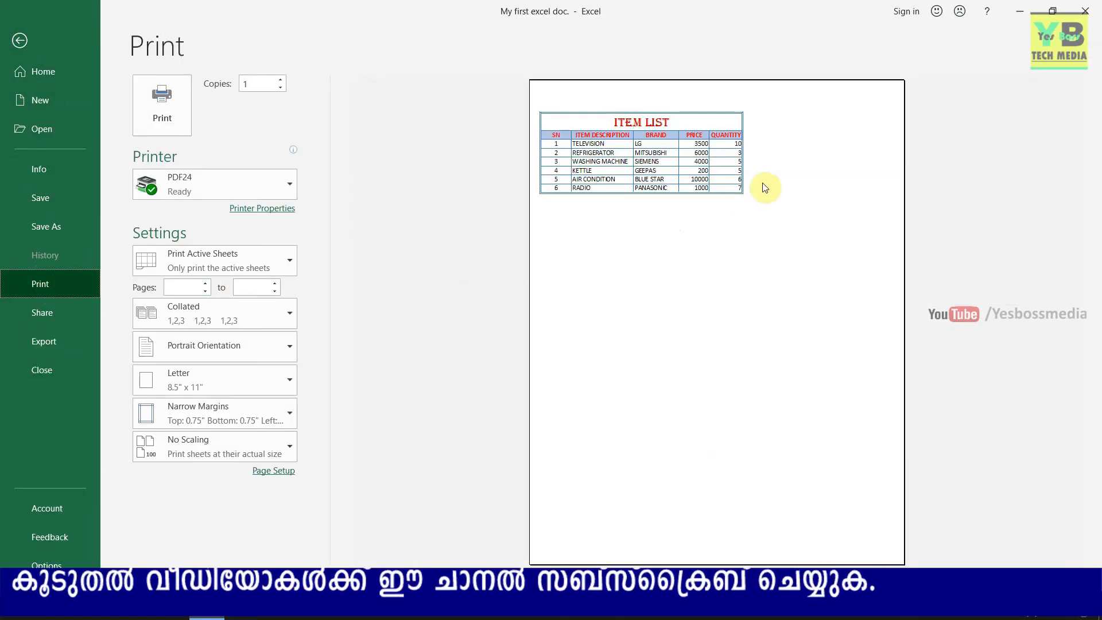
pyautogui.click(20, 40)
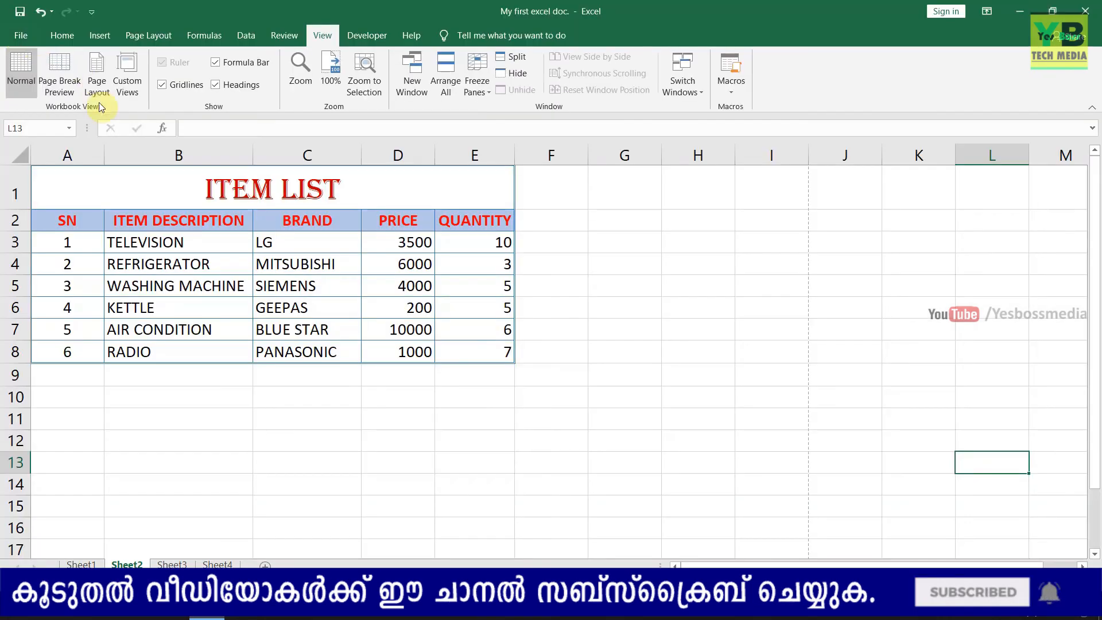
# Step: Set custom page margins with 1 inch at the top and 0 at the left, and check the page break lines
pyautogui.click(142, 35)
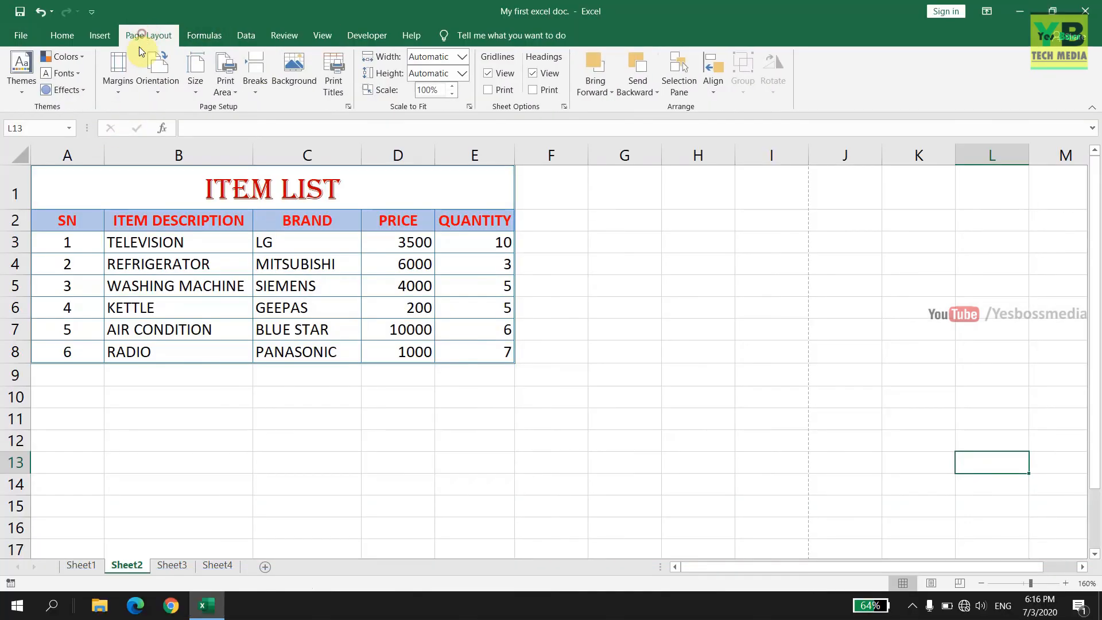
pyautogui.click(119, 95)
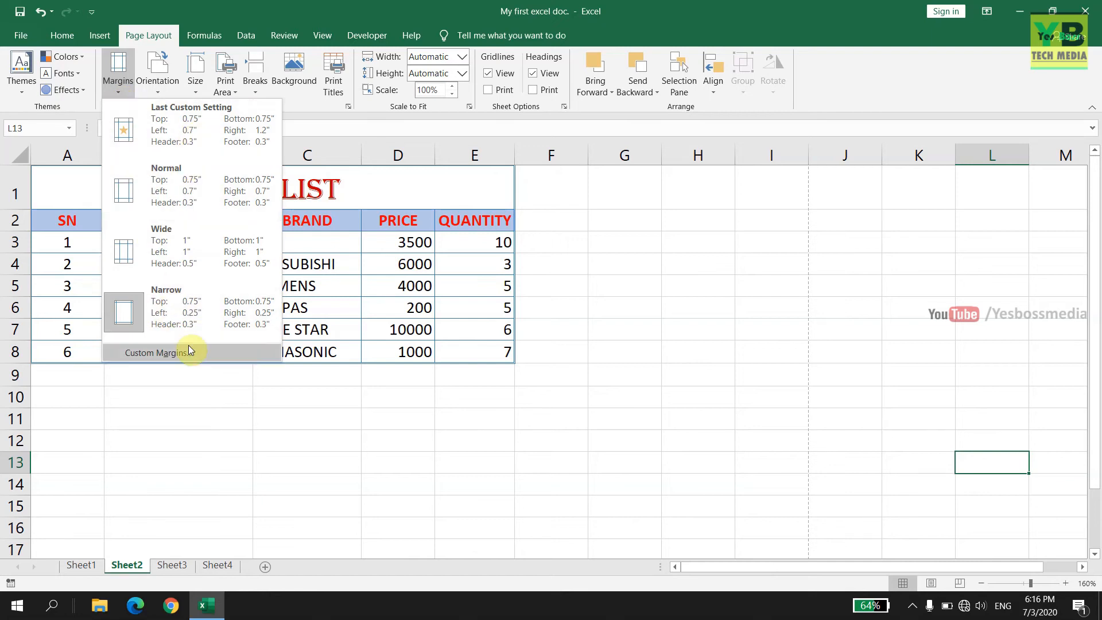
pyautogui.click(166, 351)
pyautogui.moveTo(853, 211); pyautogui.dragTo(819, 202)
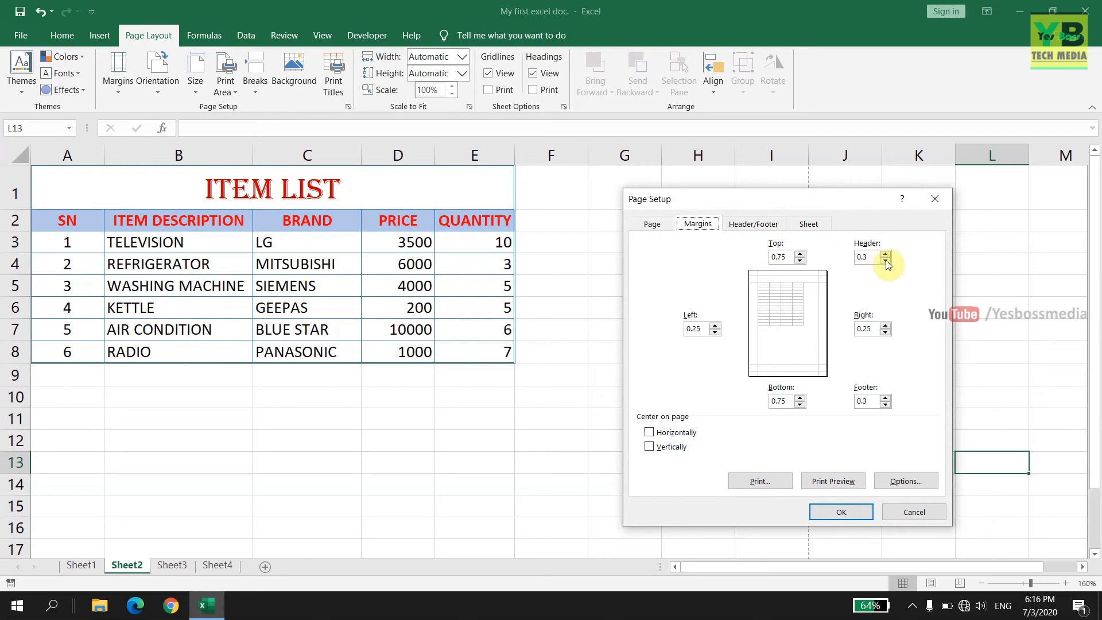
pyautogui.click(800, 253)
pyautogui.click(799, 253)
pyautogui.click(715, 325)
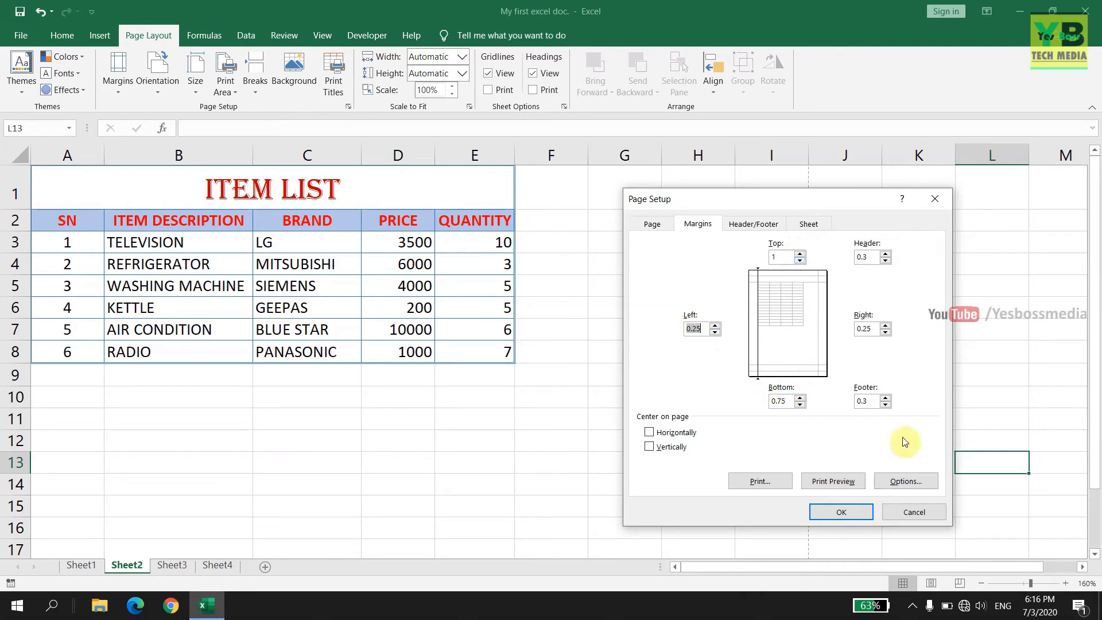
pyautogui.click(713, 333)
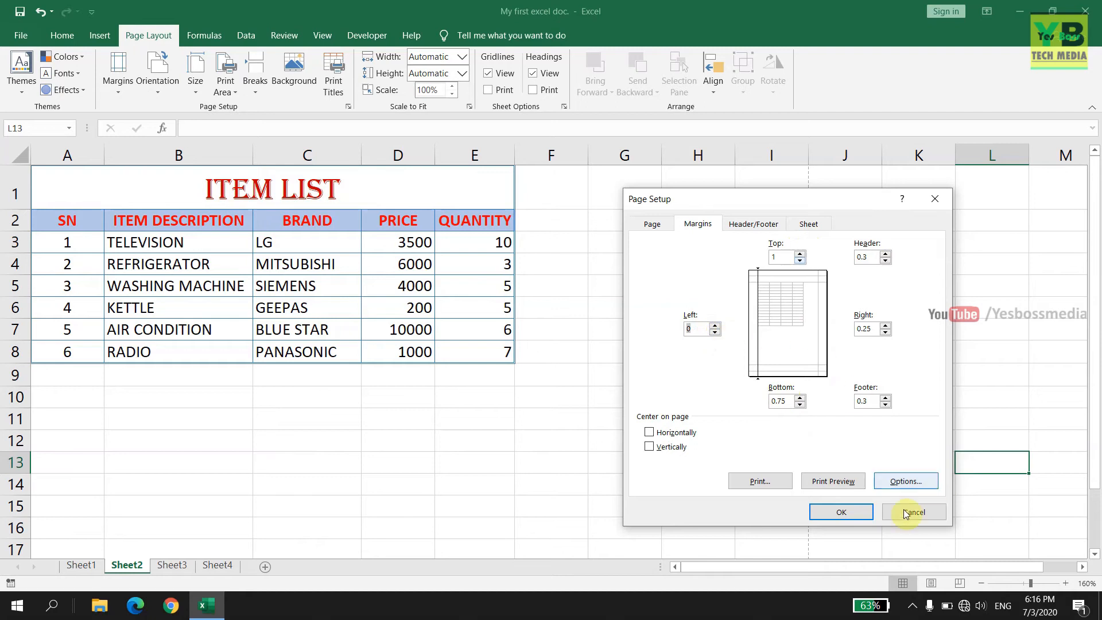
pyautogui.click(848, 514)
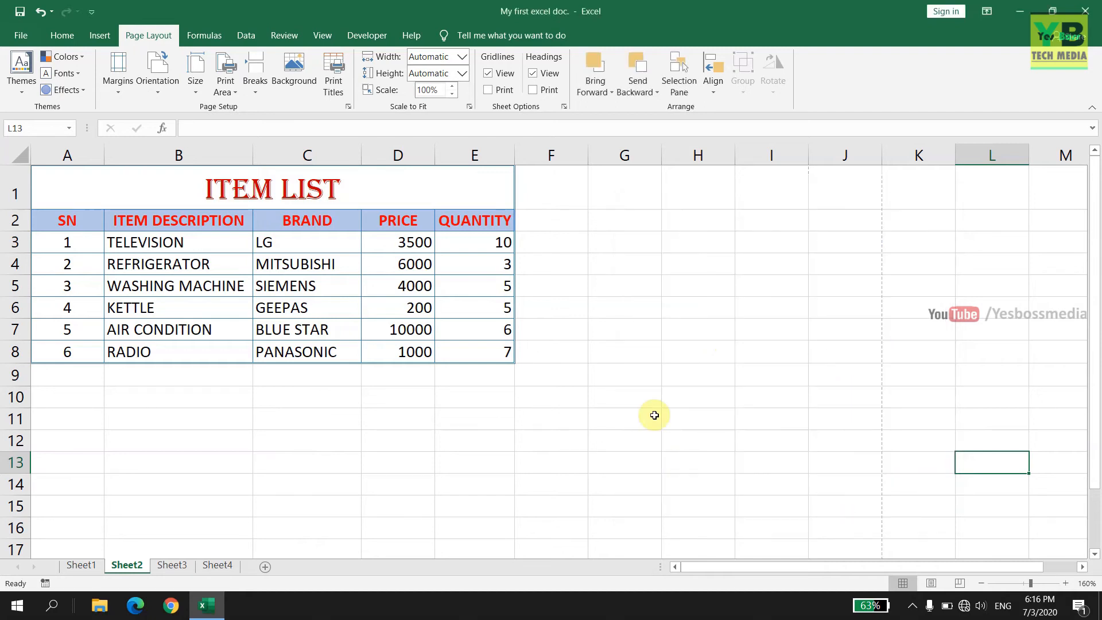
pyautogui.scroll(-2, 617, 335)
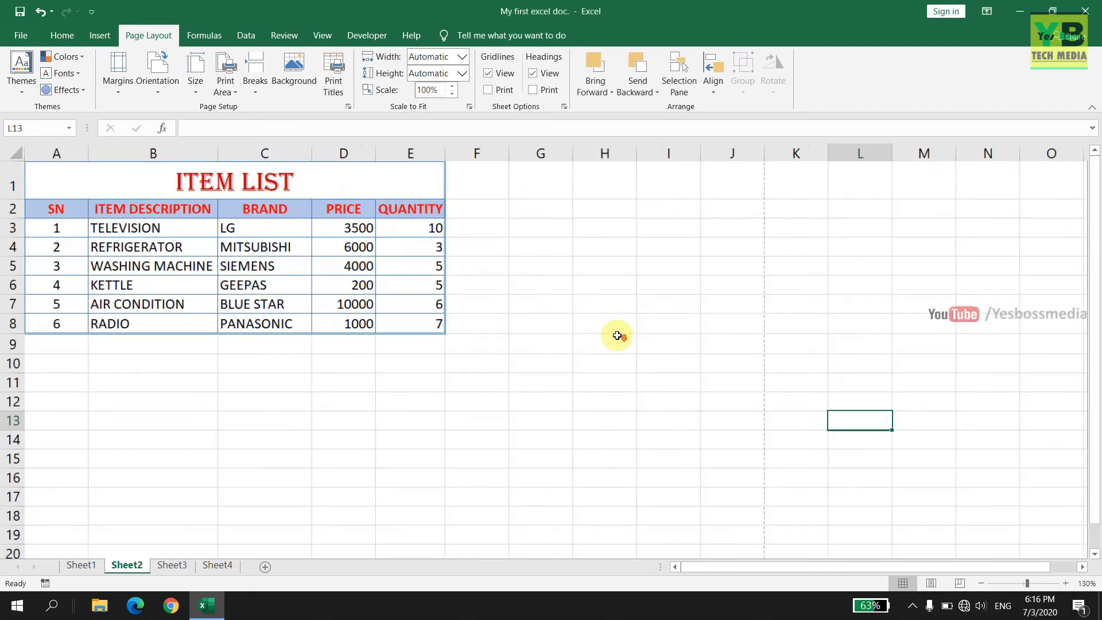
pyautogui.scroll(-1, 617, 335)
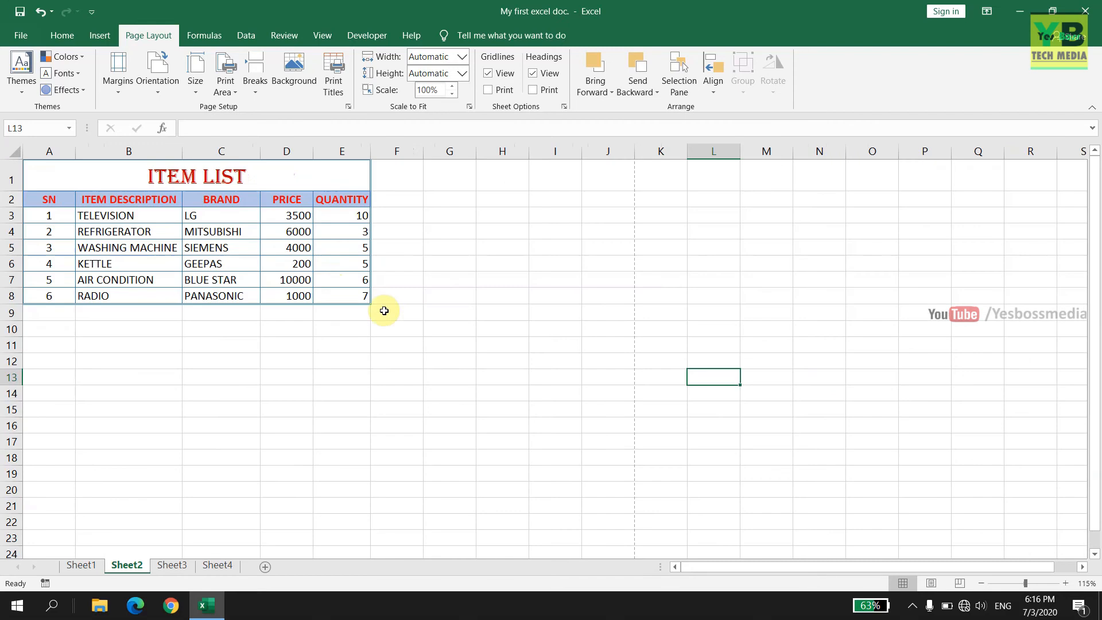
# Step: Apply the Normal margin preset to Sheet2
pyautogui.click(118, 91)
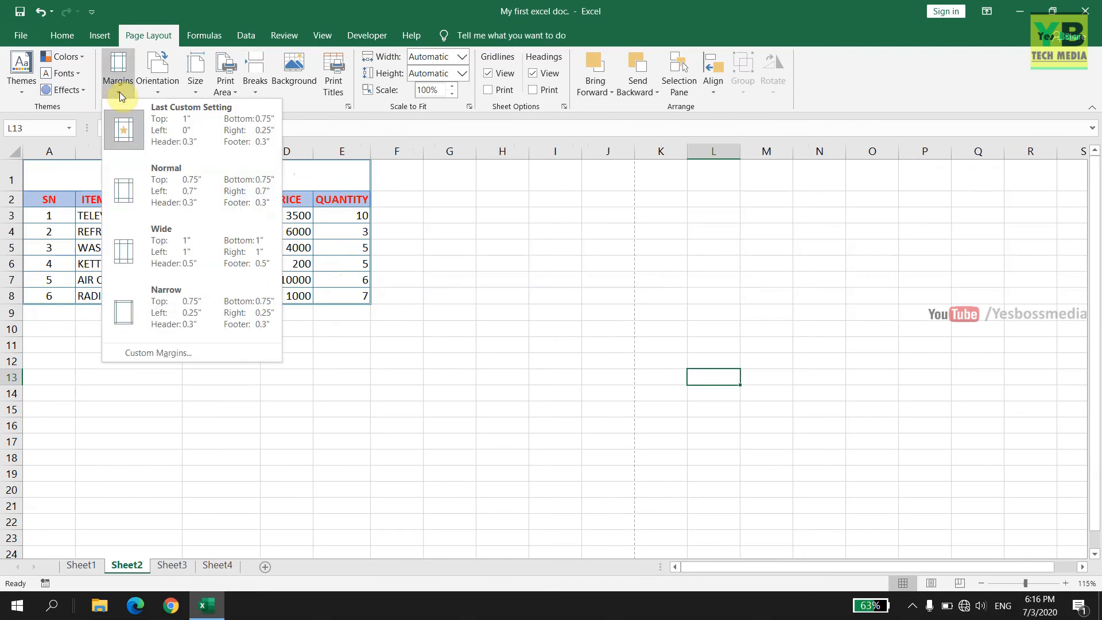
pyautogui.click(157, 178)
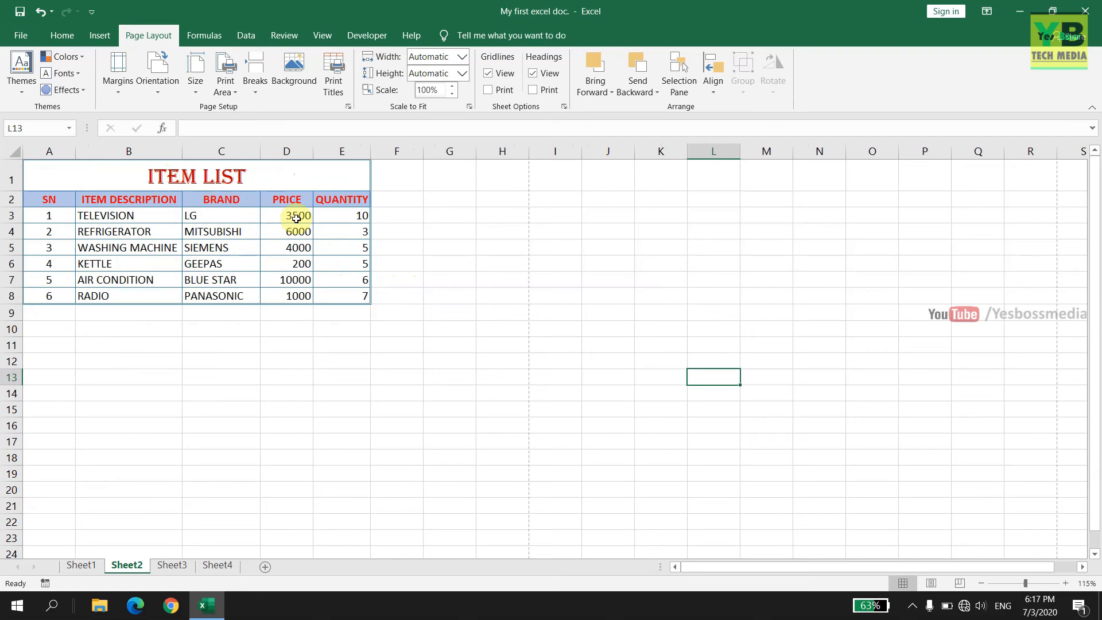
# Step: Preview the printout and change the page orientation to landscape in the print settings
pyautogui.click(17, 38)
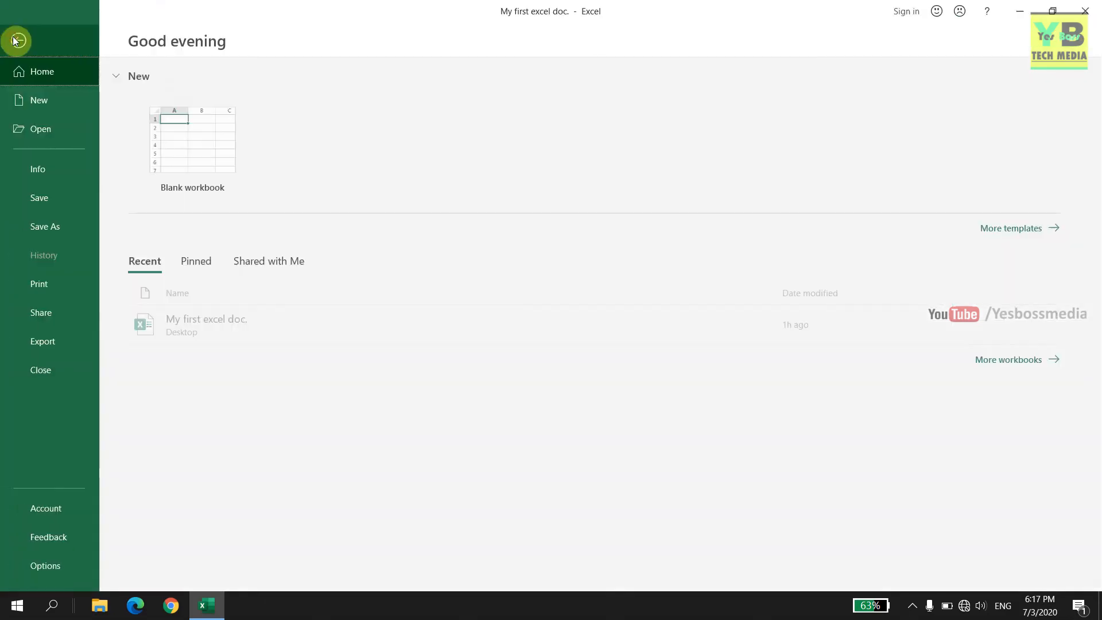
pyautogui.click(46, 281)
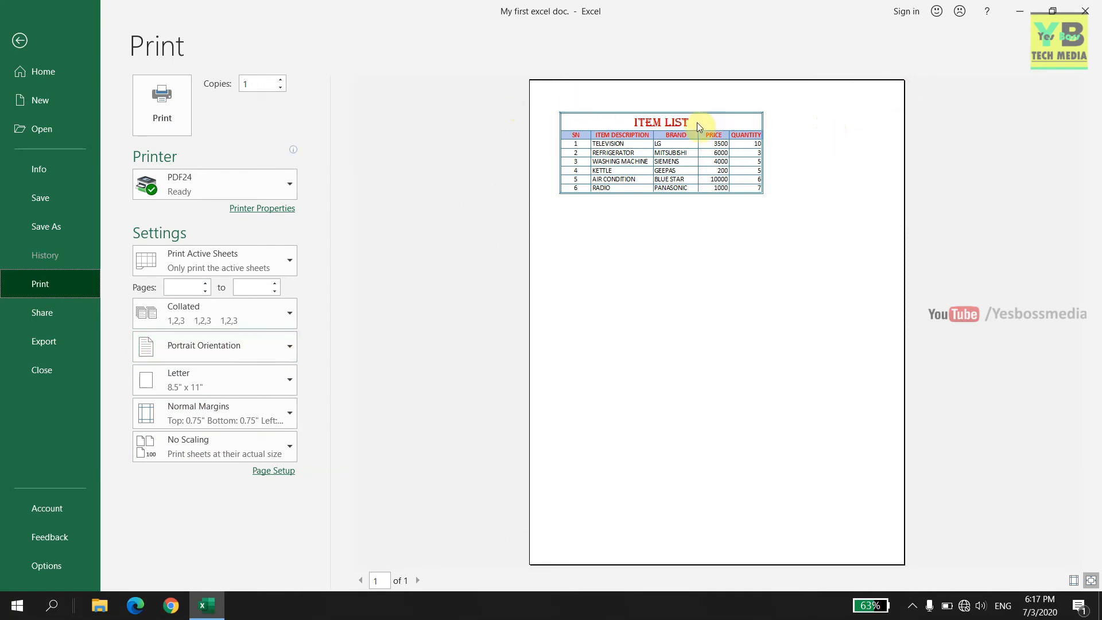
pyautogui.click(238, 348)
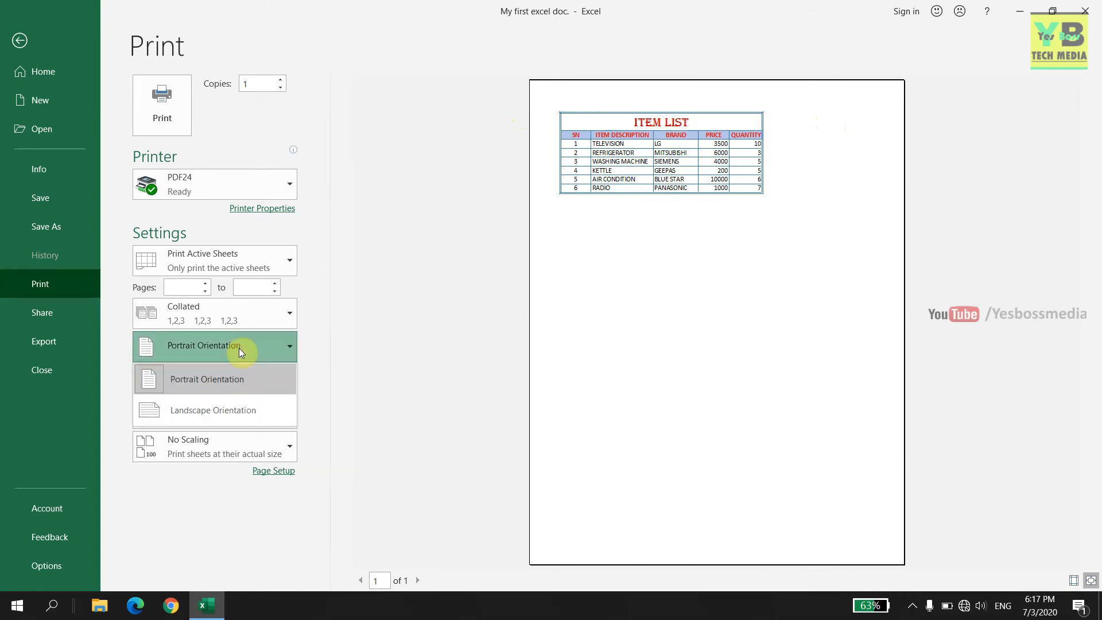
pyautogui.click(236, 412)
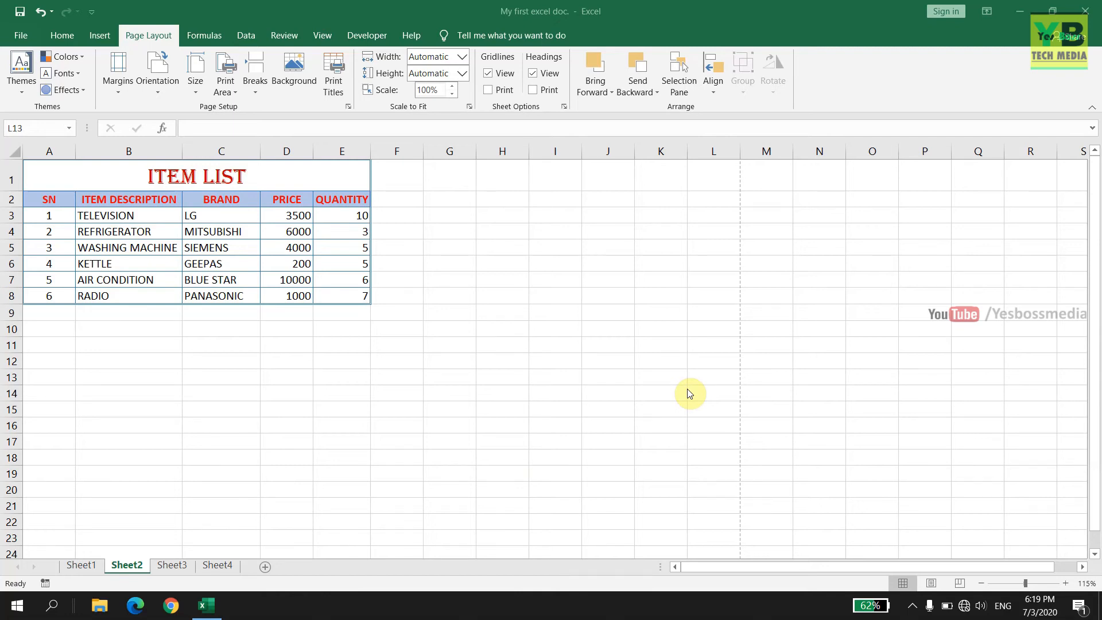
# Step: Set the page header of Sheet2 to the preset "My first excel doc." in the page setup
pyautogui.click(161, 37)
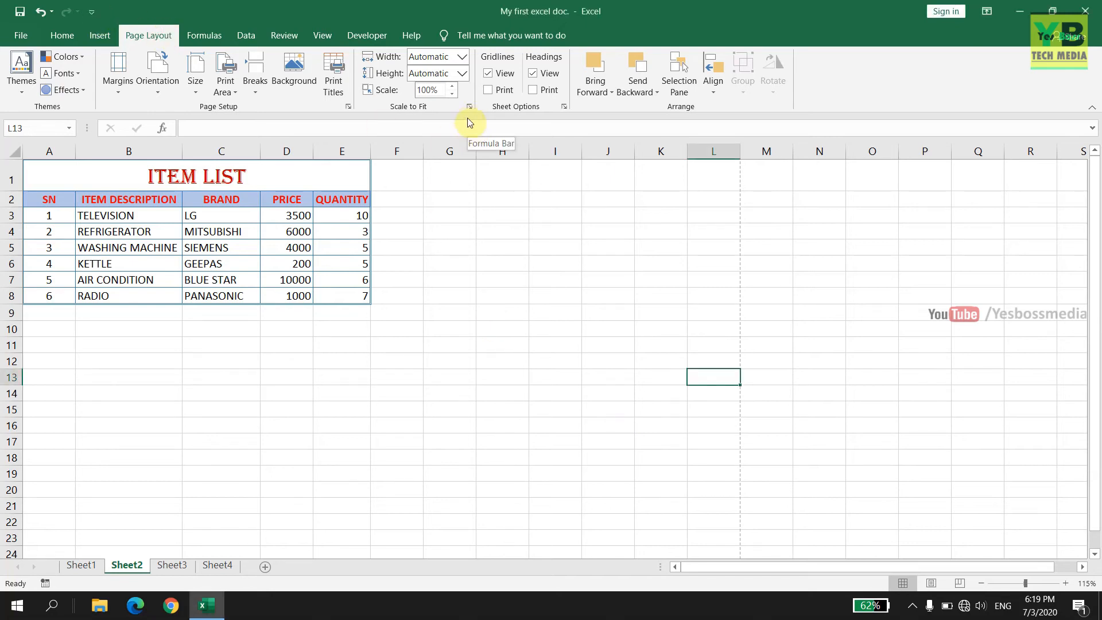
pyautogui.click(349, 107)
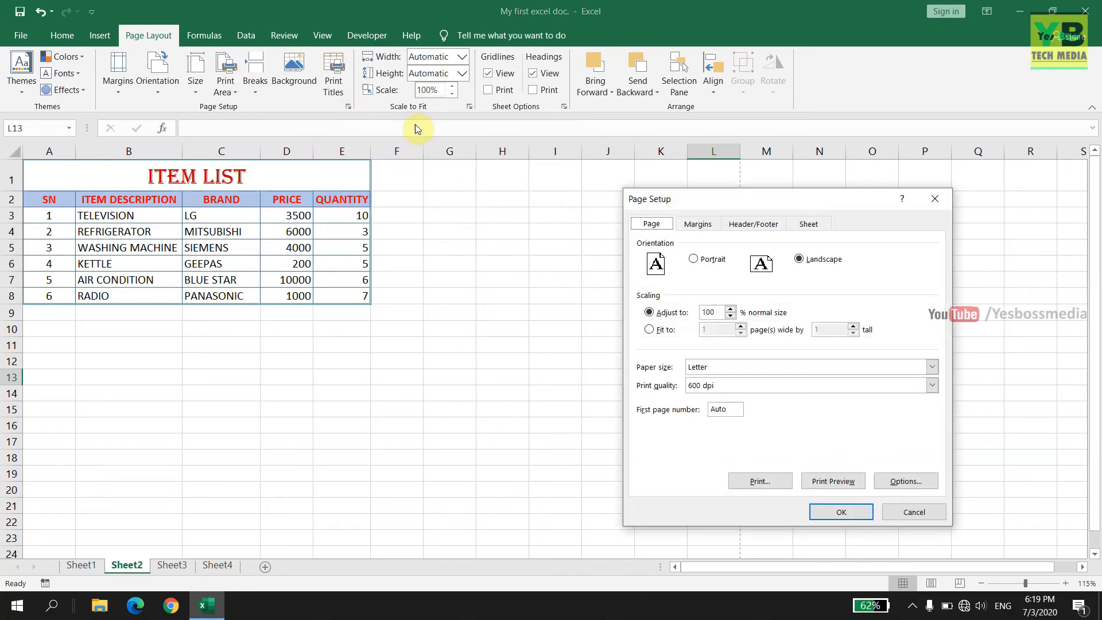
pyautogui.moveTo(777, 201); pyautogui.dragTo(561, 176)
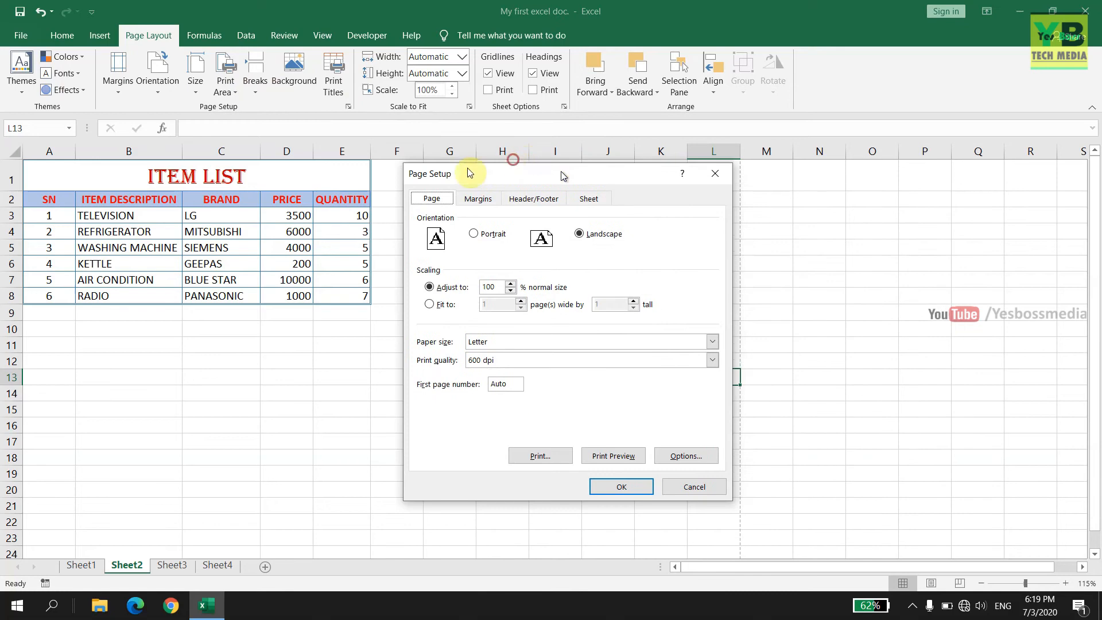
pyautogui.moveTo(452, 177); pyautogui.dragTo(405, 166)
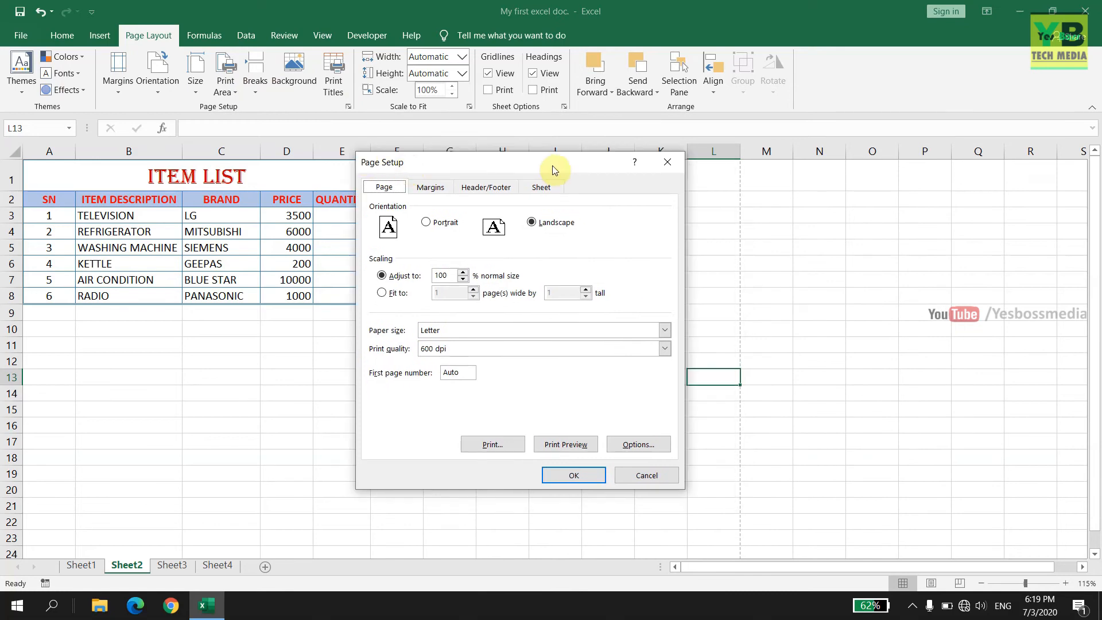
pyautogui.click(486, 187)
pyautogui.moveTo(546, 168); pyautogui.dragTo(598, 176)
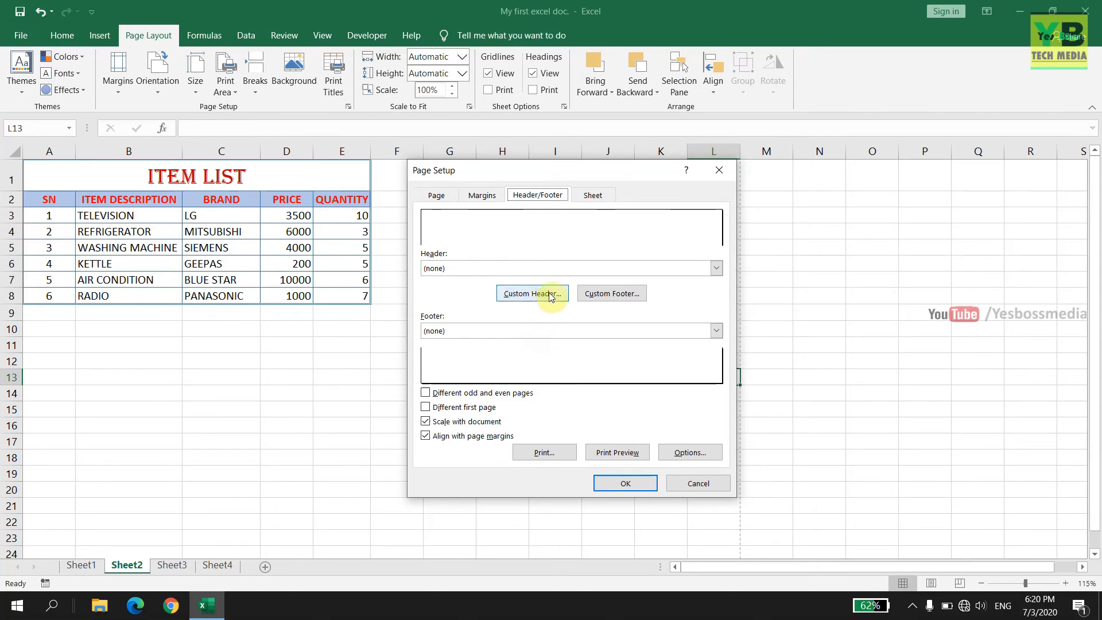
pyautogui.click(715, 268)
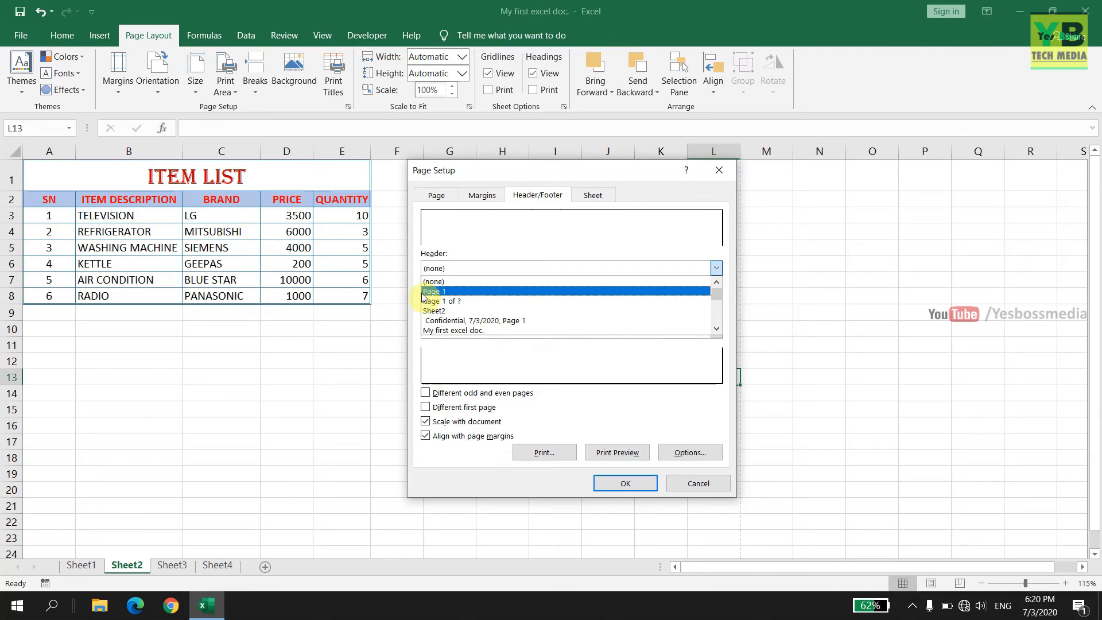
pyautogui.click(459, 329)
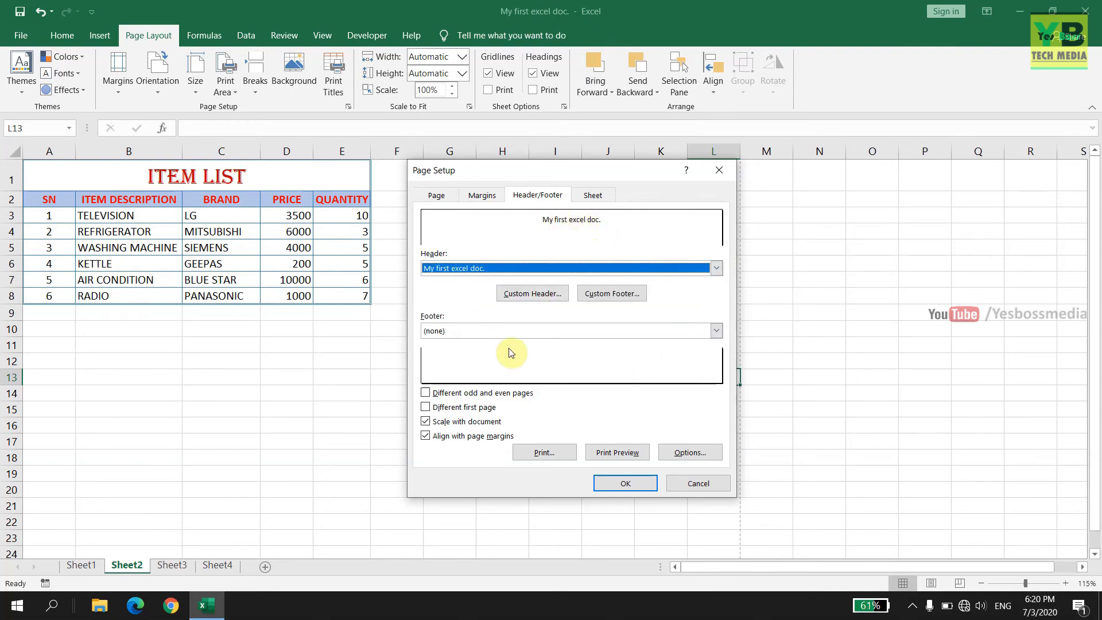
# Step: Set the page footer to the preset "Page 1 of ?" and apply the page setup
pyautogui.click(487, 331)
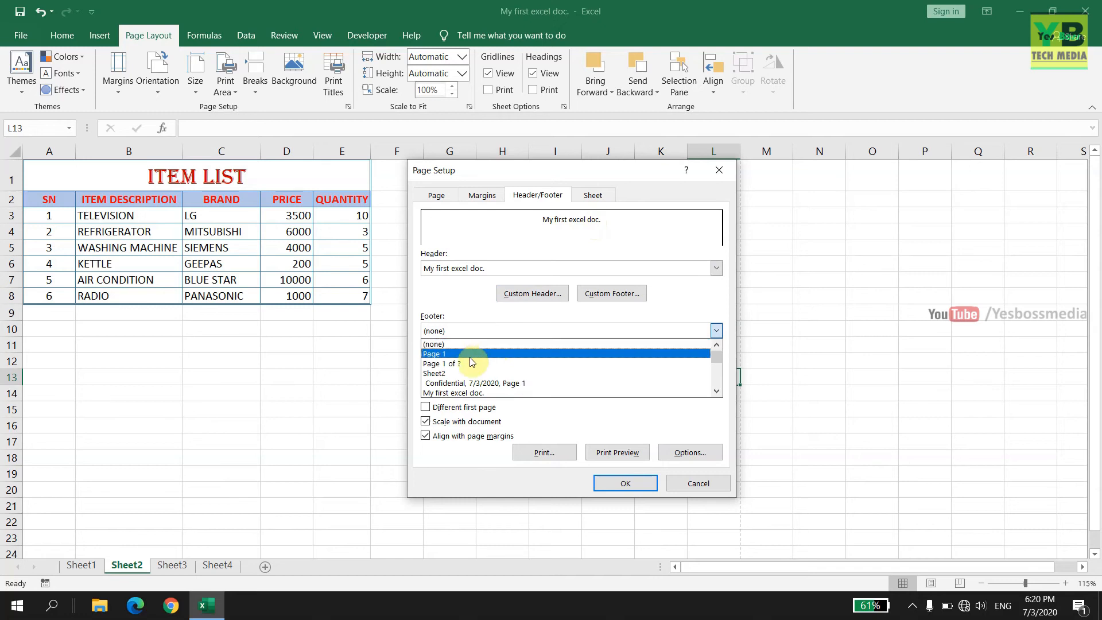
pyautogui.click(459, 368)
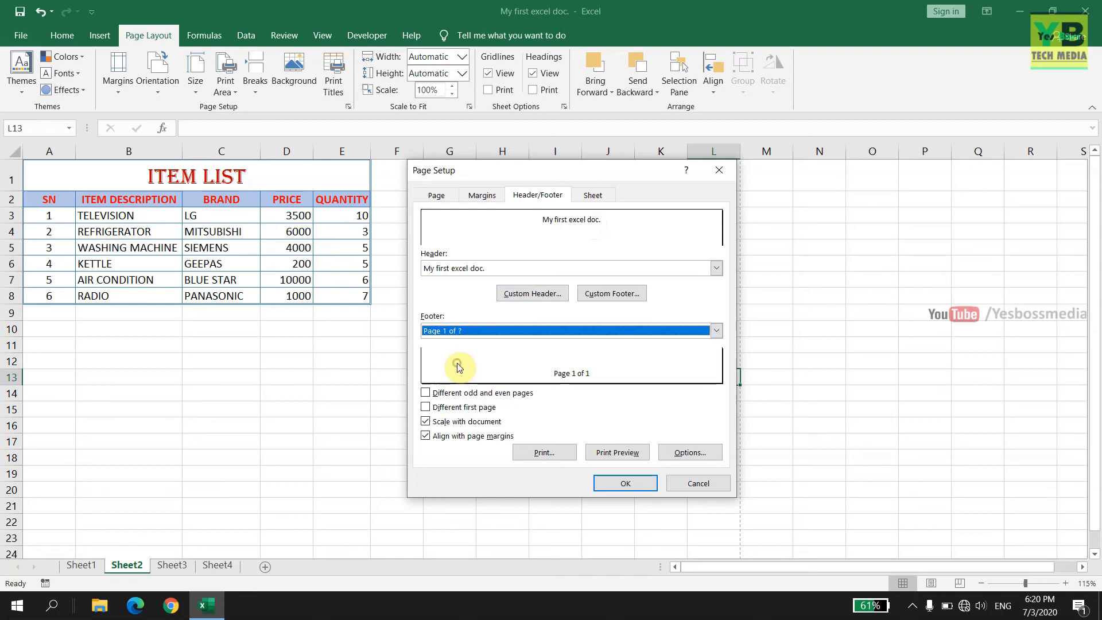
pyautogui.click(631, 483)
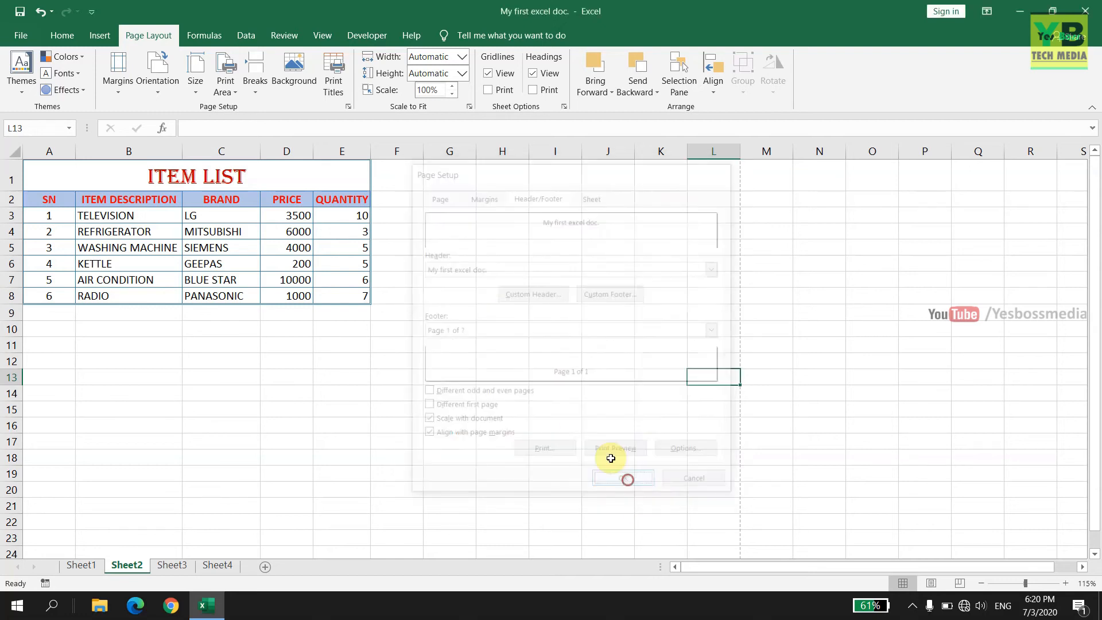
# Step: Check the header and footer in the print preview and return to the sheet
pyautogui.click(21, 35)
pyautogui.click(53, 280)
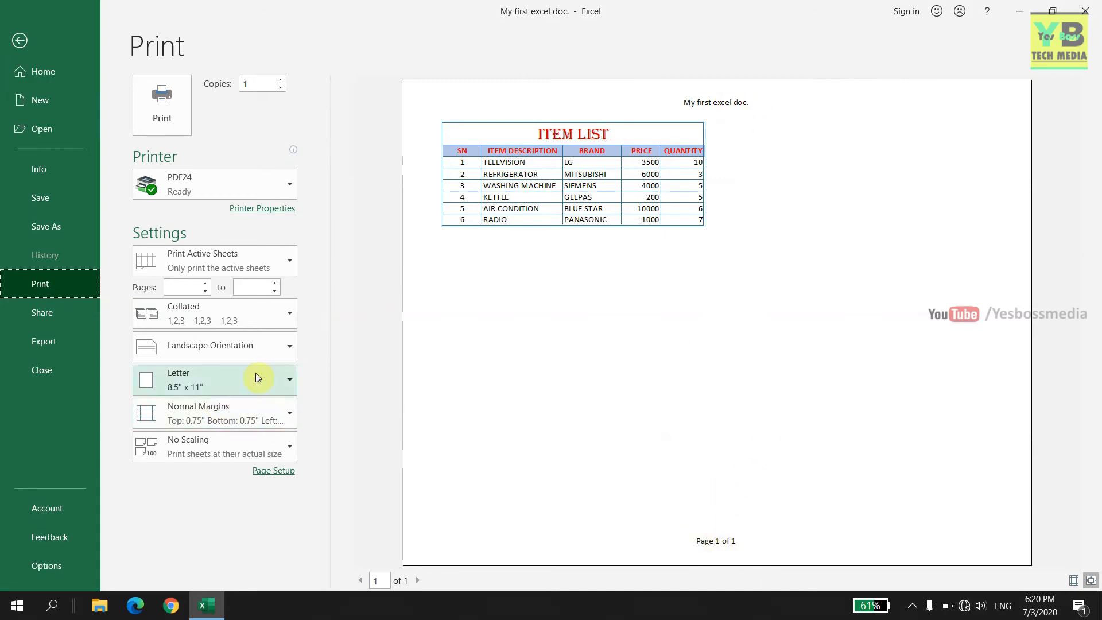
pyautogui.click(19, 39)
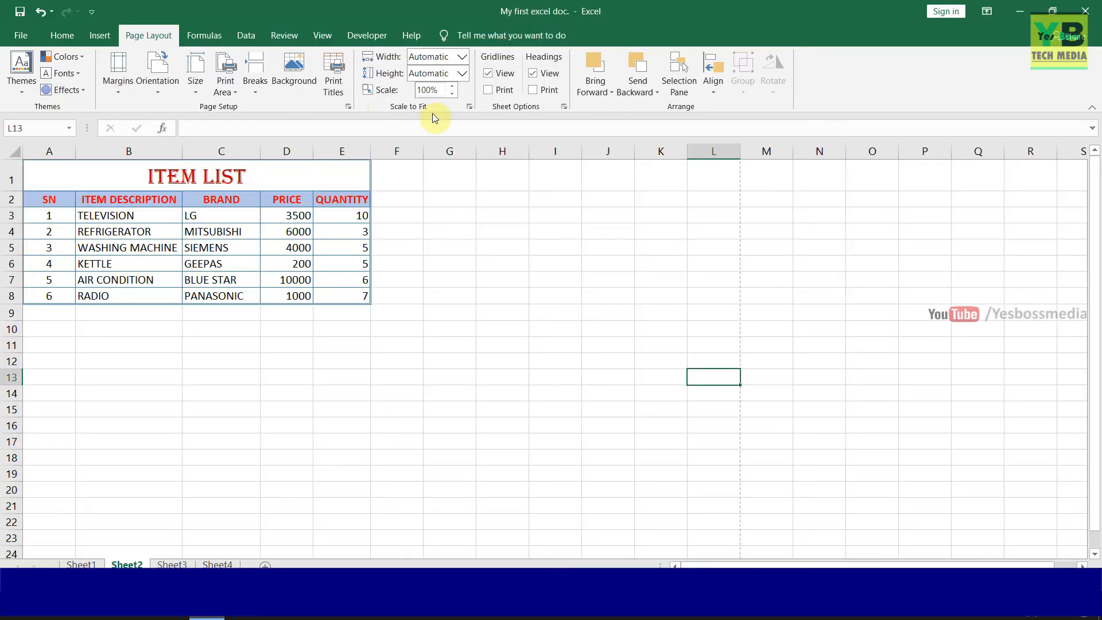
# Step: Customize the page header by adding the text "Date:" to its right section, keeping the file name in the center
pyautogui.click(348, 106)
pyautogui.click(538, 195)
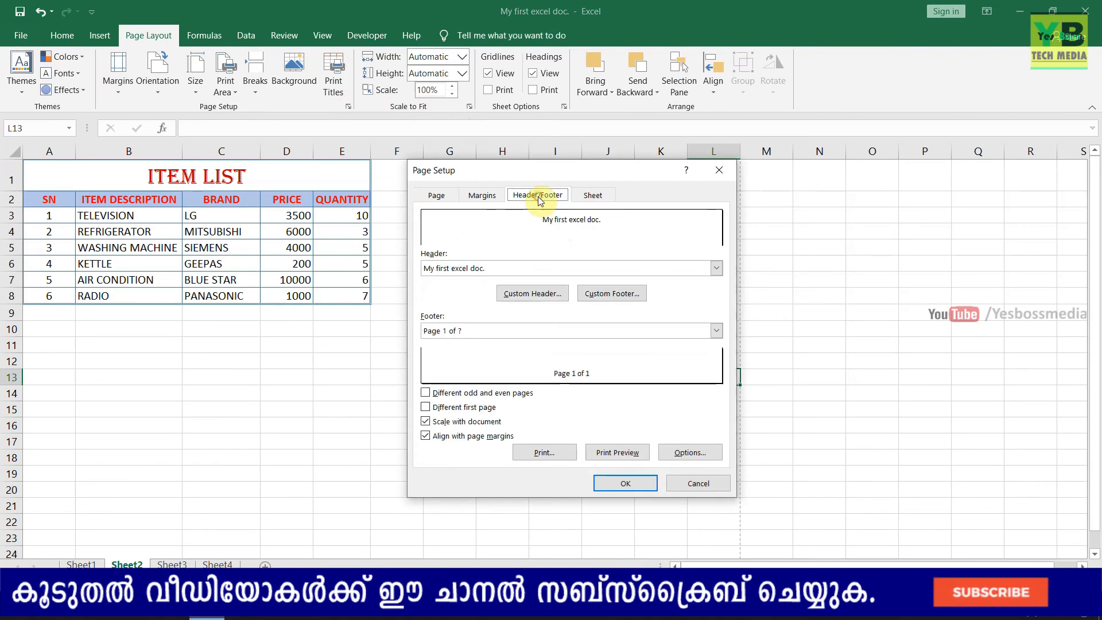
pyautogui.click(539, 295)
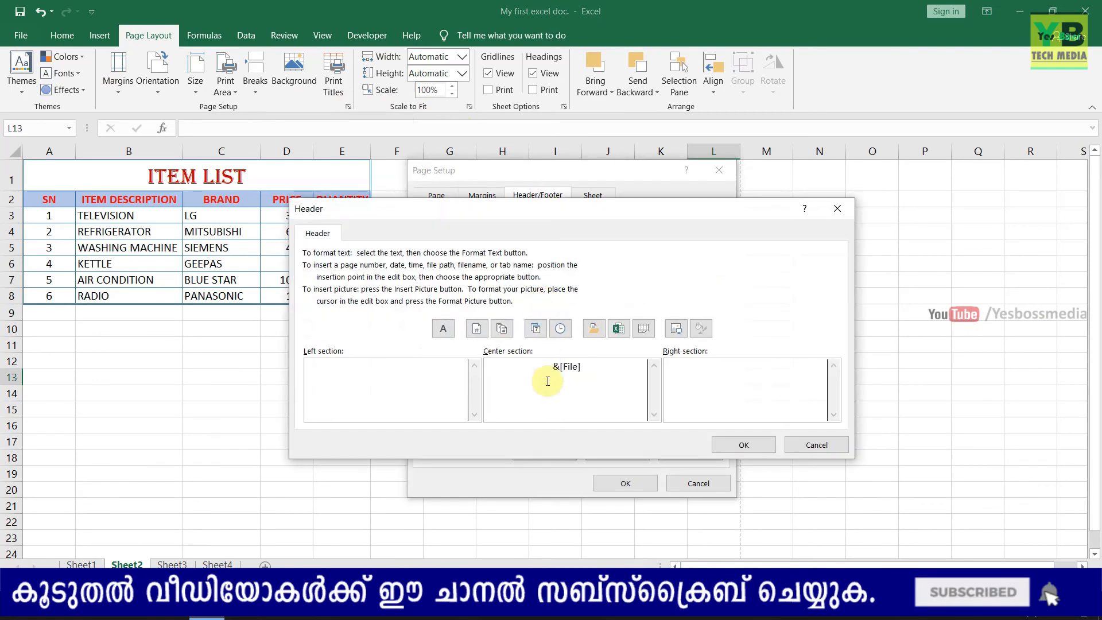
pyautogui.moveTo(583, 369); pyautogui.dragTo(494, 361)
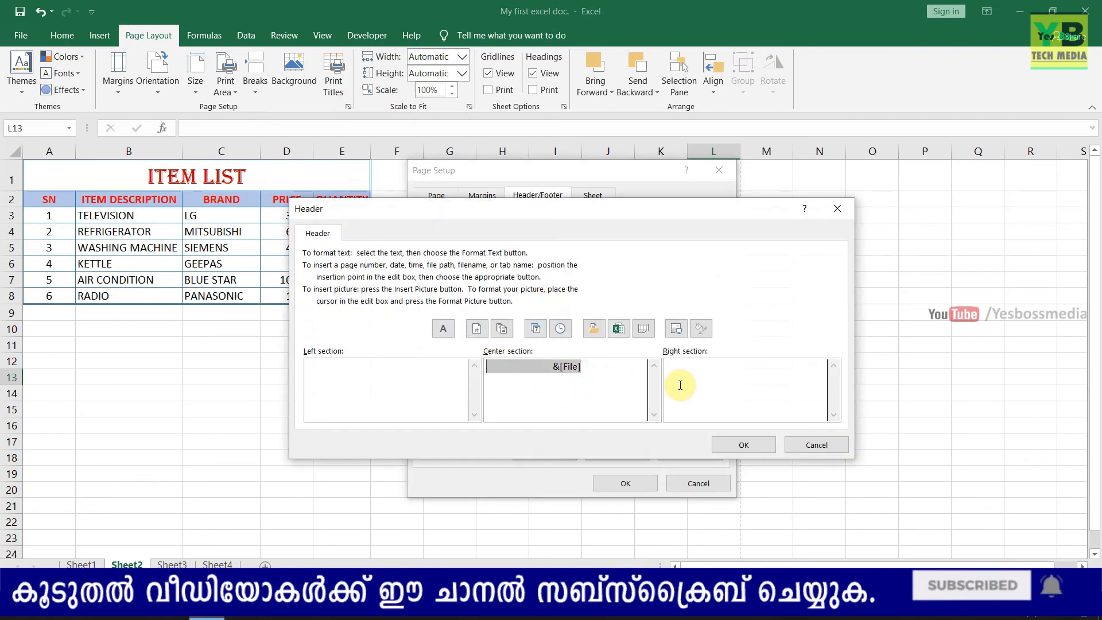
pyautogui.click(381, 372)
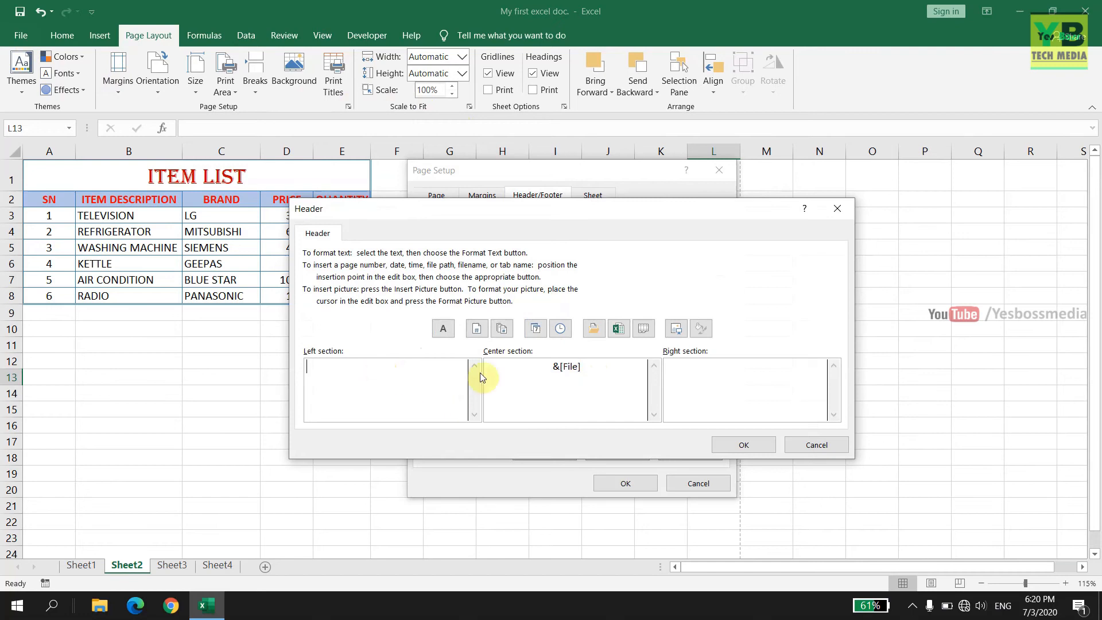
pyautogui.click(751, 369)
pyautogui.click(779, 372)
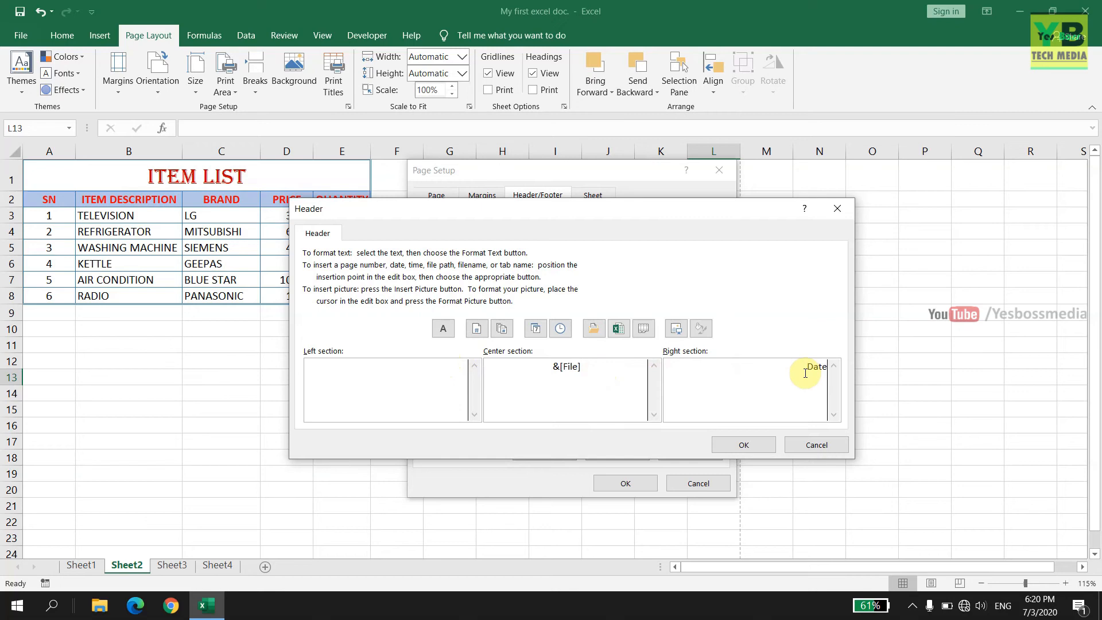
pyautogui.click(744, 445)
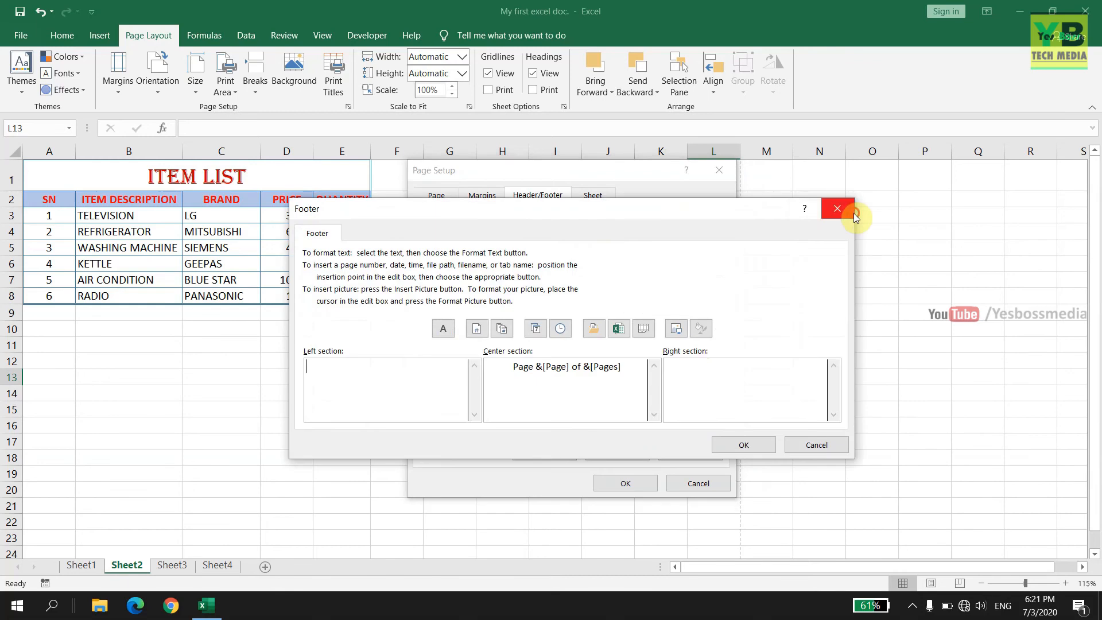
# Step: Add the text "Confidential" to the right section of the custom footer, apply the page setup and preview the printout
pyautogui.click(852, 212)
pyautogui.click(634, 293)
pyautogui.write('dential')
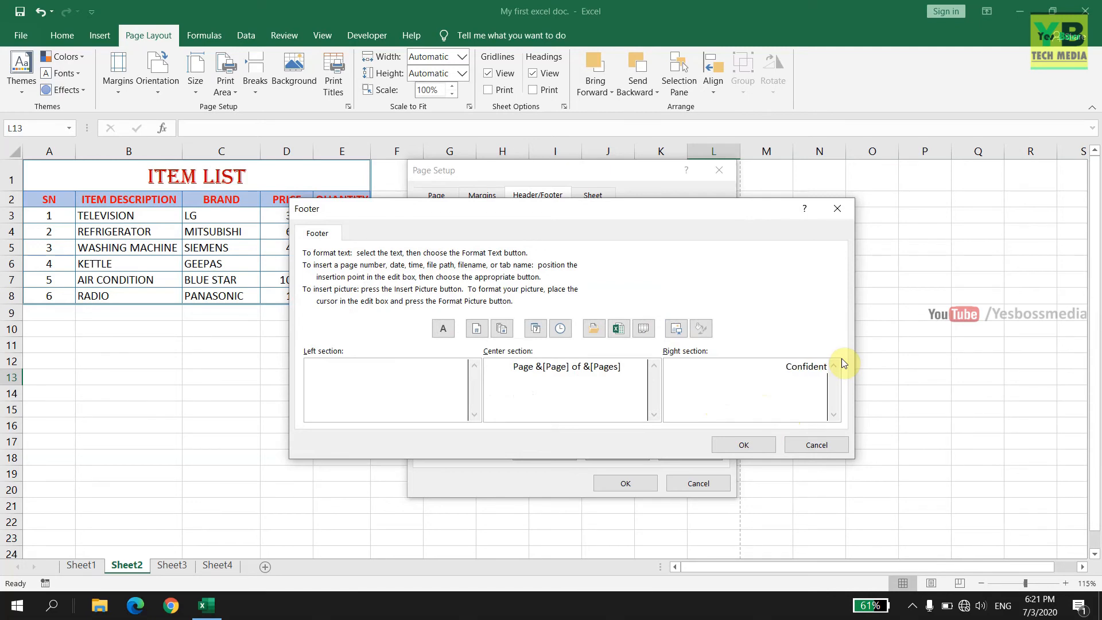
pyautogui.click(743, 445)
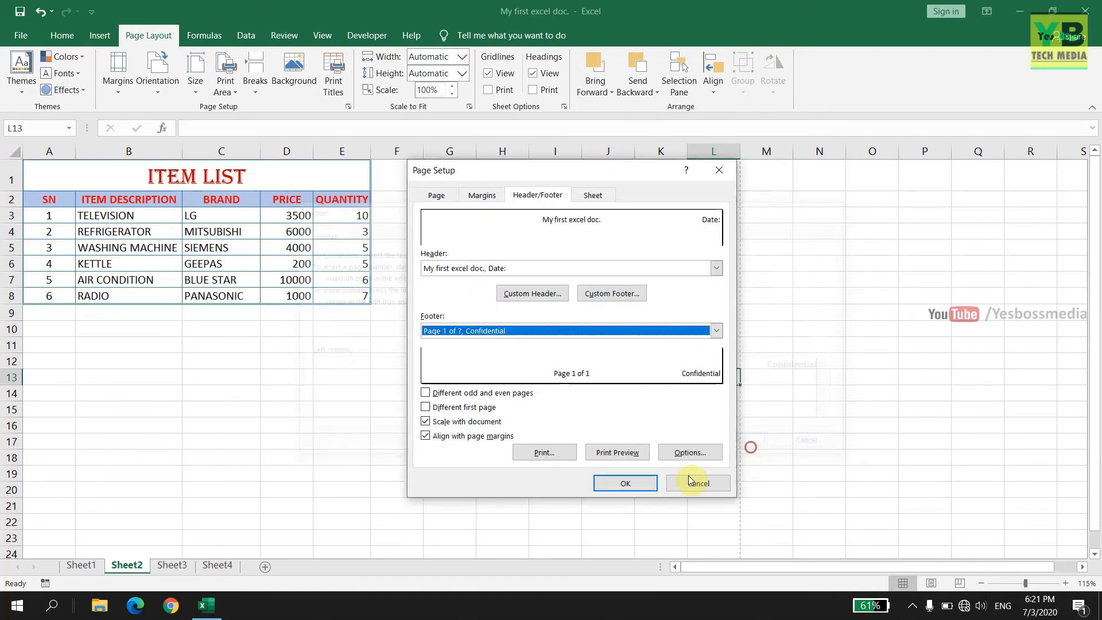
pyautogui.click(625, 486)
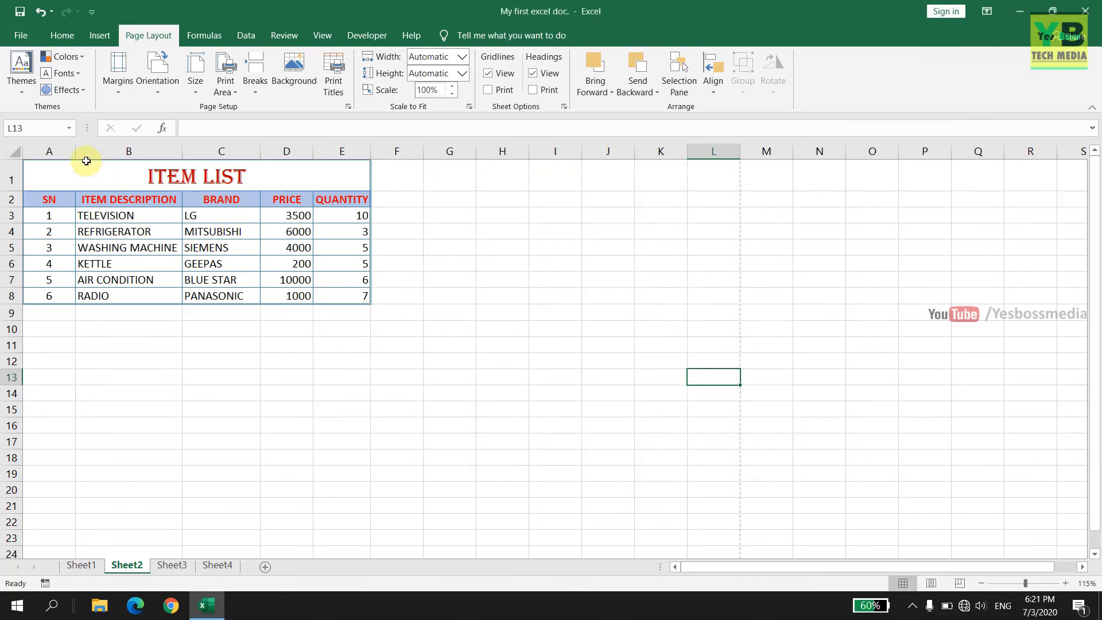
pyautogui.click(21, 35)
pyautogui.click(55, 287)
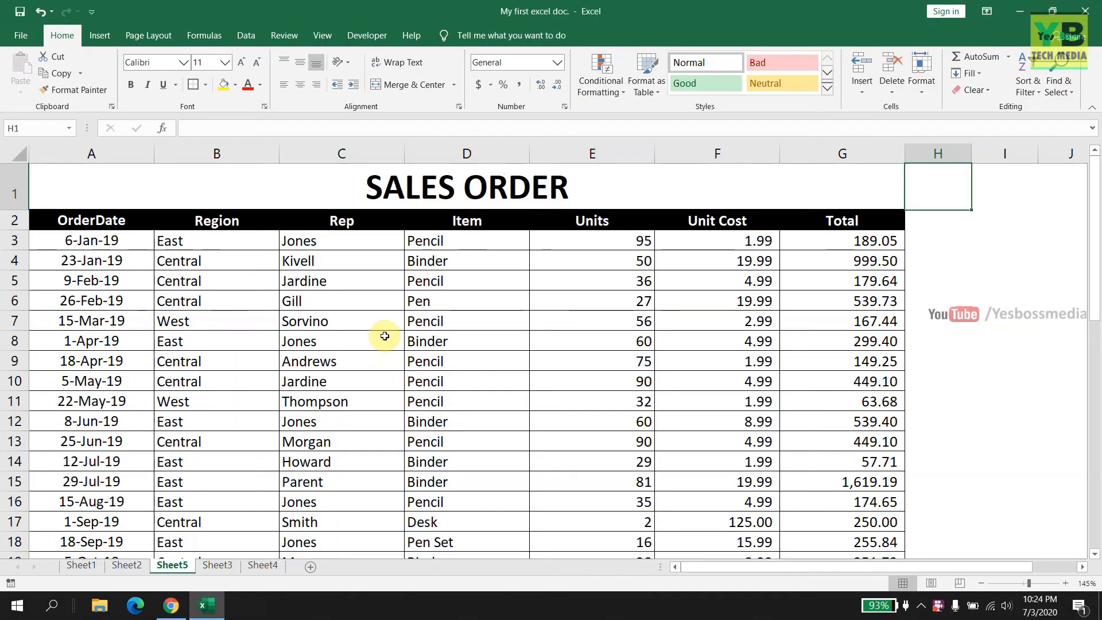
# Step: Examine the Sales Order table on Sheet5, looking through its records and highlighting title and header rows 1 and 2
pyautogui.click(419, 321)
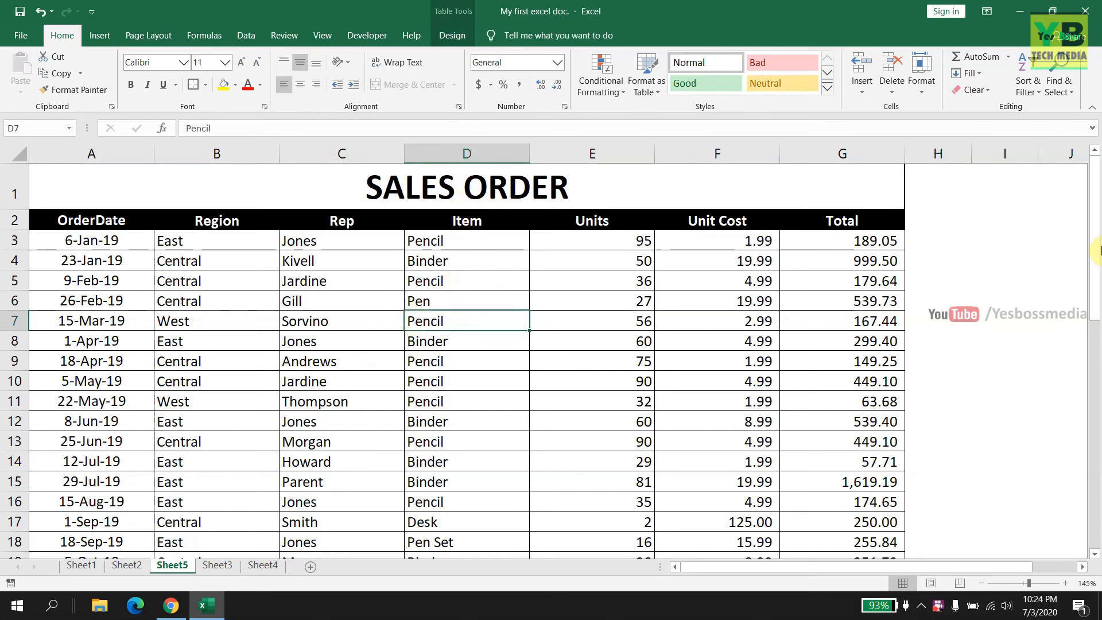
pyautogui.moveTo(1095, 240); pyautogui.dragTo(1096, 173)
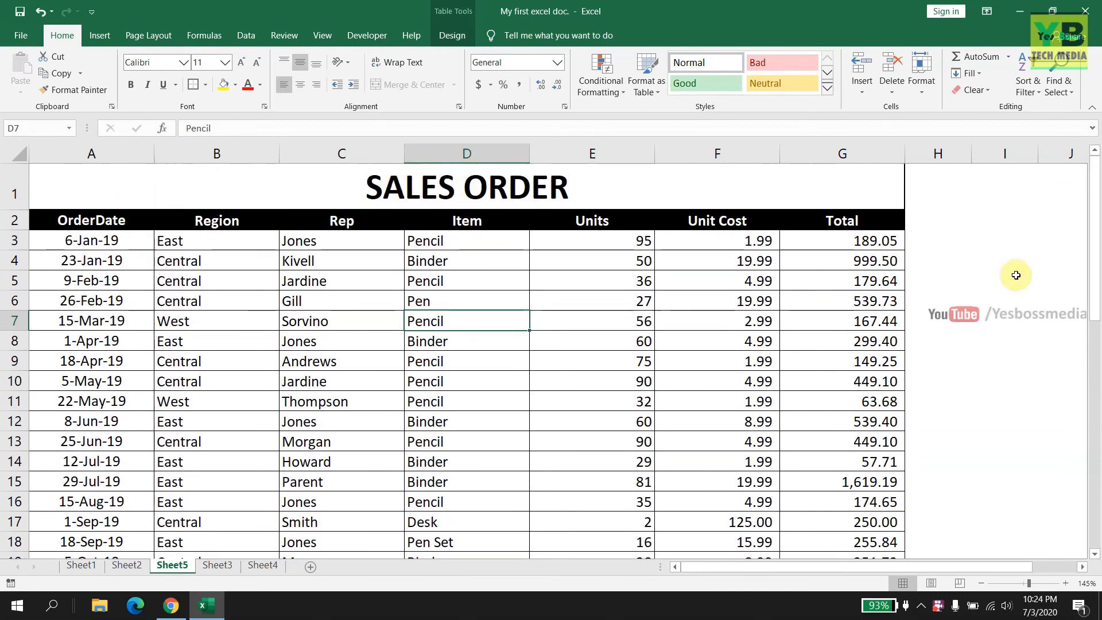
pyautogui.moveTo(1096, 222)
pyautogui.mouseDown()
pyautogui.moveTo(1096, 342)
pyautogui.moveTo(1096, 223)
pyautogui.mouseUp()
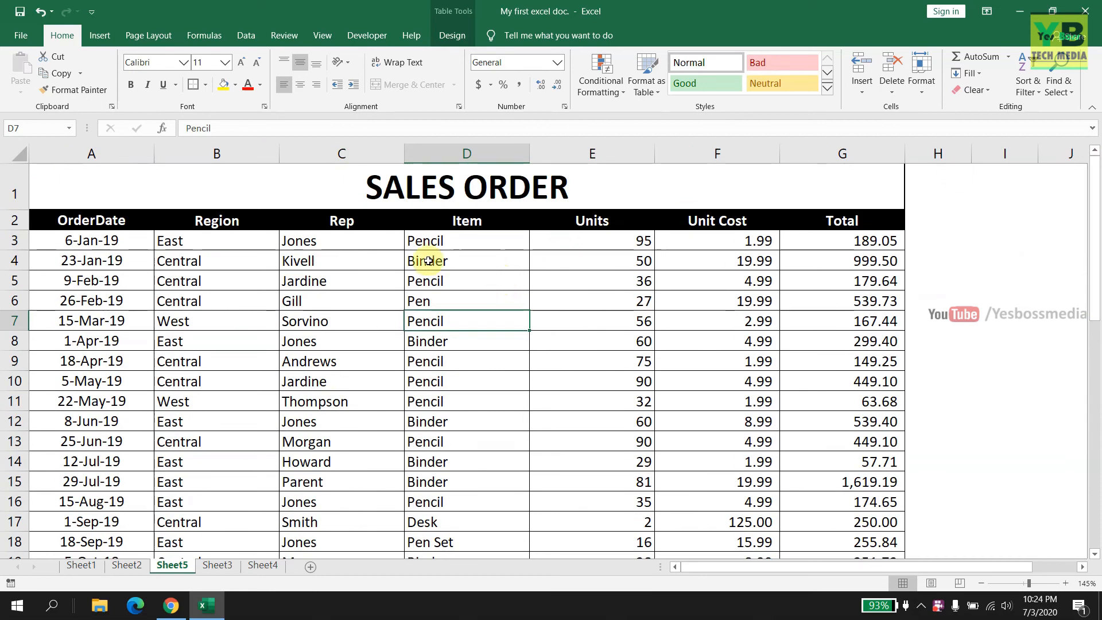
pyautogui.click(58, 180)
pyautogui.moveTo(166, 179); pyautogui.dragTo(635, 216)
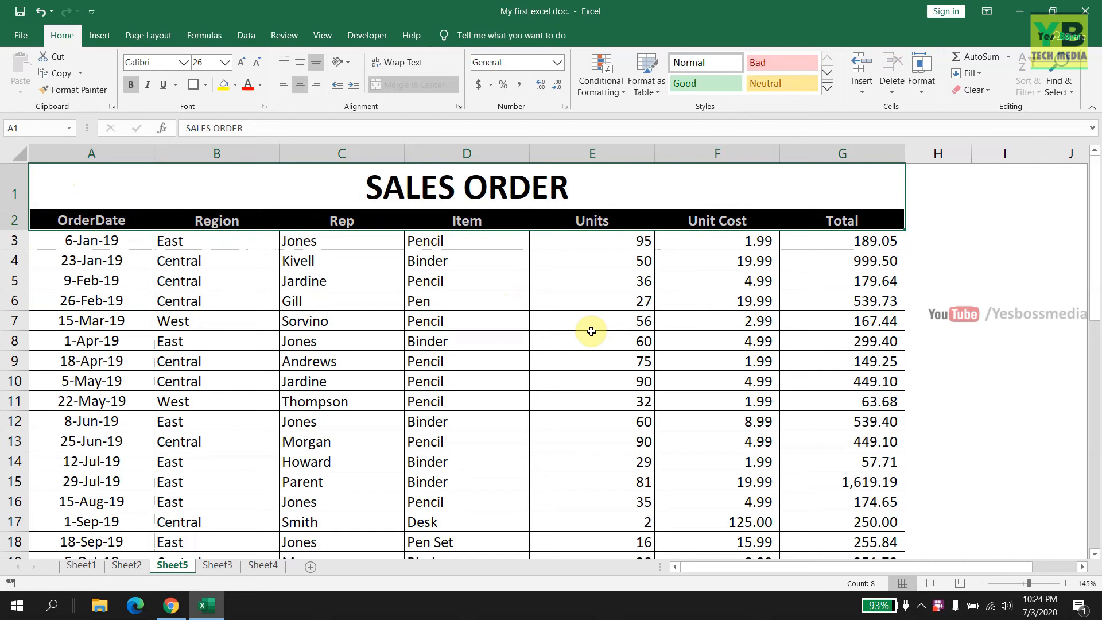
pyautogui.click(412, 344)
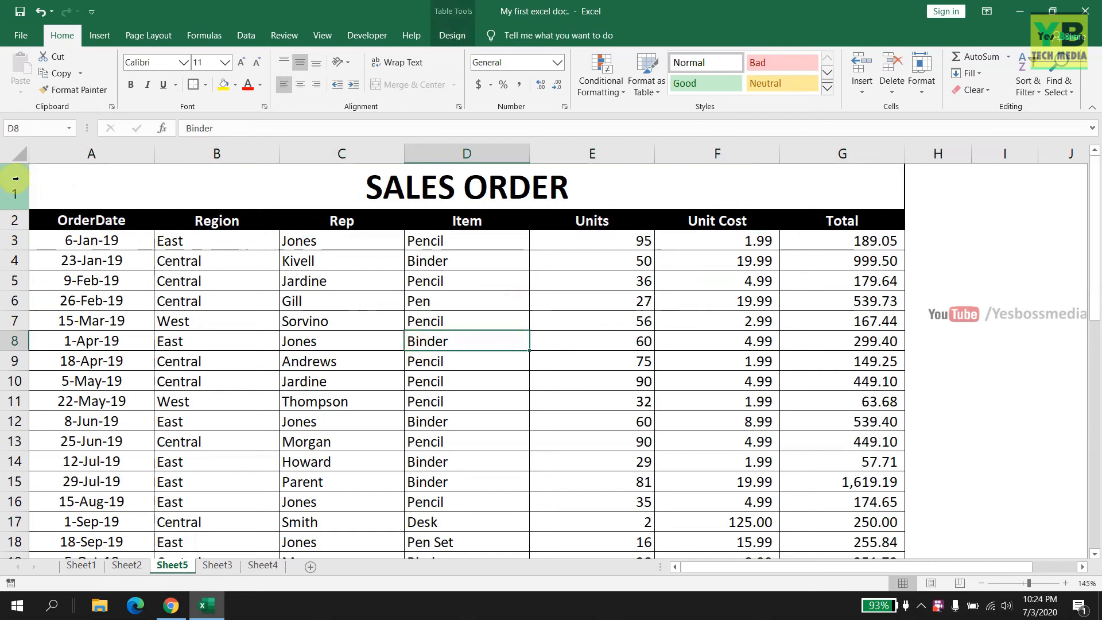
pyautogui.moveTo(19, 178); pyautogui.dragTo(16, 214)
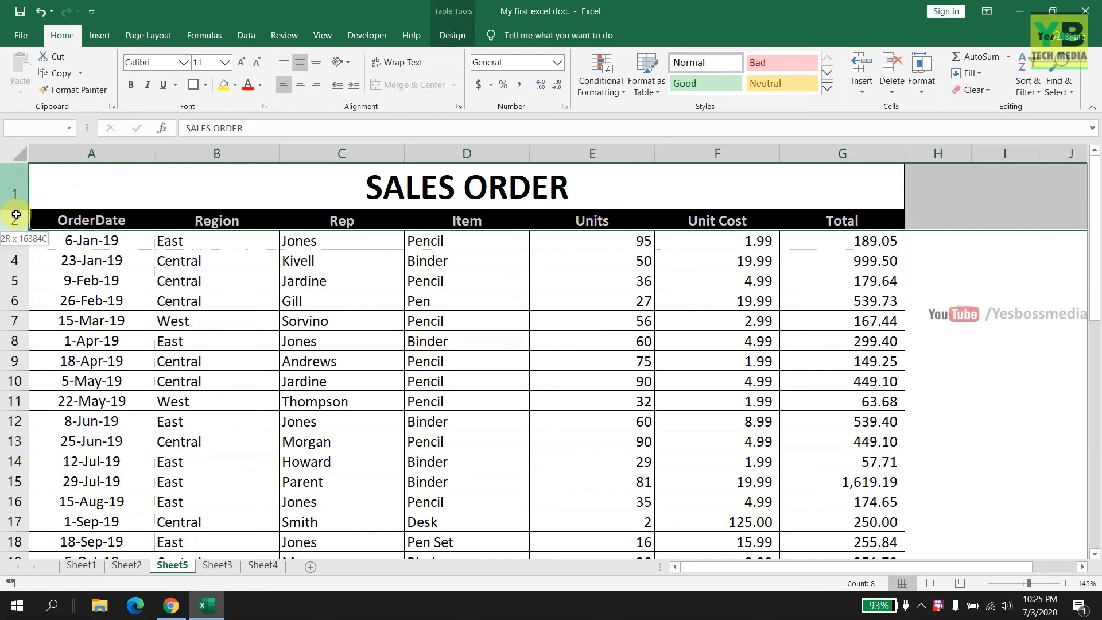
pyautogui.click(350, 300)
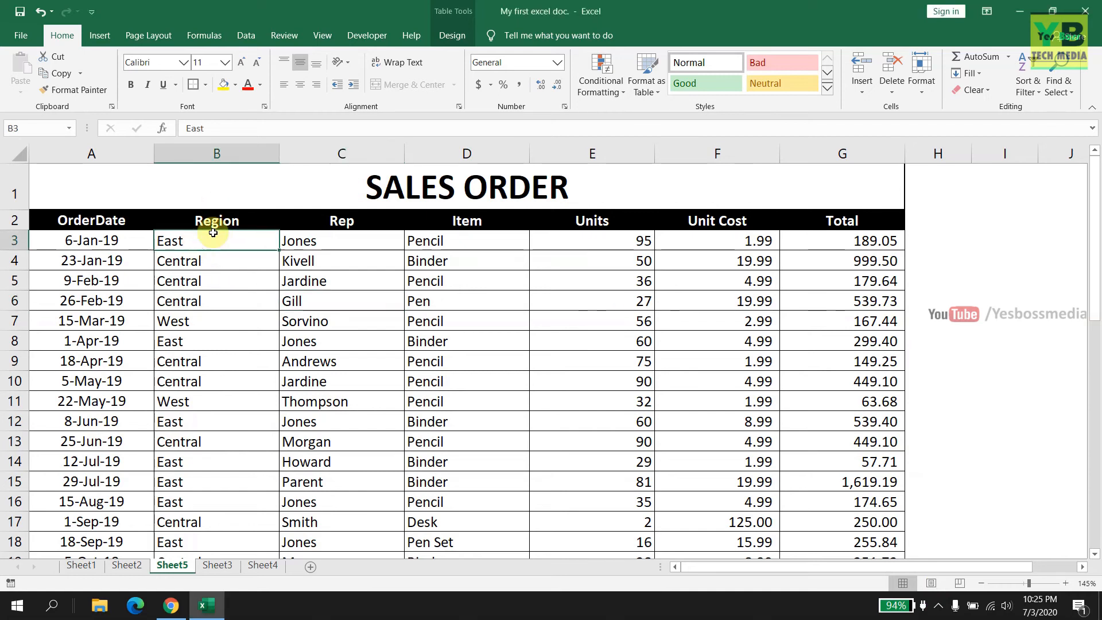
# Step: Freeze the panes at cell B3 to lock rows 1 and 2 and column A, and check the result further down the table
pyautogui.click(12, 218)
pyautogui.moveTo(12, 215); pyautogui.dragTo(15, 179)
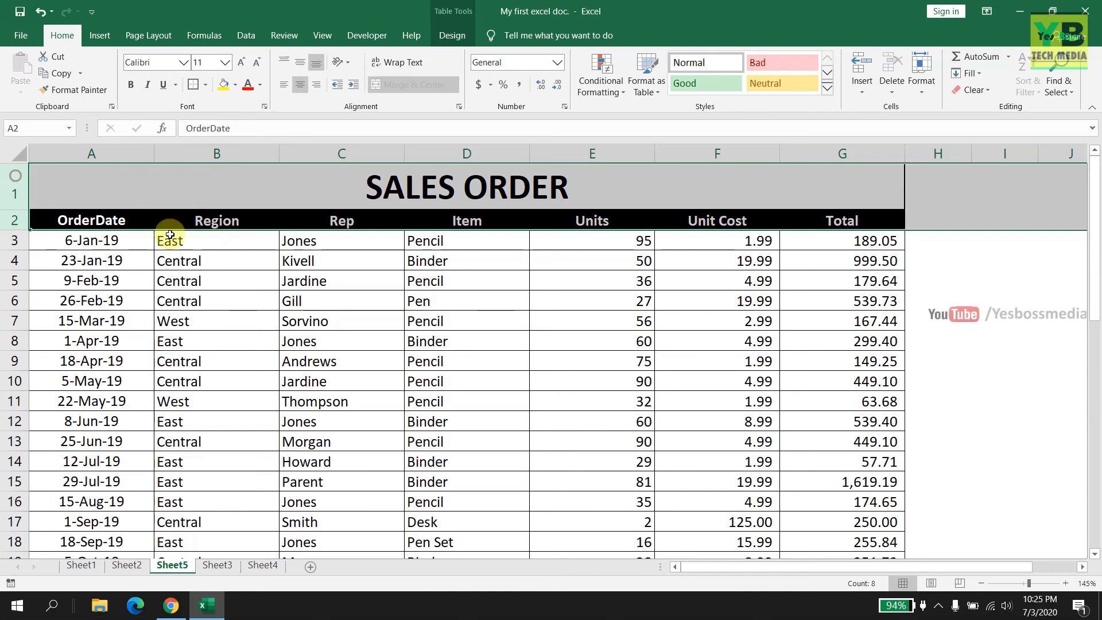
pyautogui.click(198, 244)
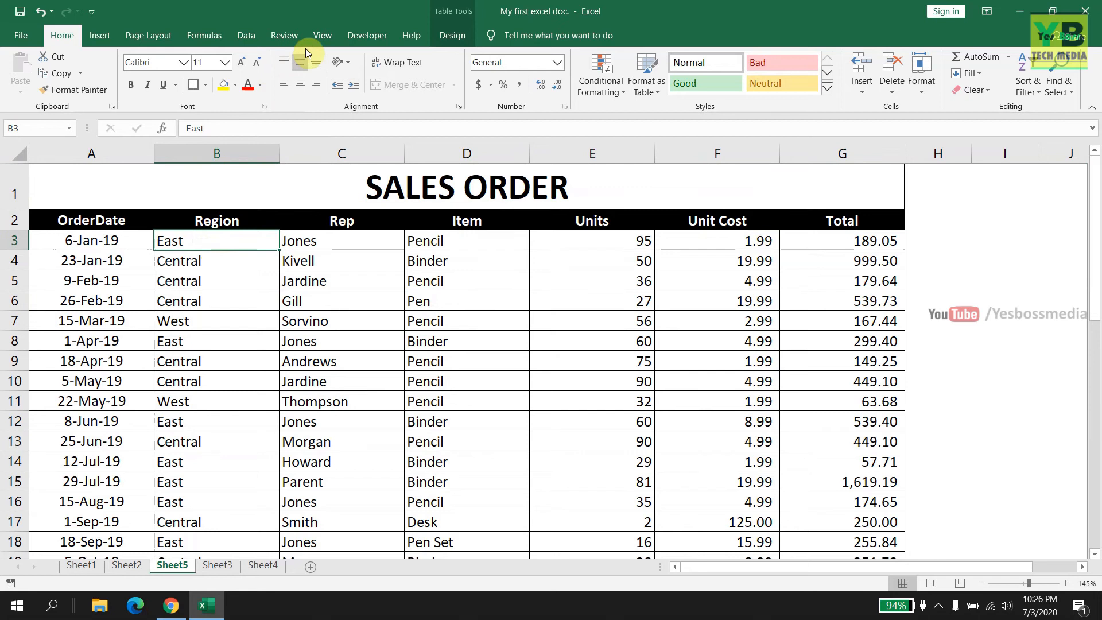
pyautogui.click(323, 39)
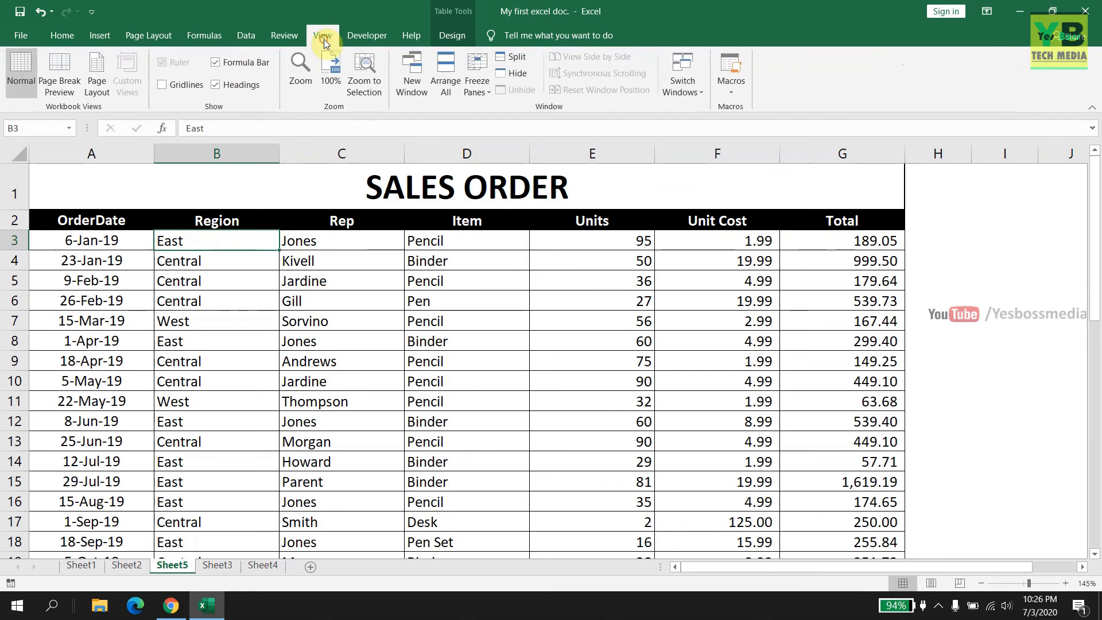
pyautogui.click(482, 98)
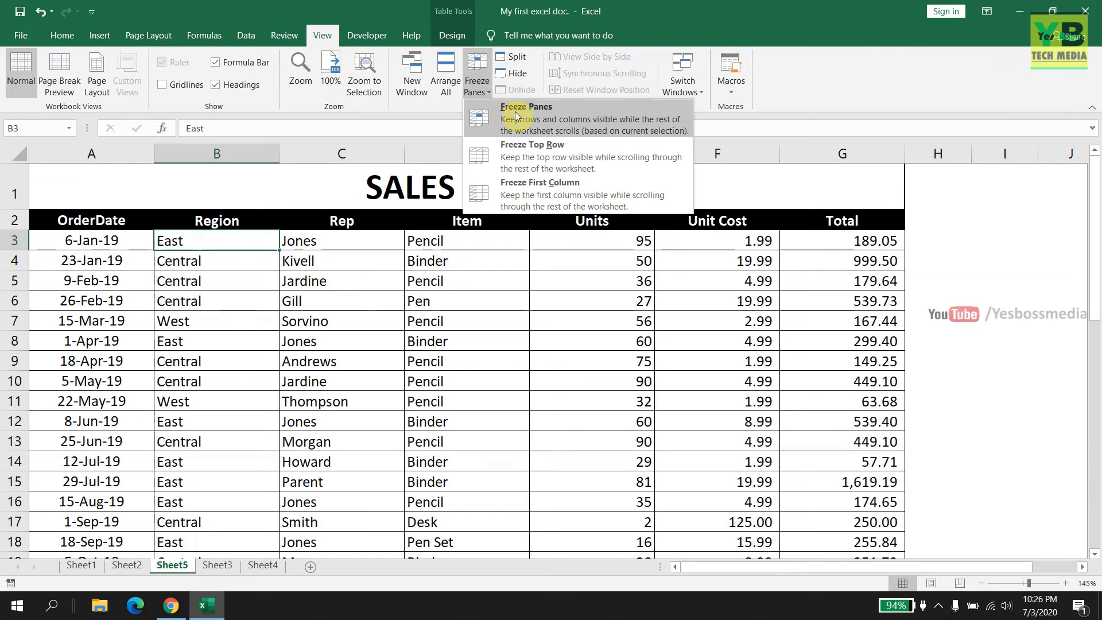
pyautogui.click(515, 111)
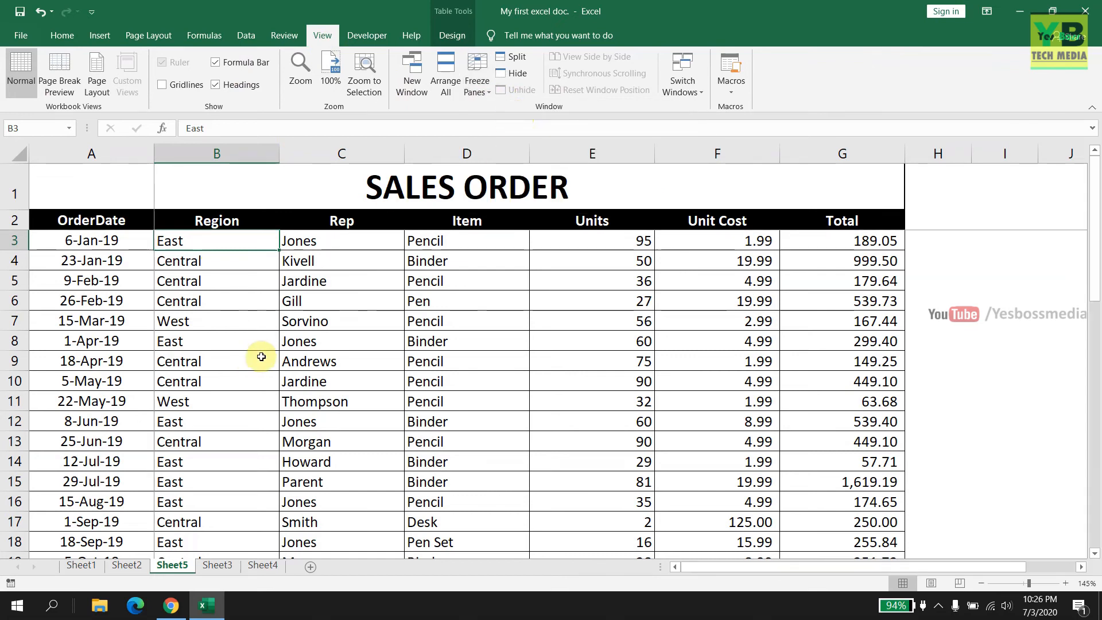
pyautogui.scroll(-10, 573, 315)
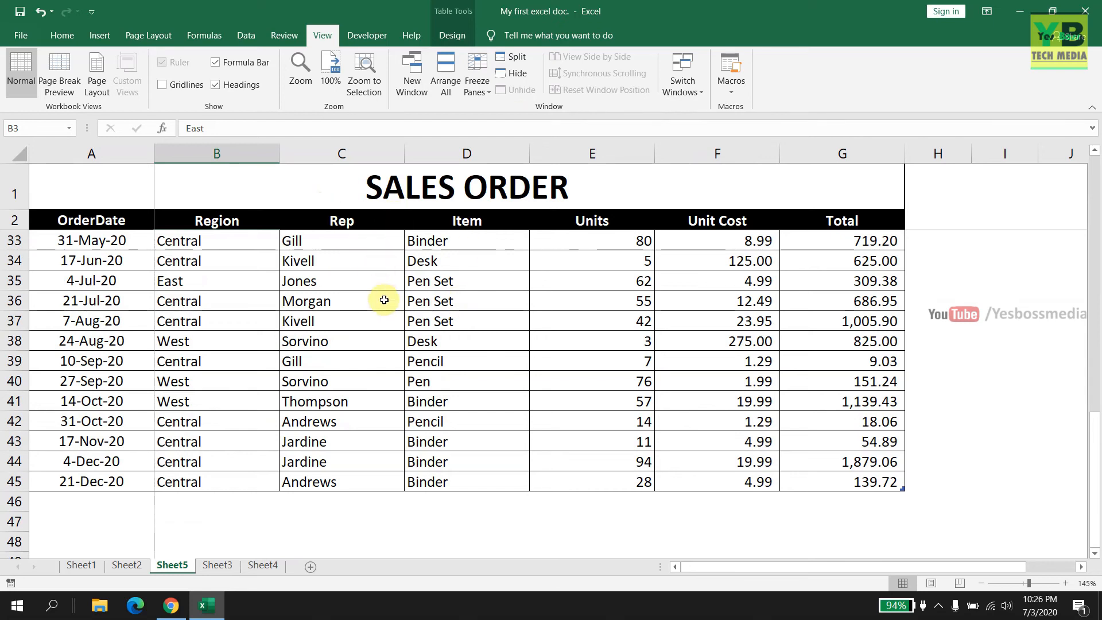
# Step: Check the frozen title and header rows and the locked OrderDate column while viewing the table's last records and the columns beyond it
pyautogui.scroll(-3, 384, 299)
pyautogui.scroll(3, 385, 296)
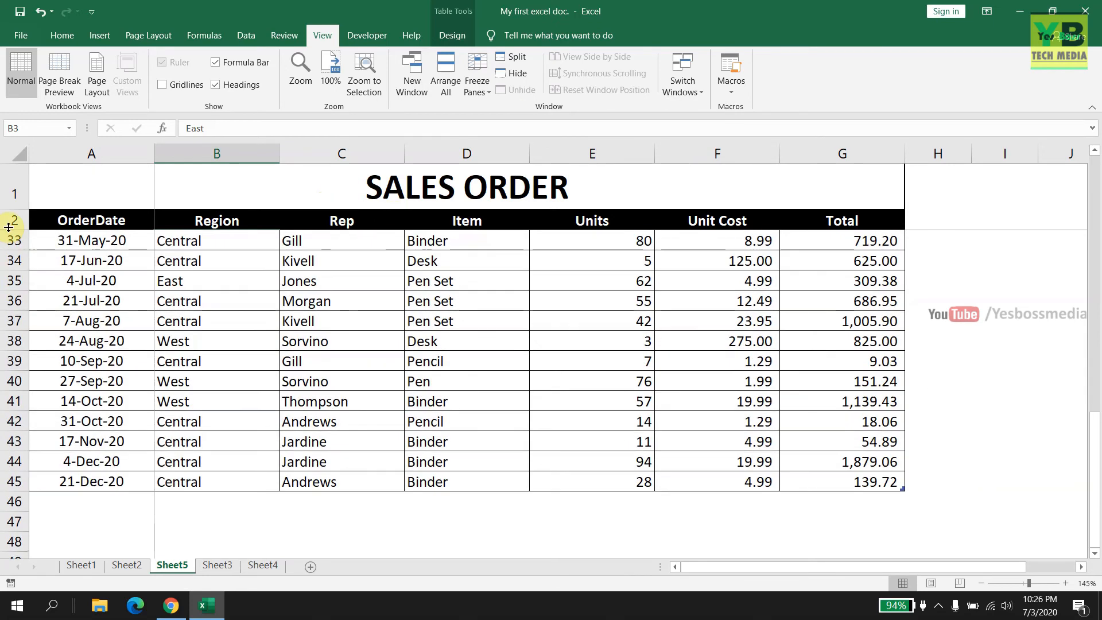
pyautogui.scroll(4, 264, 350)
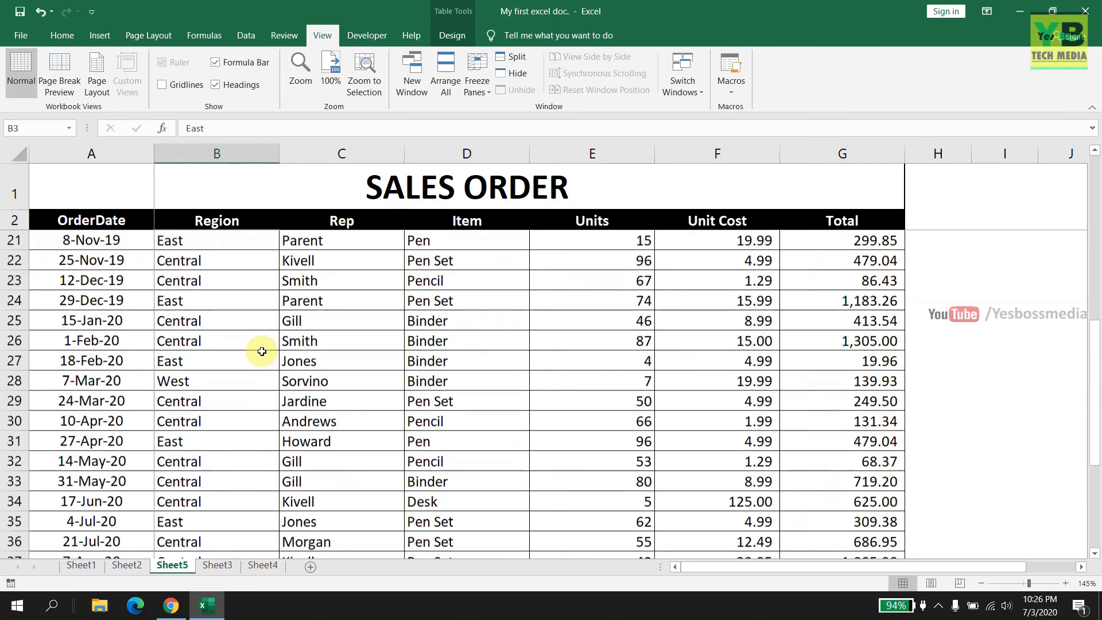
pyautogui.scroll(-4, 262, 351)
pyautogui.scroll(-2, 262, 351)
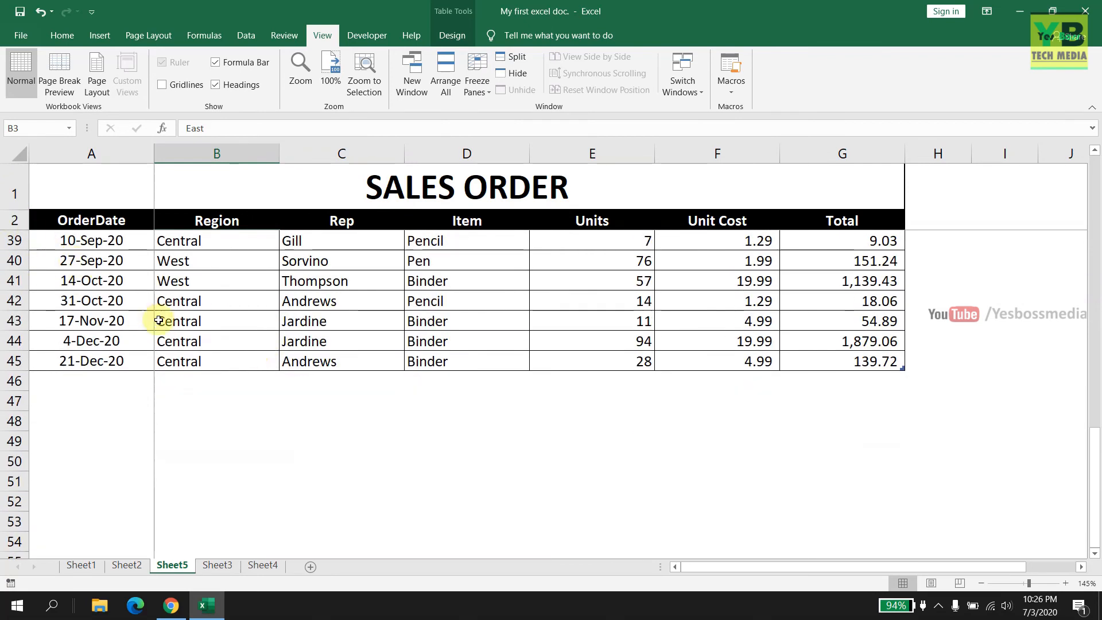
pyautogui.scroll(3, 272, 334)
pyautogui.scroll(-1, 271, 335)
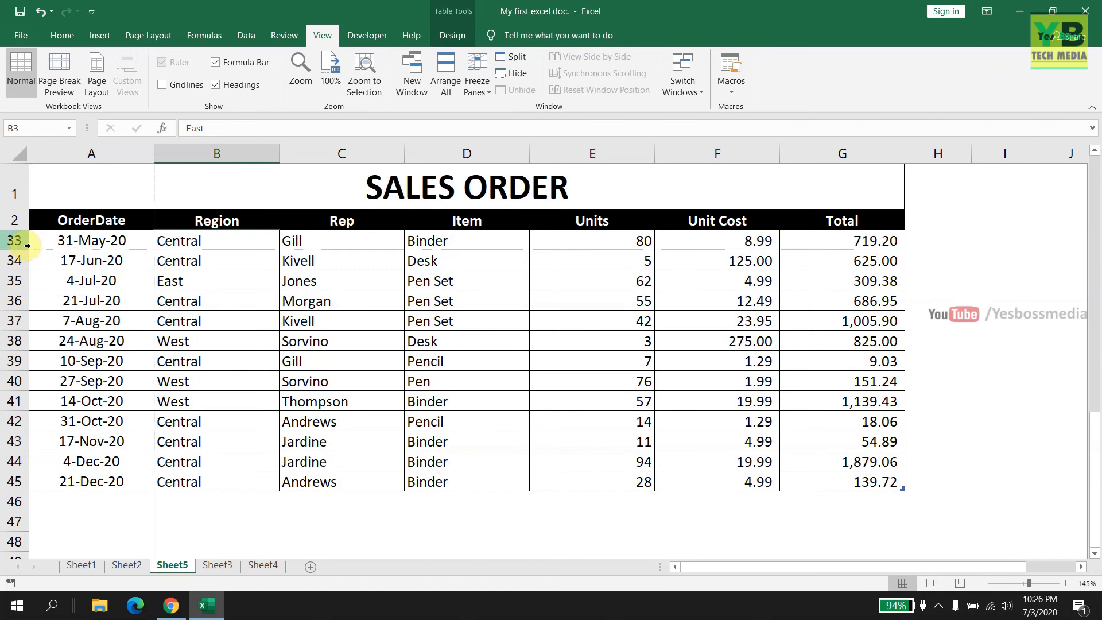
pyautogui.scroll(-3, 399, 311)
pyautogui.scroll(13, 399, 311)
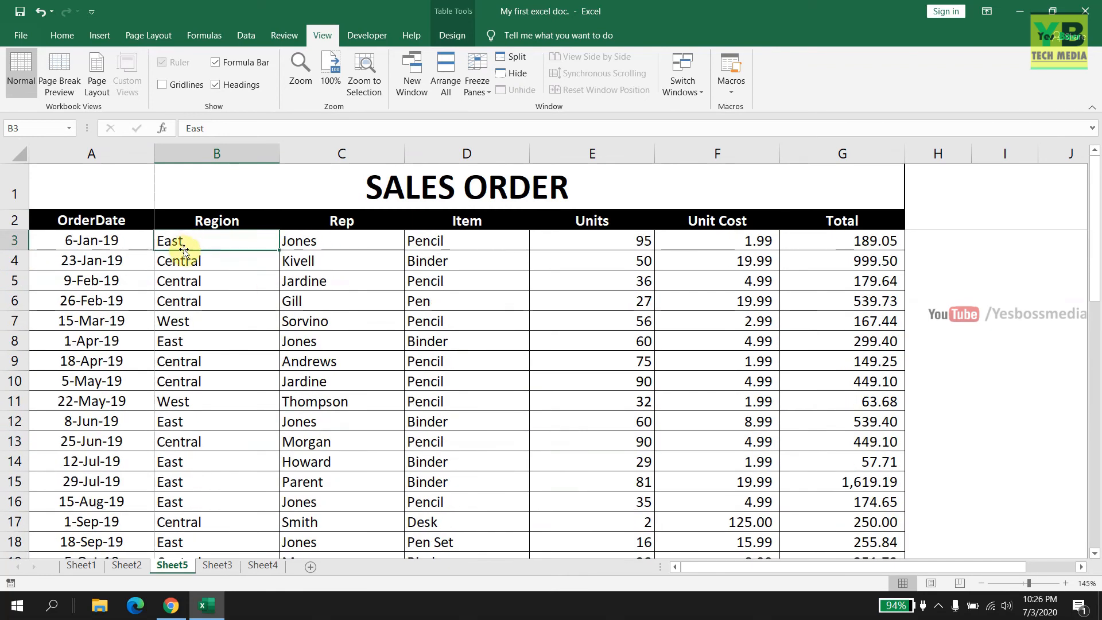
pyautogui.click(1080, 570)
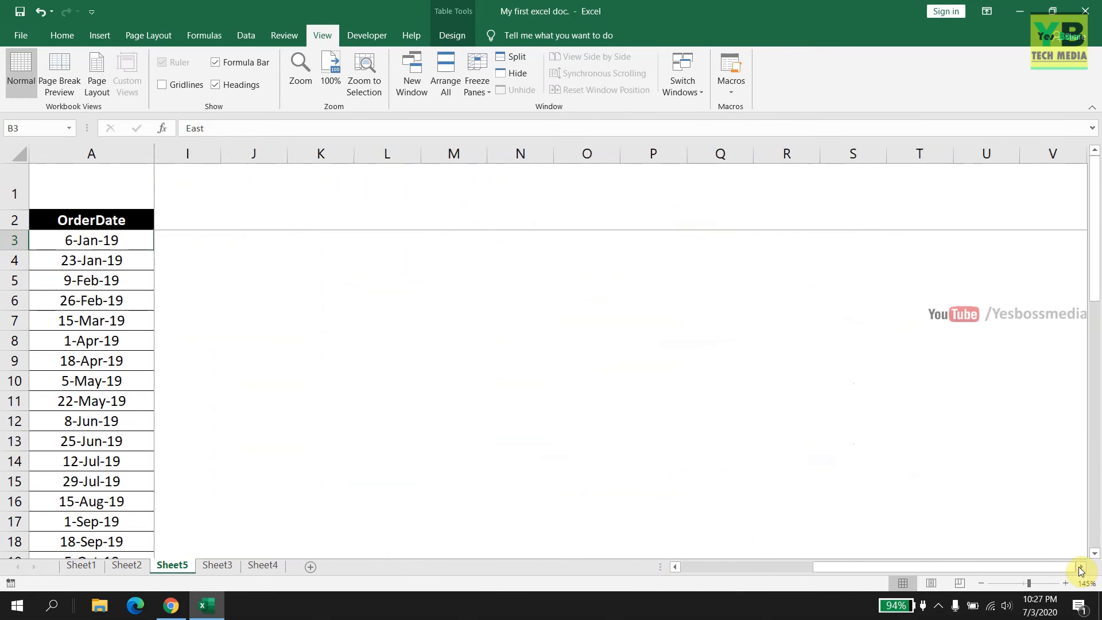
pyautogui.click(677, 567)
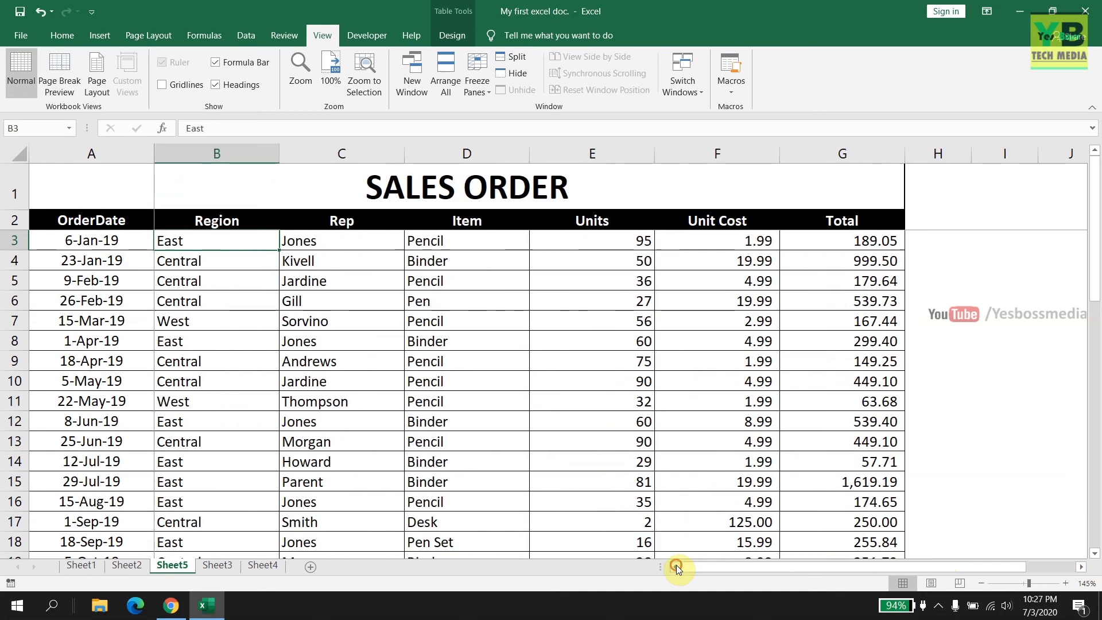
pyautogui.moveTo(1092, 235); pyautogui.dragTo(1097, 337)
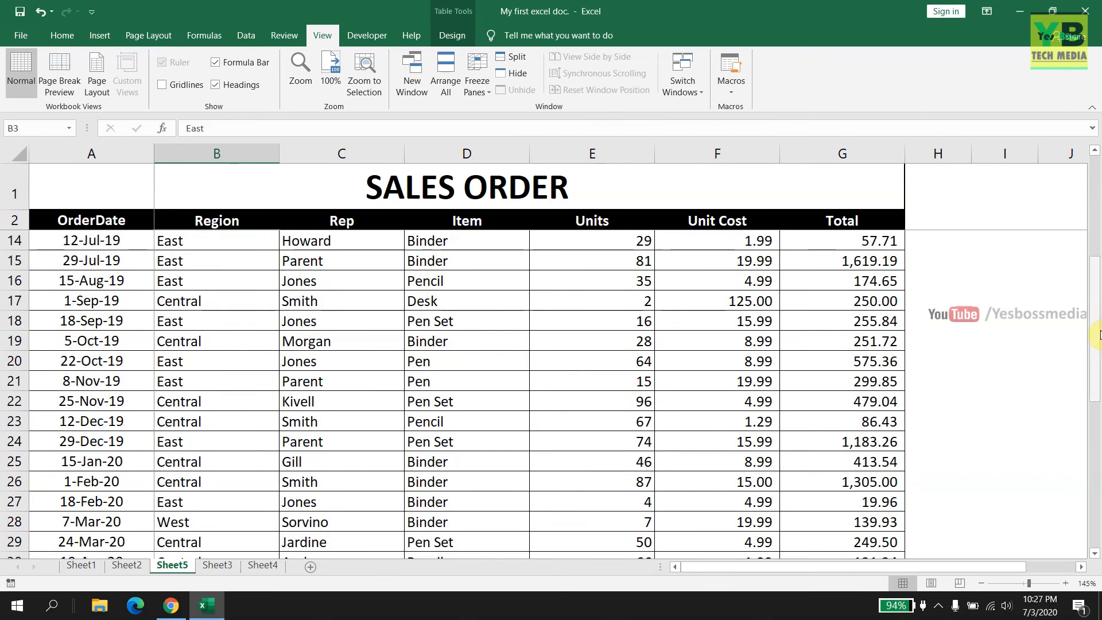
pyautogui.moveTo(1096, 304); pyautogui.dragTo(1093, 172)
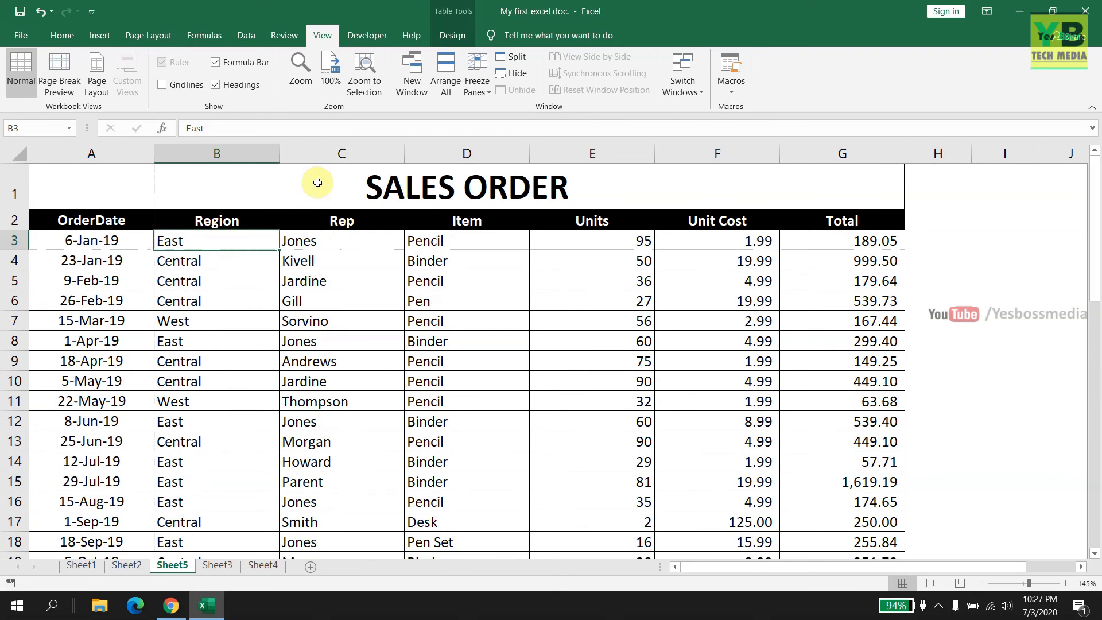
# Step: Unfreeze all panes on Sheet5 and check how the Sales Order table's rows scroll
pyautogui.click(478, 86)
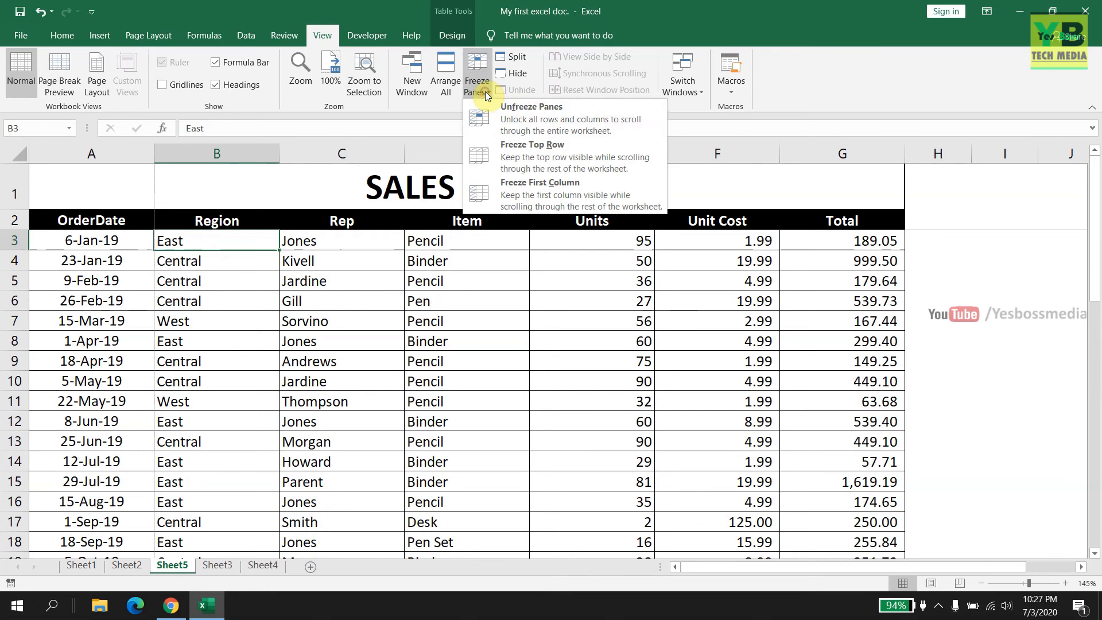
pyautogui.click(542, 115)
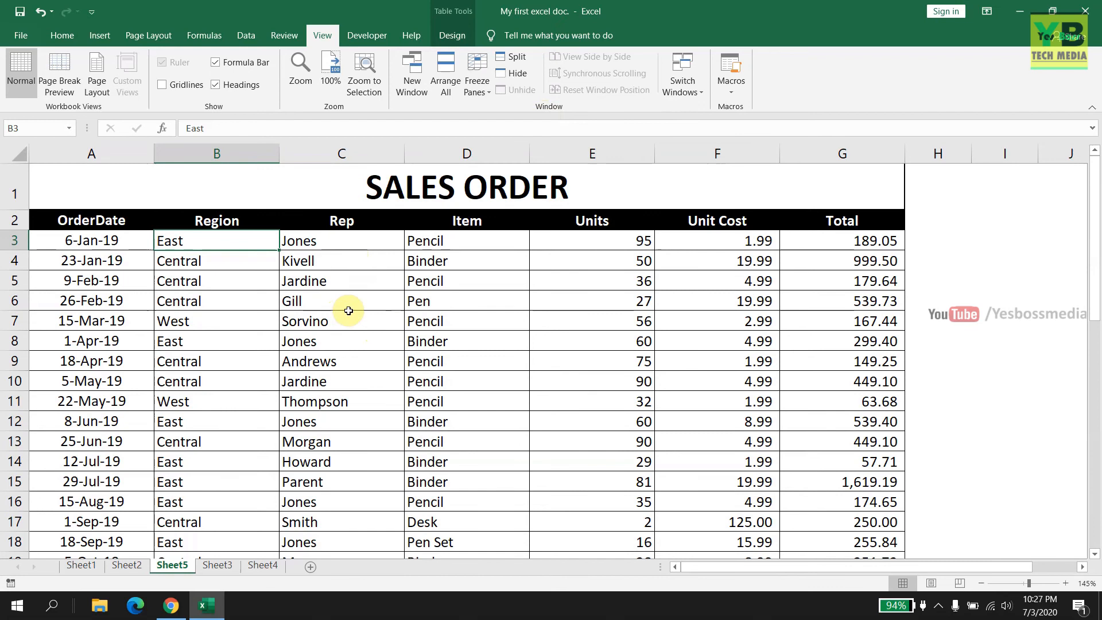
pyautogui.scroll(-5, 348, 311)
pyautogui.scroll(5, 349, 311)
pyautogui.scroll(-5, 348, 310)
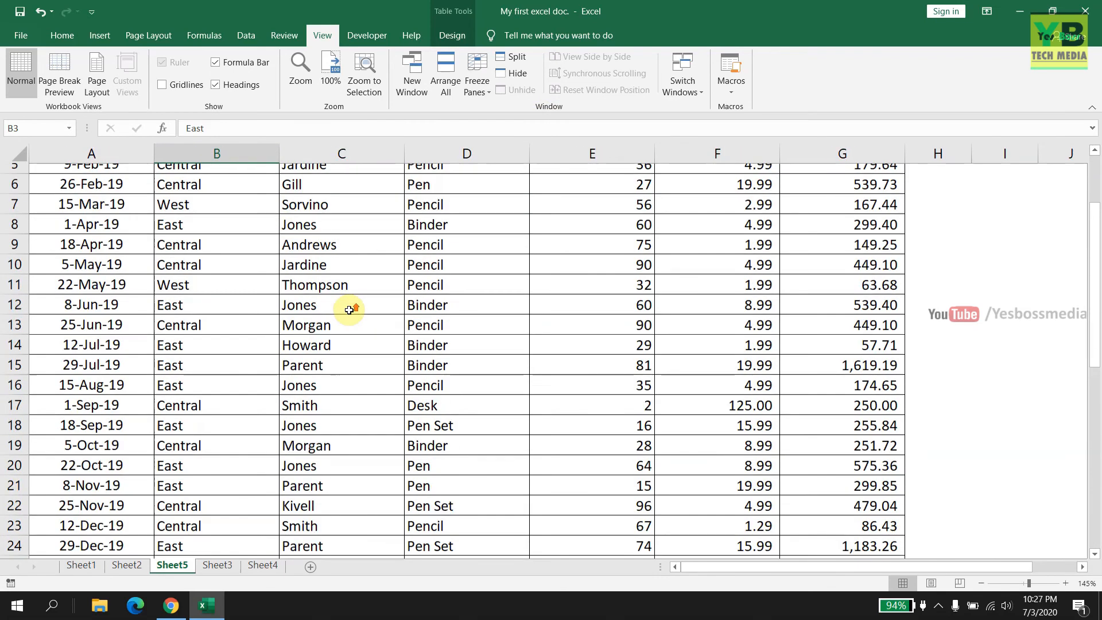
pyautogui.scroll(2, 890, 485)
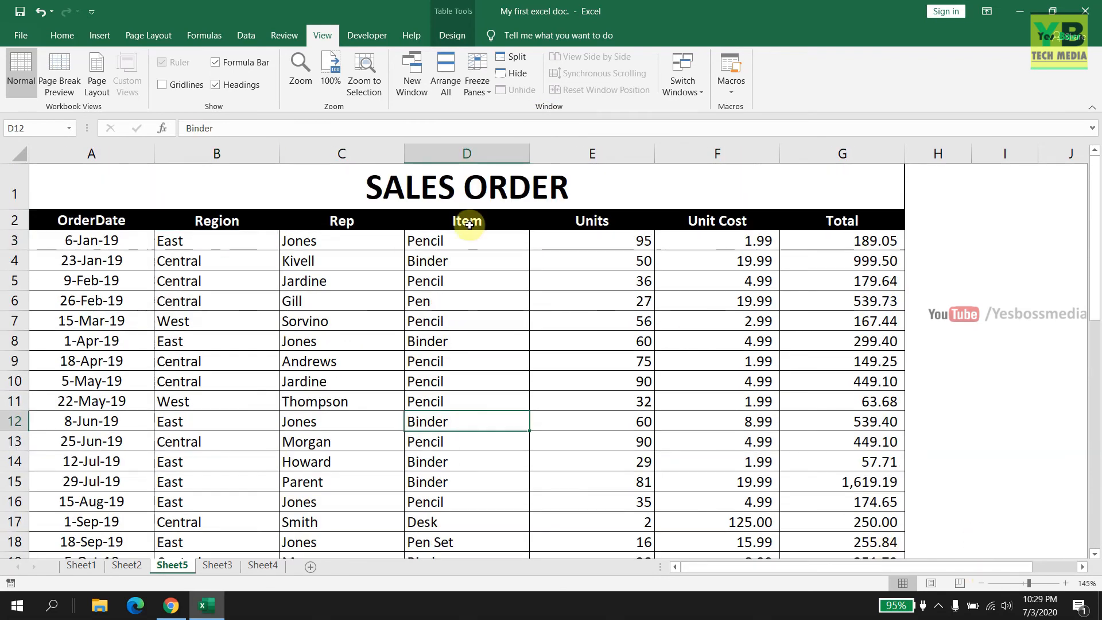
# Step: Freeze only the top row of the Sales Order sheet
pyautogui.click(478, 91)
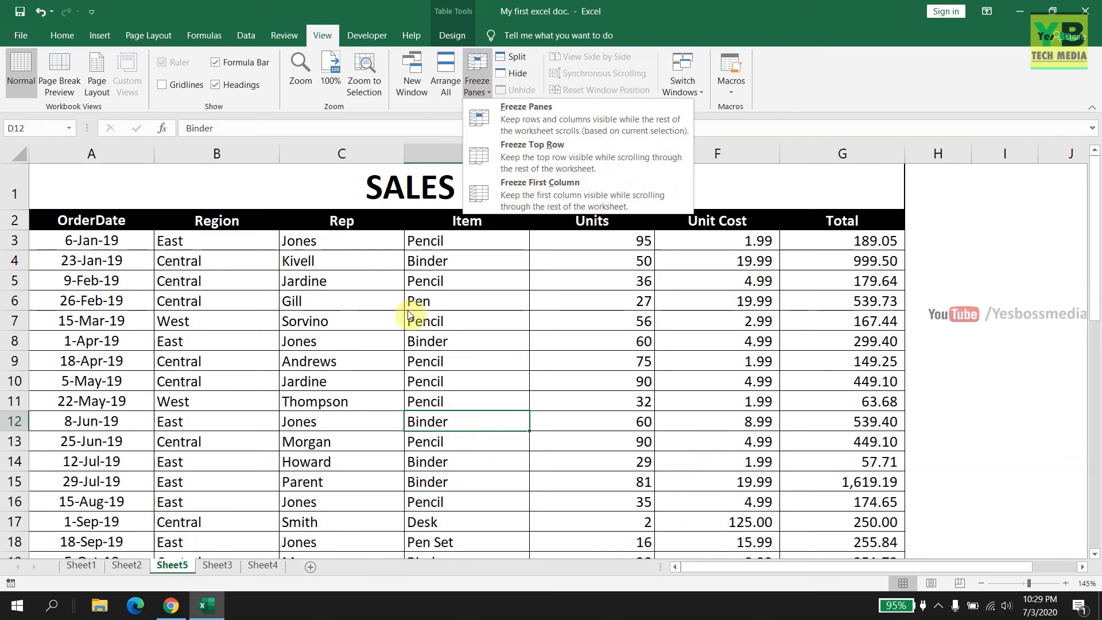
pyautogui.click(489, 77)
pyautogui.click(486, 86)
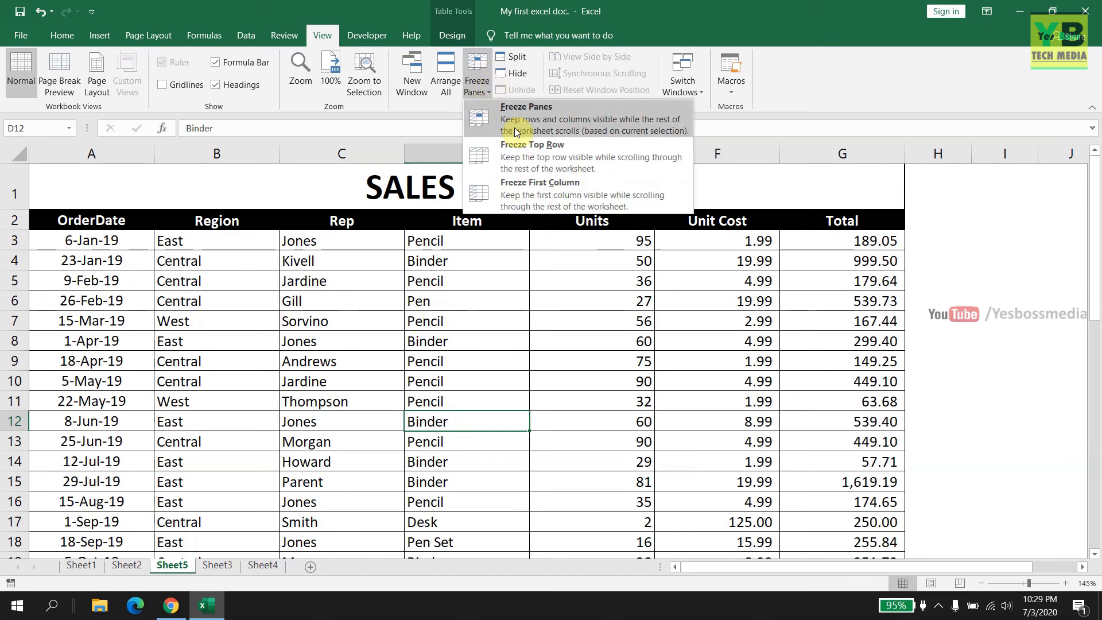
pyautogui.click(536, 152)
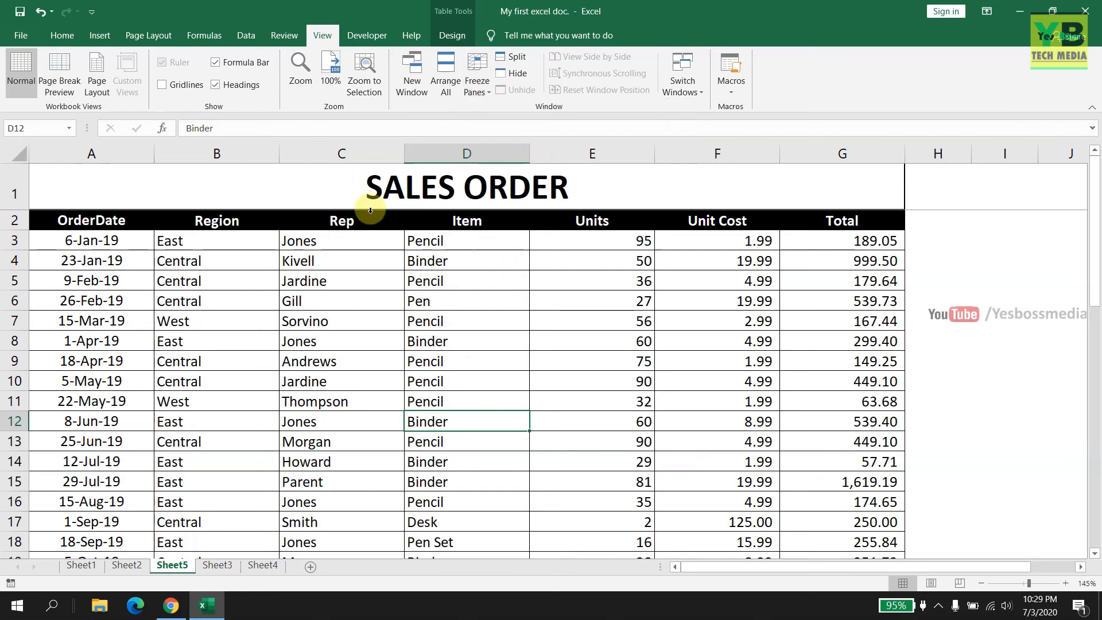
# Step: Highlight the frozen title row 1 and examine how it behaves while viewing records further down the table
pyautogui.click(12, 192)
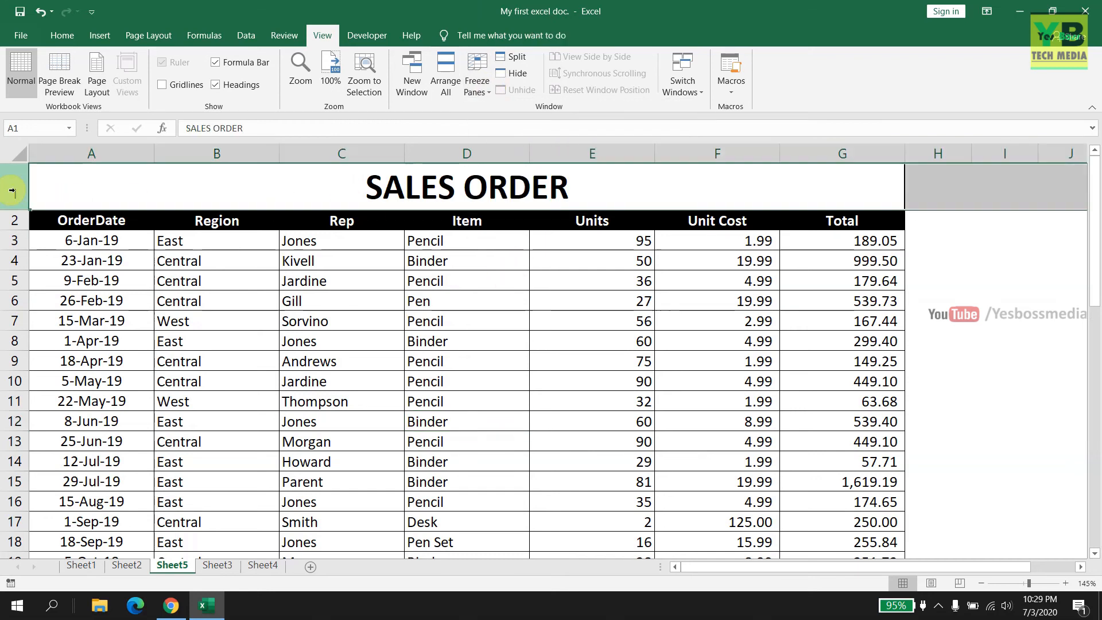
pyautogui.click(545, 306)
pyautogui.scroll(-10, 551, 290)
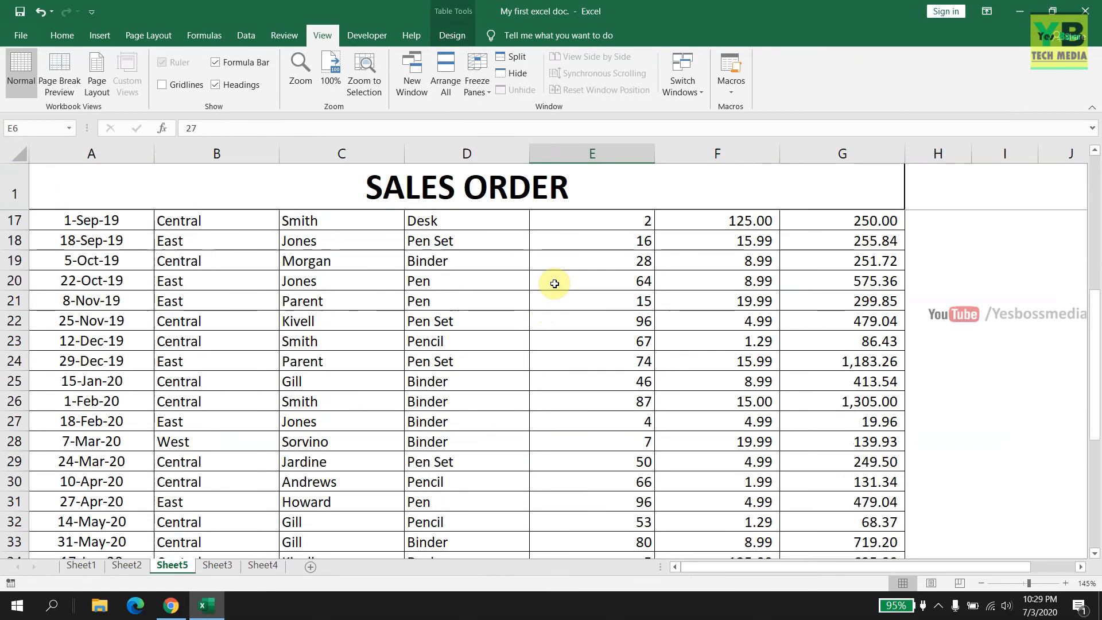
pyautogui.scroll(1, 554, 283)
pyautogui.scroll(9, 554, 283)
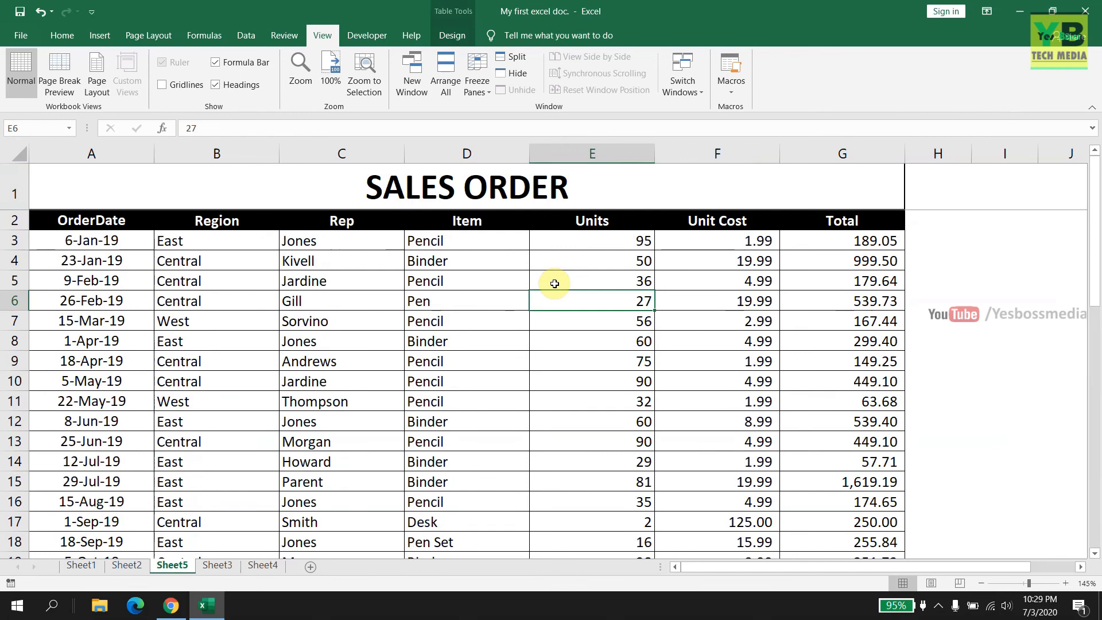
pyautogui.scroll(-2, 507, 310)
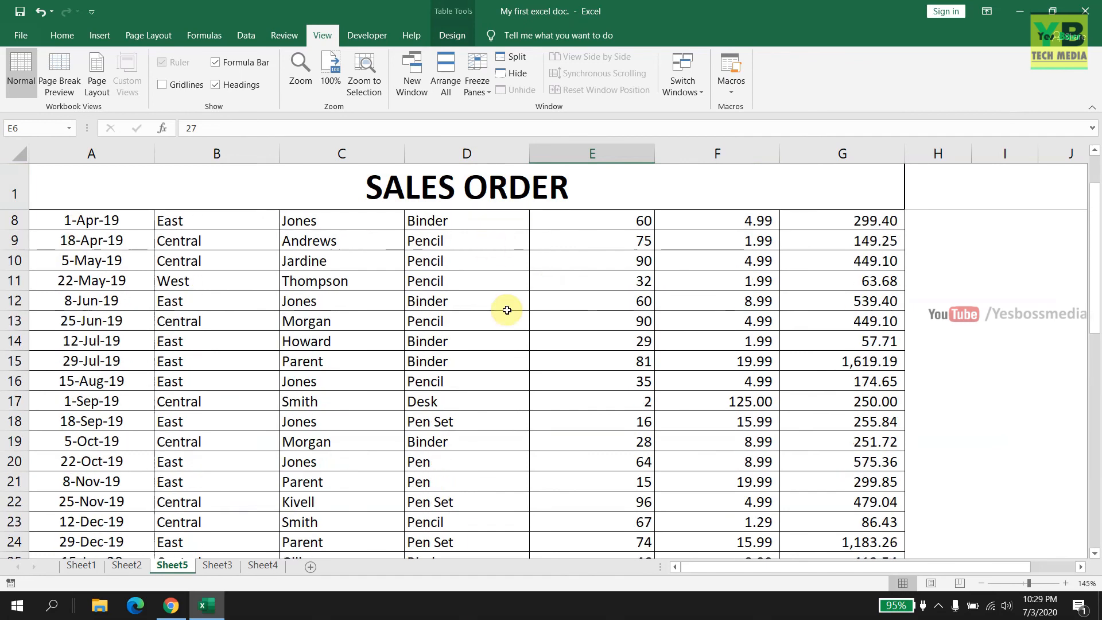
pyautogui.scroll(-11, 507, 310)
pyautogui.scroll(13, 507, 310)
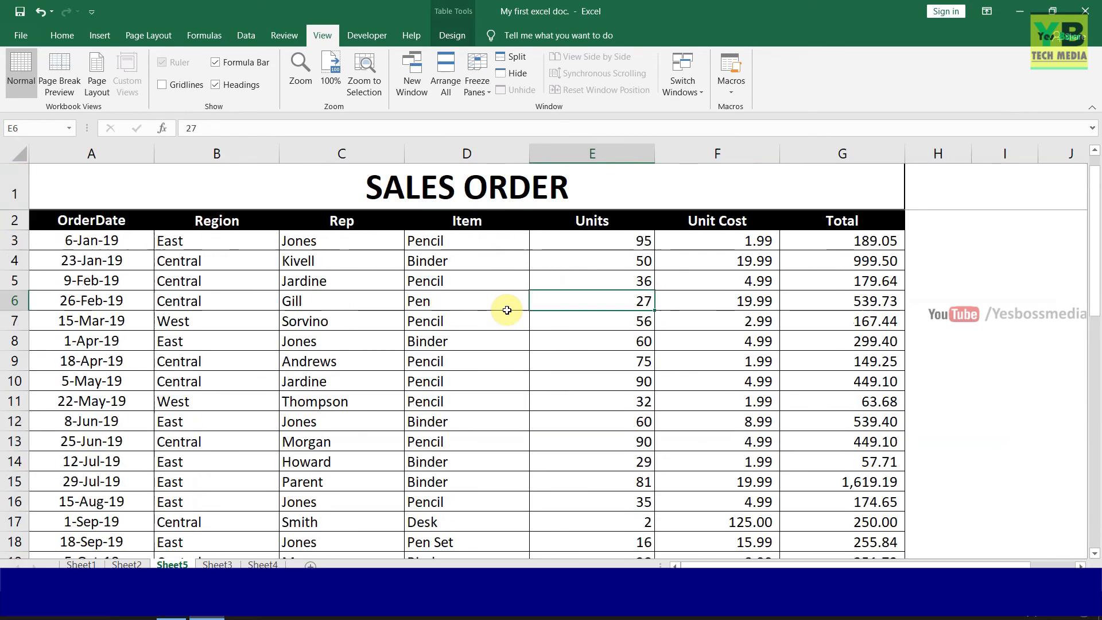
# Step: Unfreeze the top row and freeze the first column of the Sales Order sheet instead
pyautogui.click(485, 85)
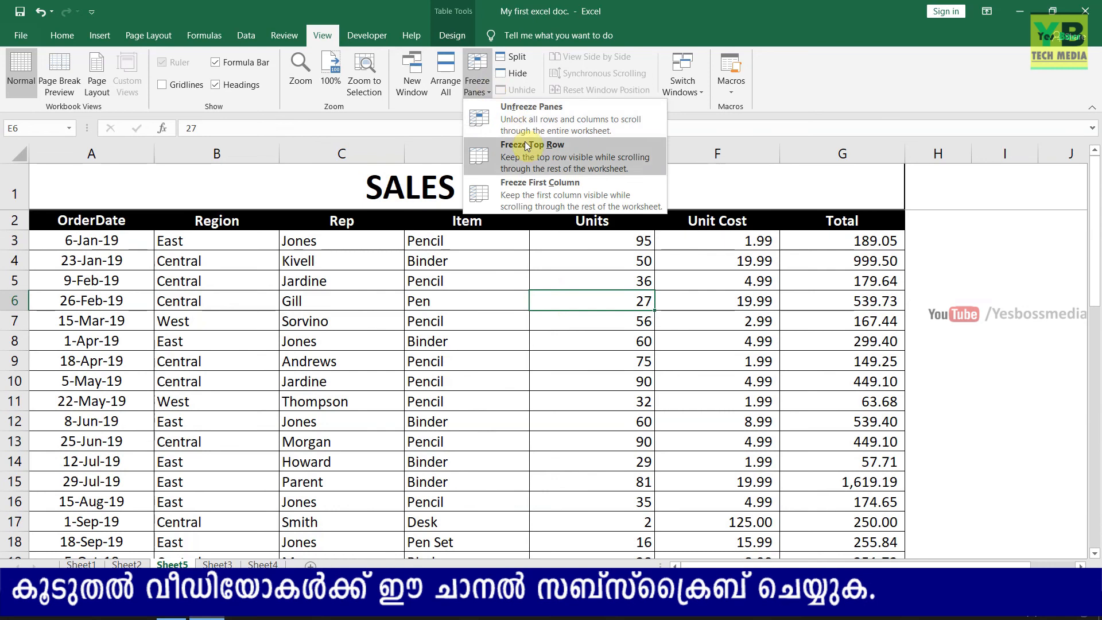
pyautogui.click(525, 112)
pyautogui.click(469, 88)
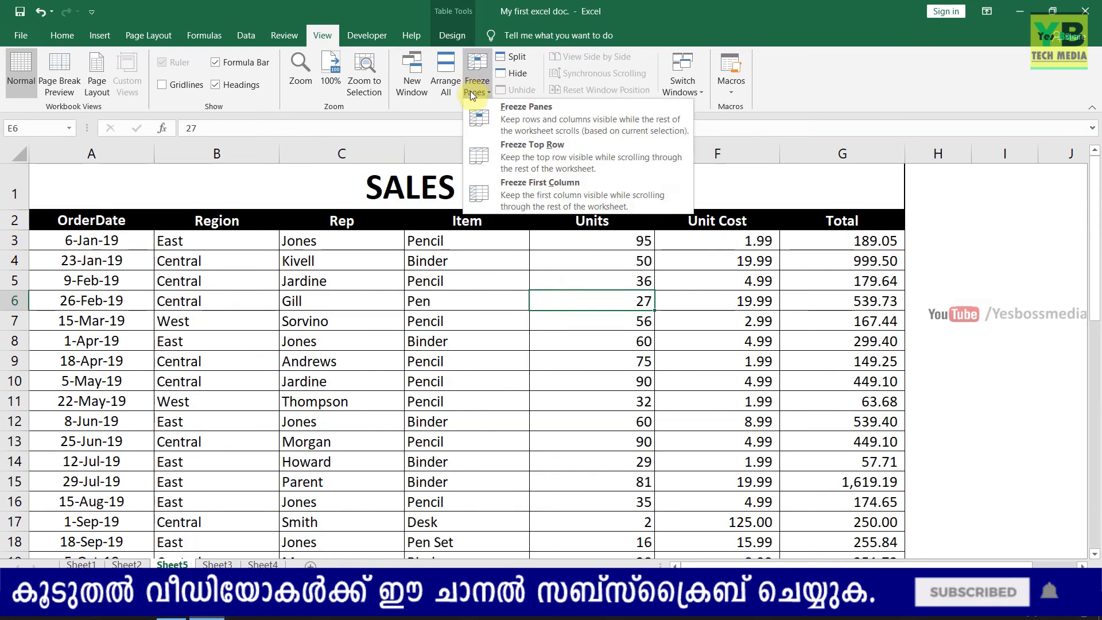
pyautogui.click(542, 194)
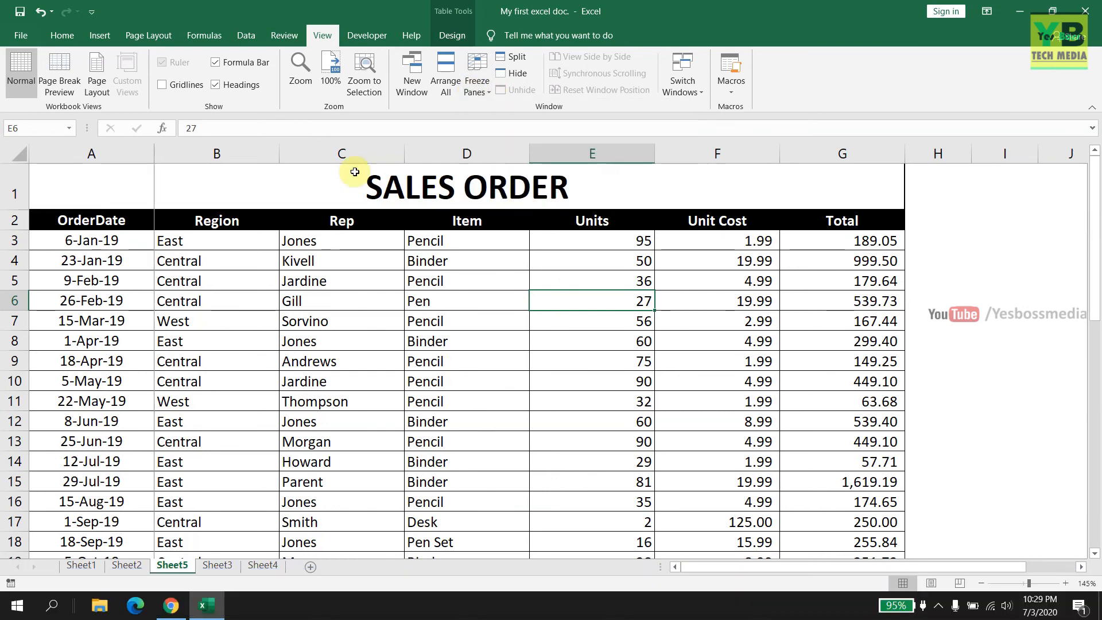
# Step: Highlight column A and examine how the frozen OrderDate column behaves while viewing lower rows and columns beyond the table
pyautogui.click(82, 150)
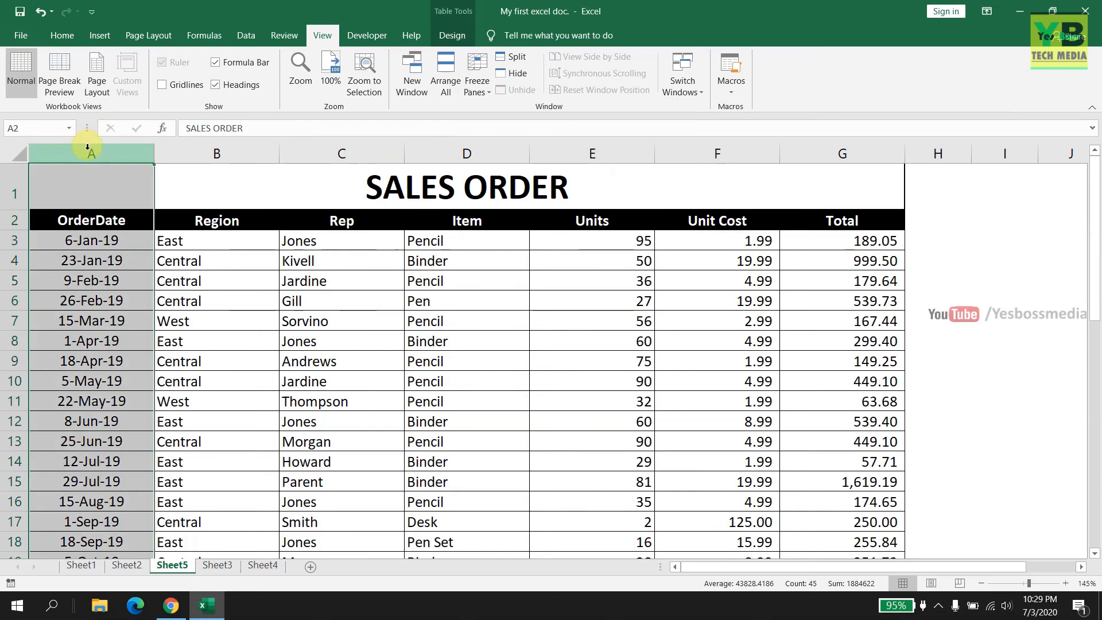
pyautogui.click(372, 293)
pyautogui.scroll(-5, 401, 268)
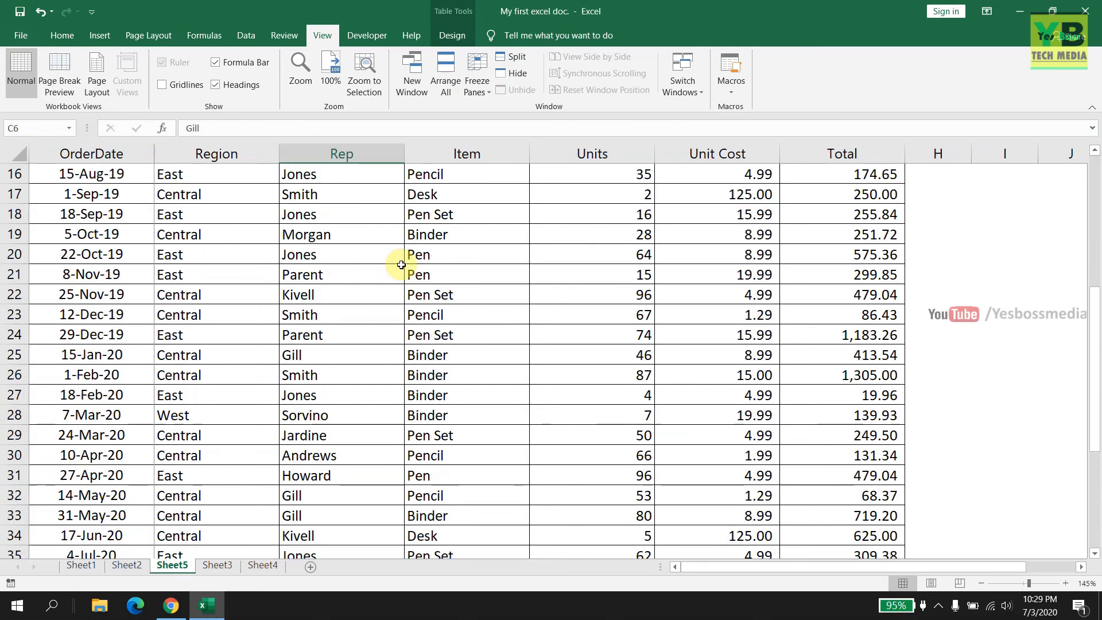
pyautogui.scroll(2, 401, 267)
pyautogui.scroll(3, 401, 265)
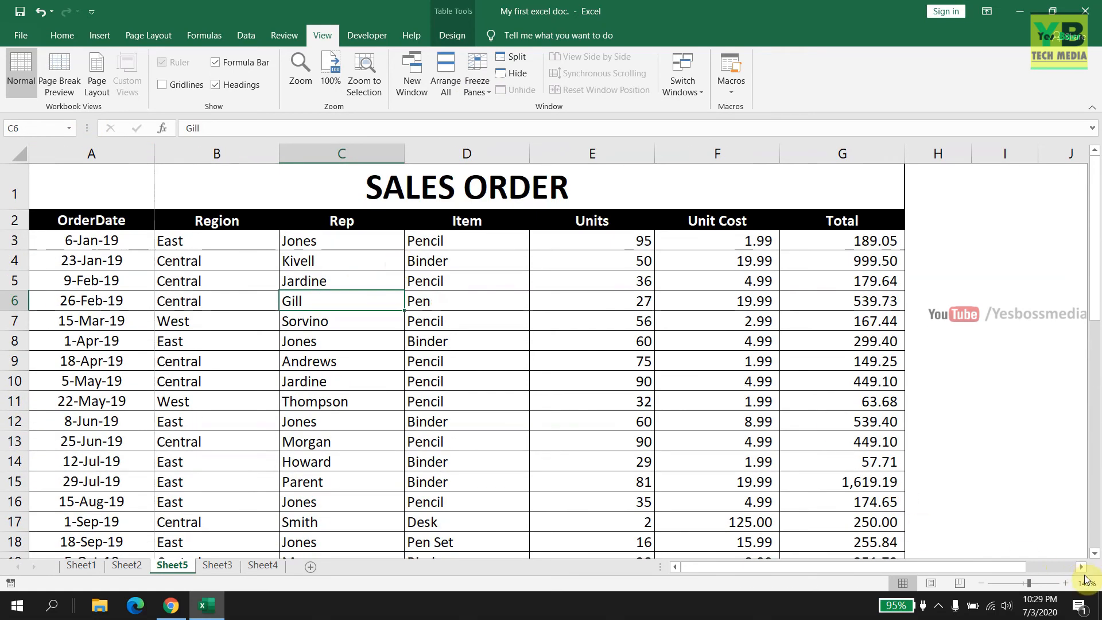
pyautogui.click(1081, 567)
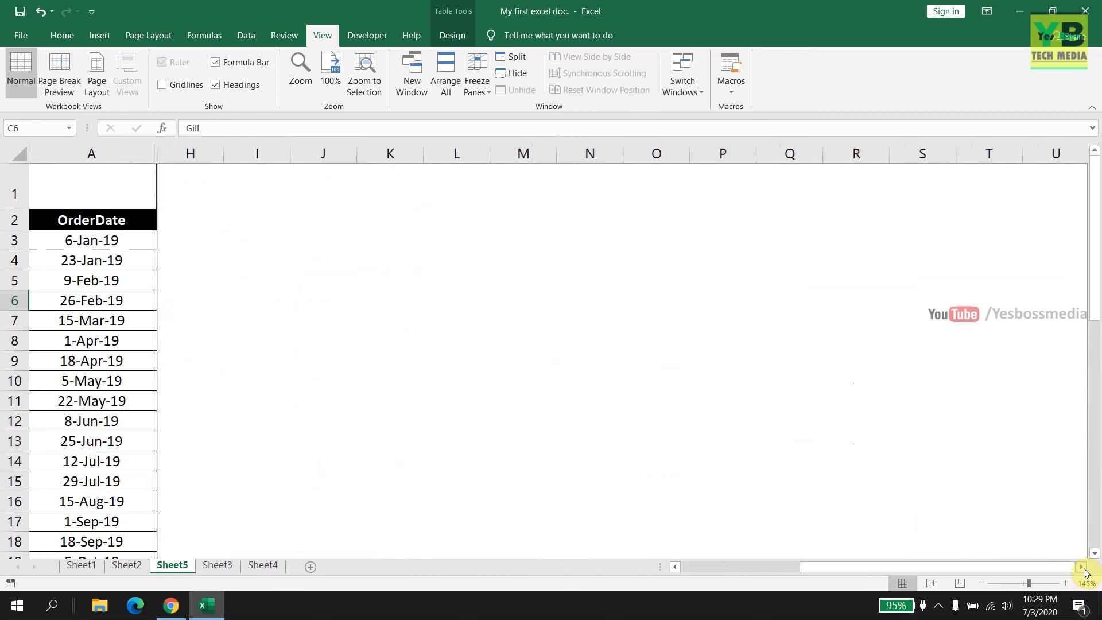
pyautogui.click(678, 566)
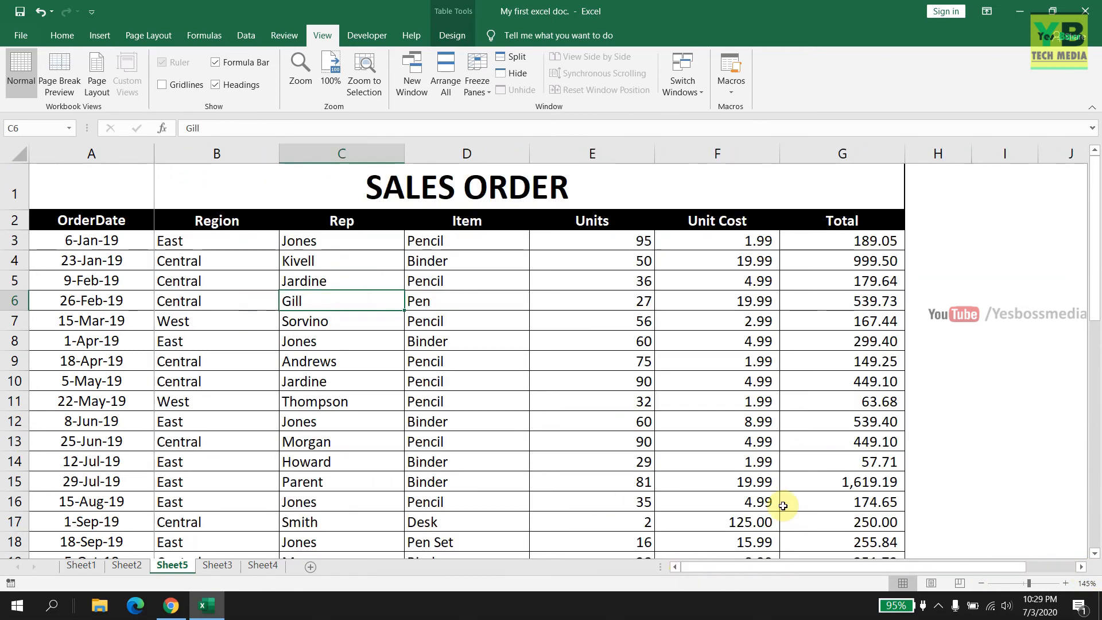
pyautogui.click(477, 383)
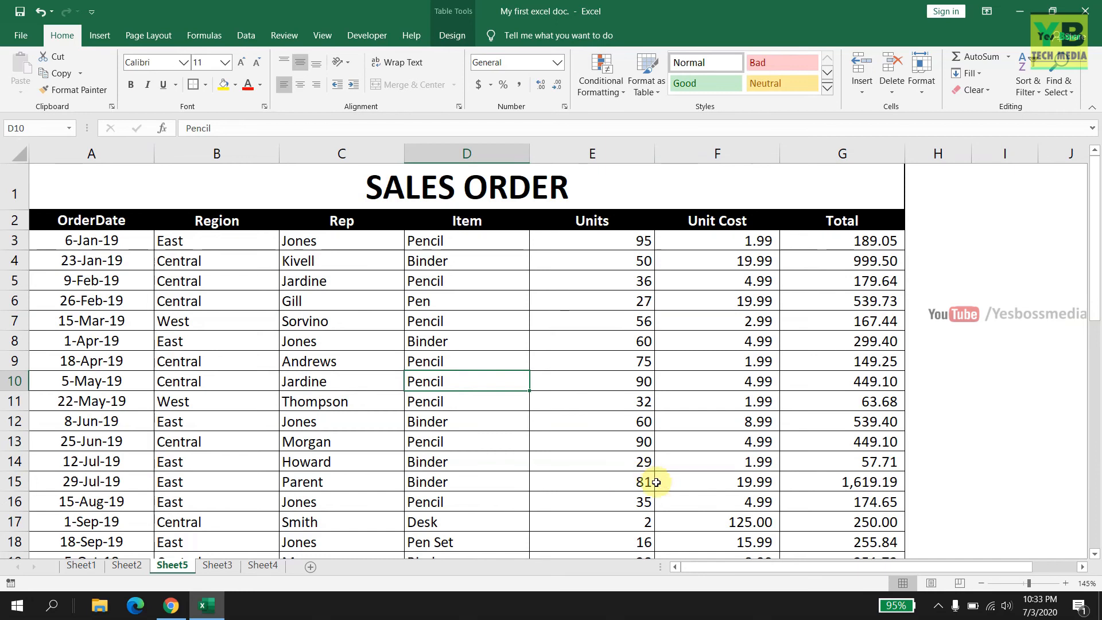
# Step: Set up a Greater Than highlight rule with the threshold 500 for the Total values in G3:G45
pyautogui.moveTo(853, 238); pyautogui.dragTo(849, 514)
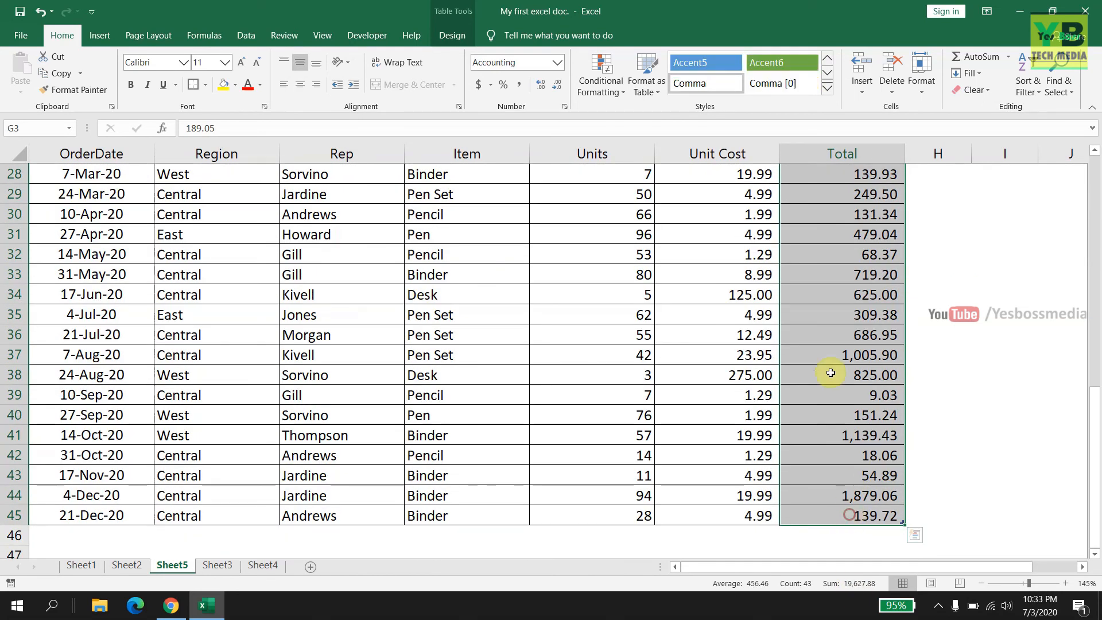
pyautogui.scroll(9, 832, 477)
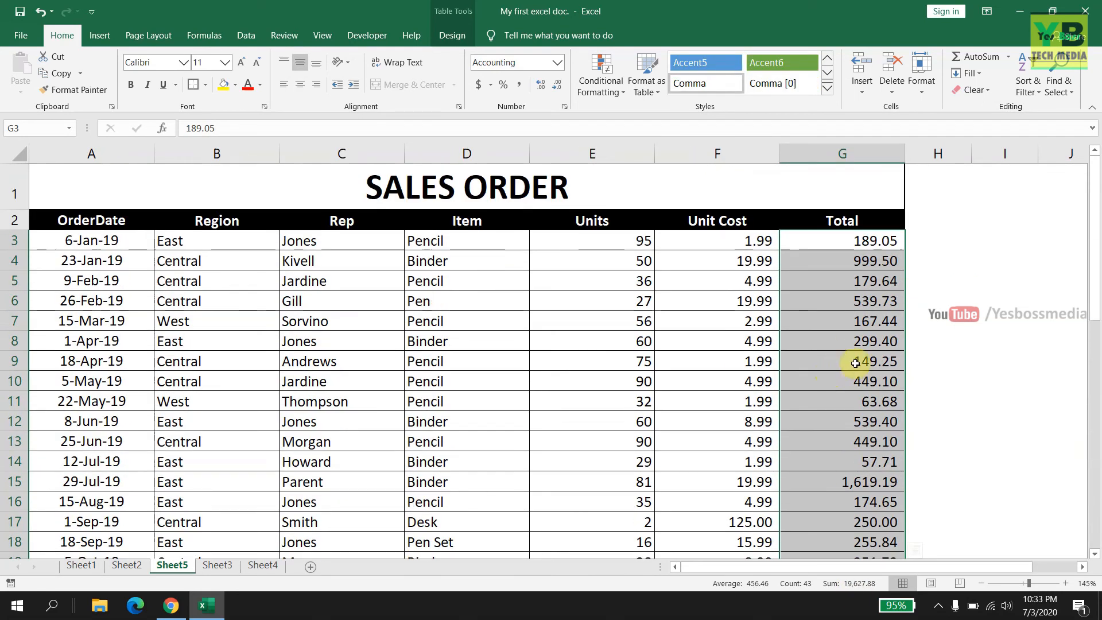
pyautogui.click(622, 89)
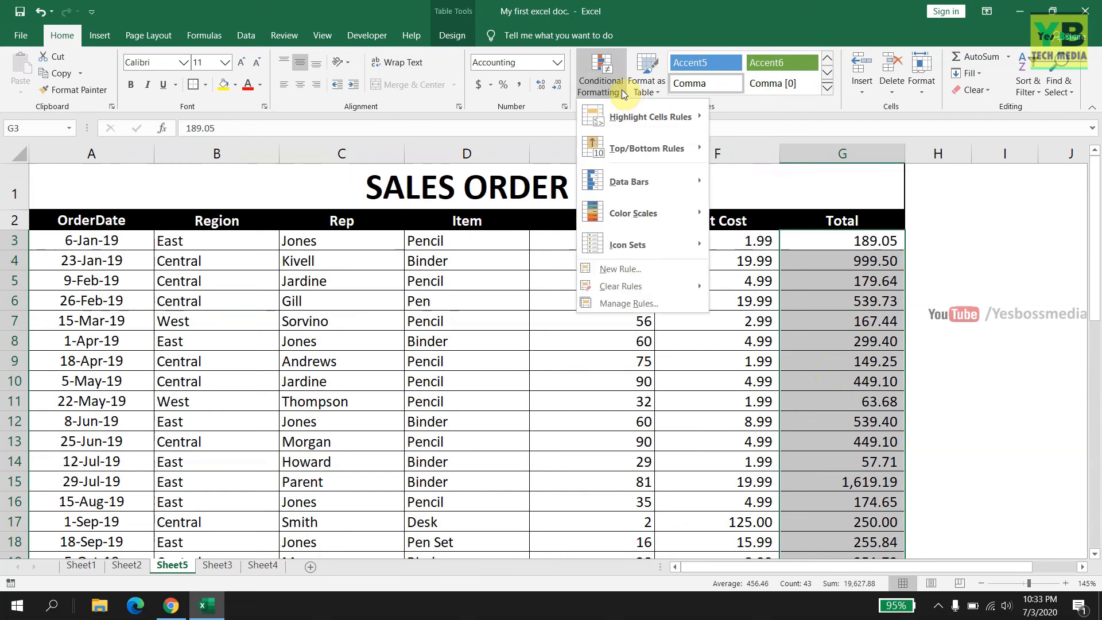
pyautogui.moveTo(634, 111)
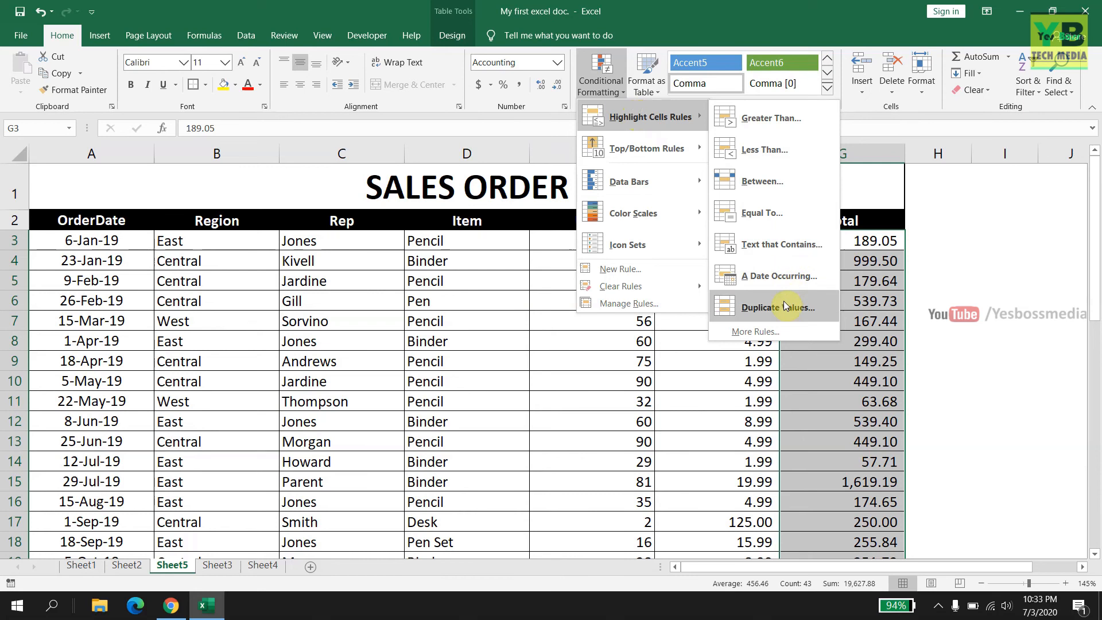
pyautogui.click(762, 122)
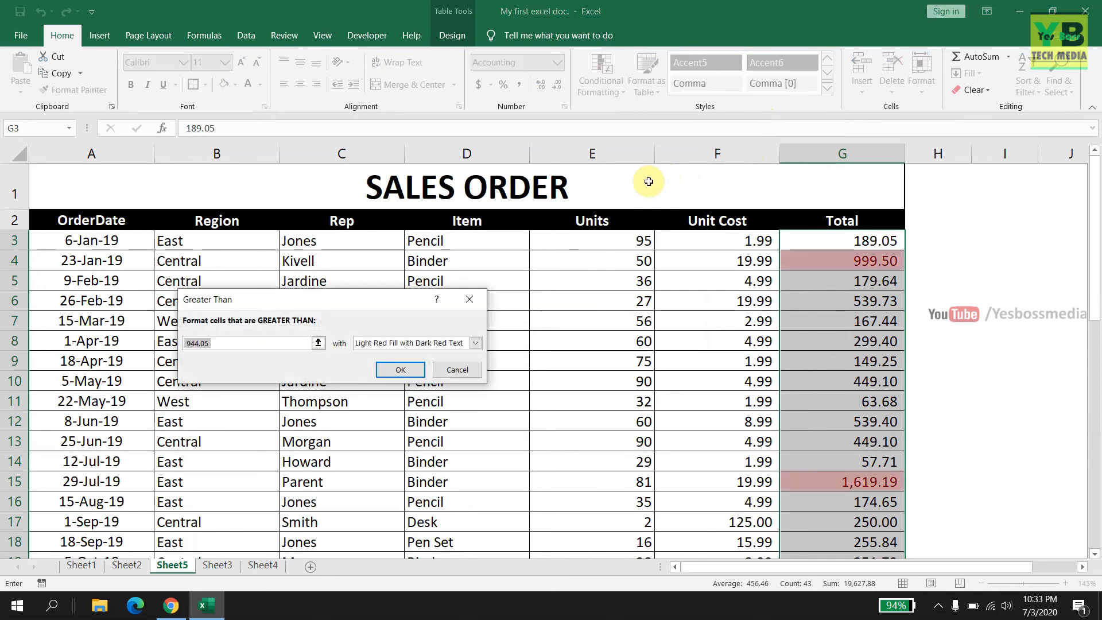
pyautogui.moveTo(353, 304); pyautogui.dragTo(459, 169)
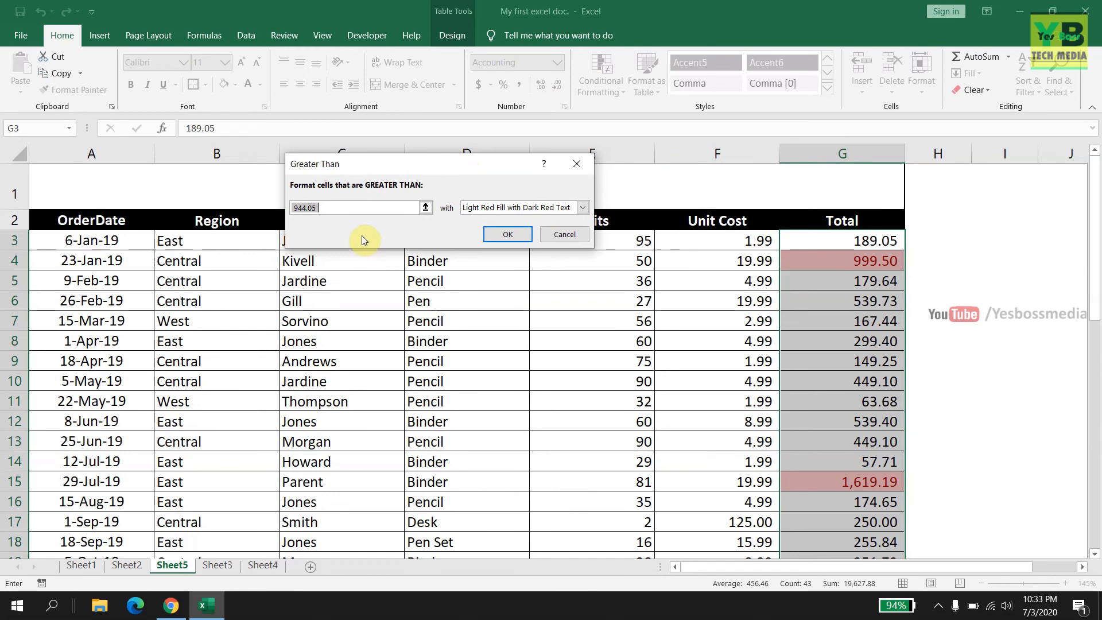
pyautogui.click(346, 208)
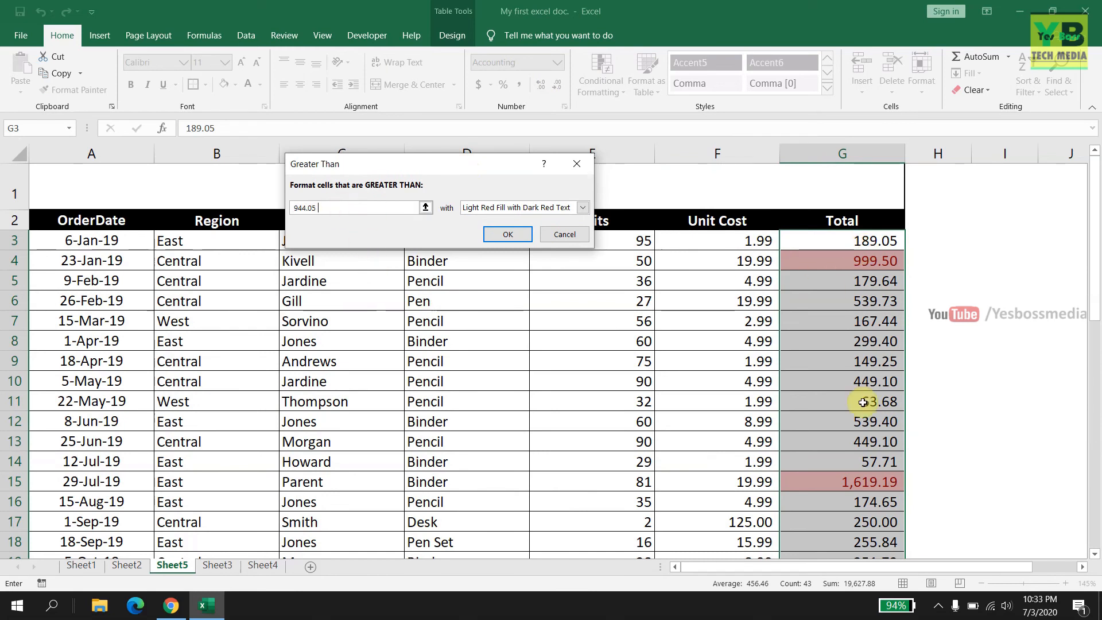
pyautogui.doubleClick(339, 207)
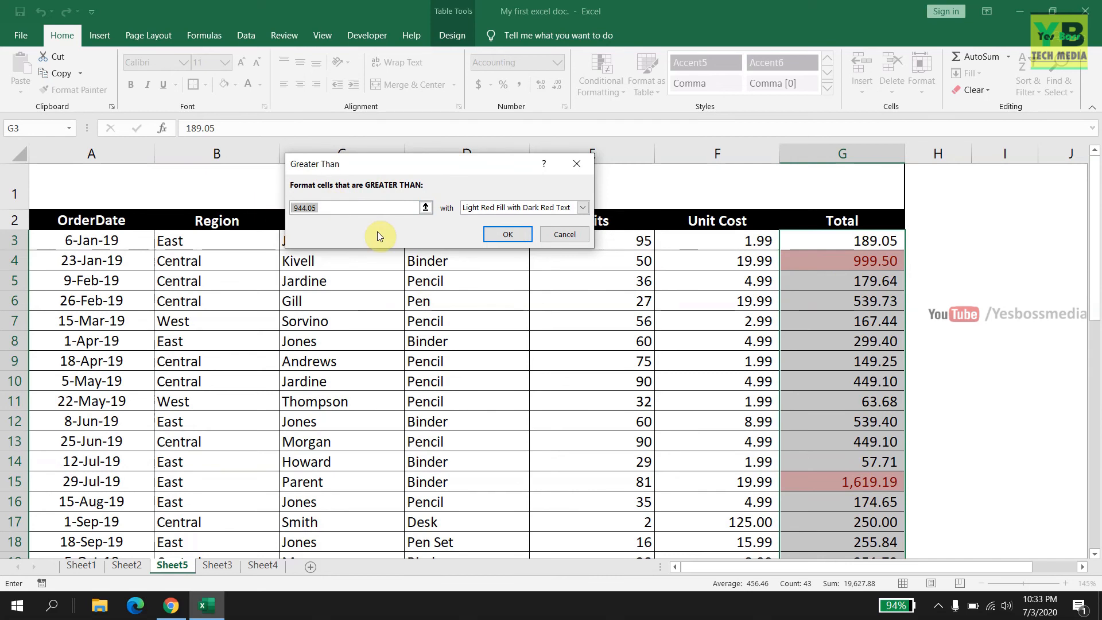
pyautogui.write('5')
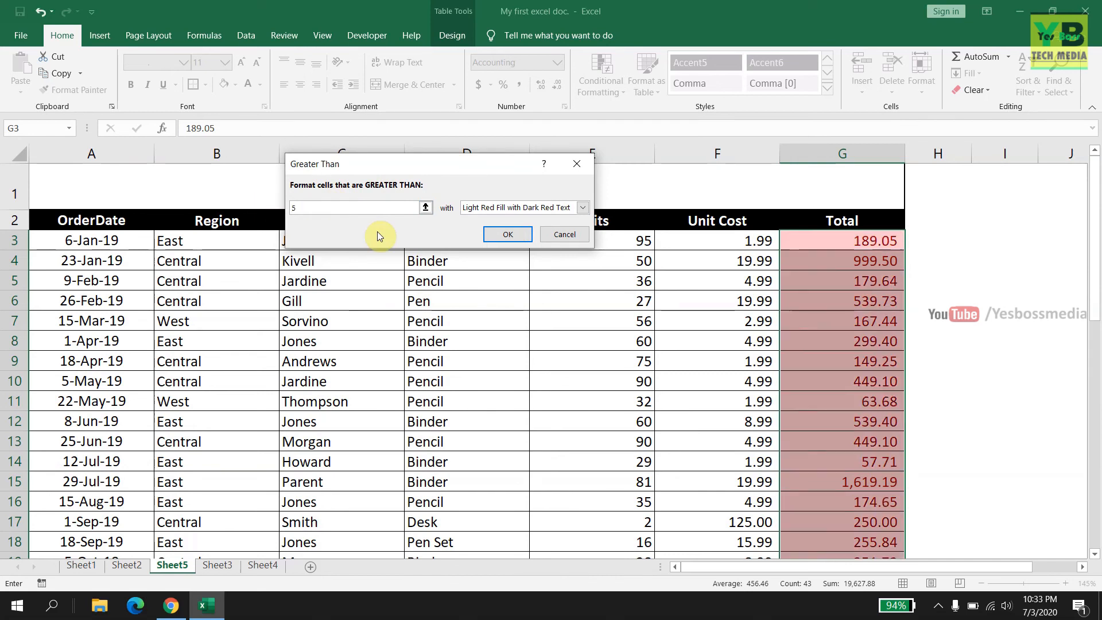
pyautogui.write('00')
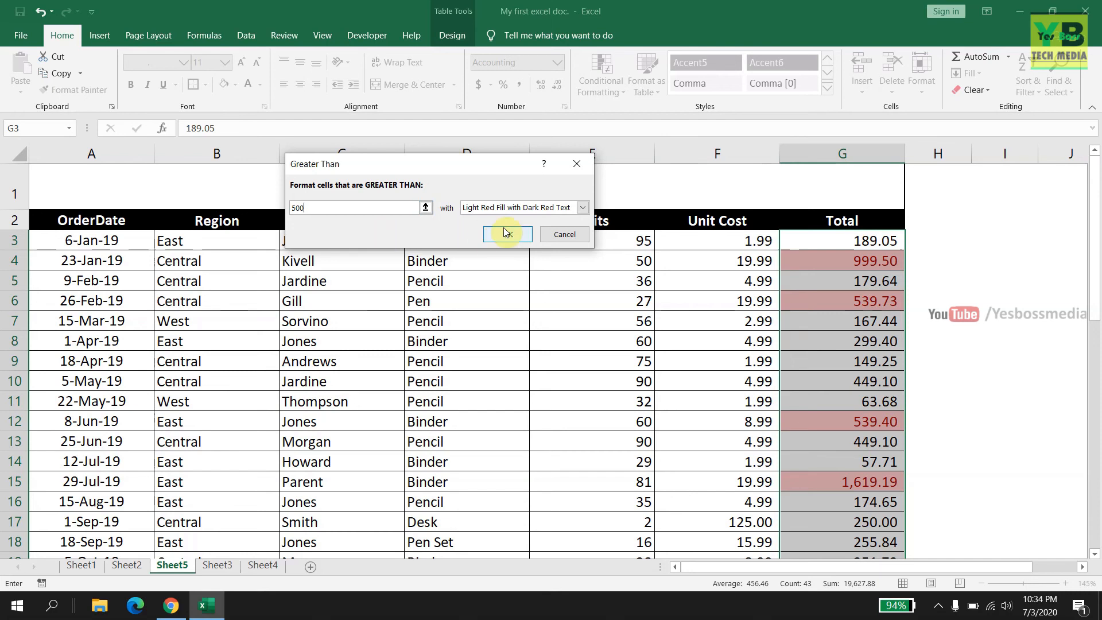
# Step: Choose Yellow Fill with Dark Yellow Text for the Greater Than rule and apply it to the Total values
pyautogui.click(582, 208)
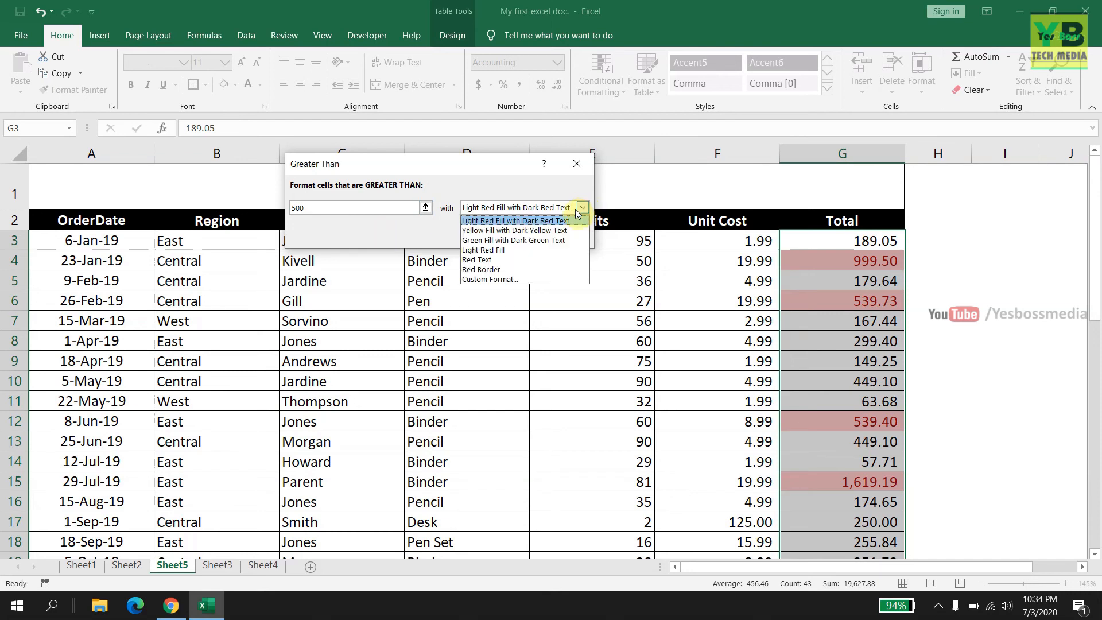
pyautogui.click(545, 230)
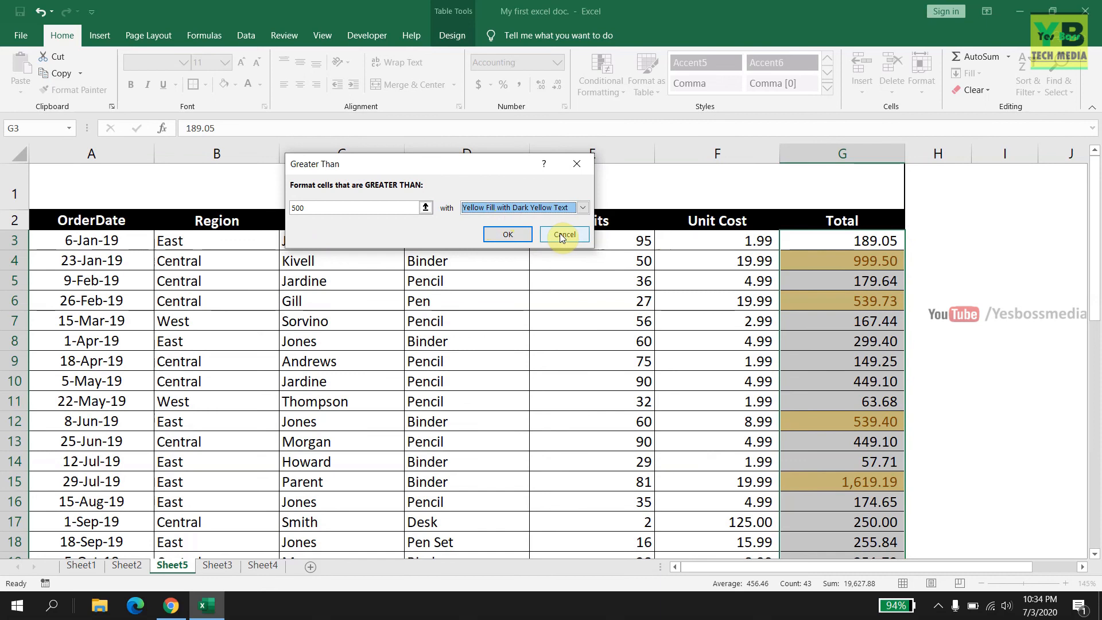
pyautogui.click(508, 234)
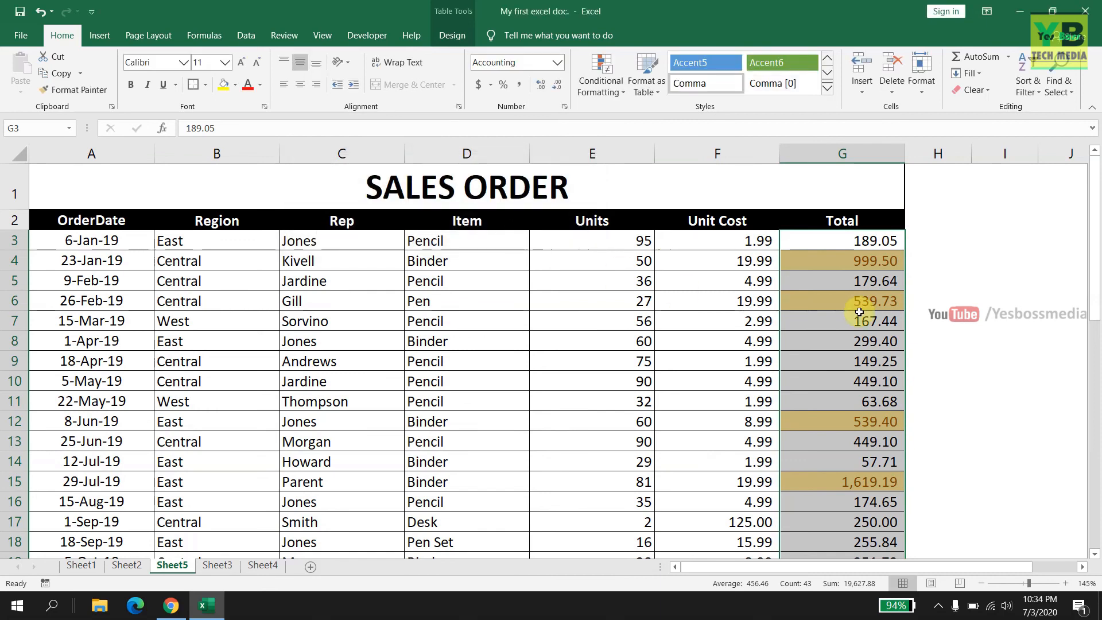
# Step: Deselect the Total column and examine which Total values are highlighted from the first to the last record
pyautogui.click(970, 326)
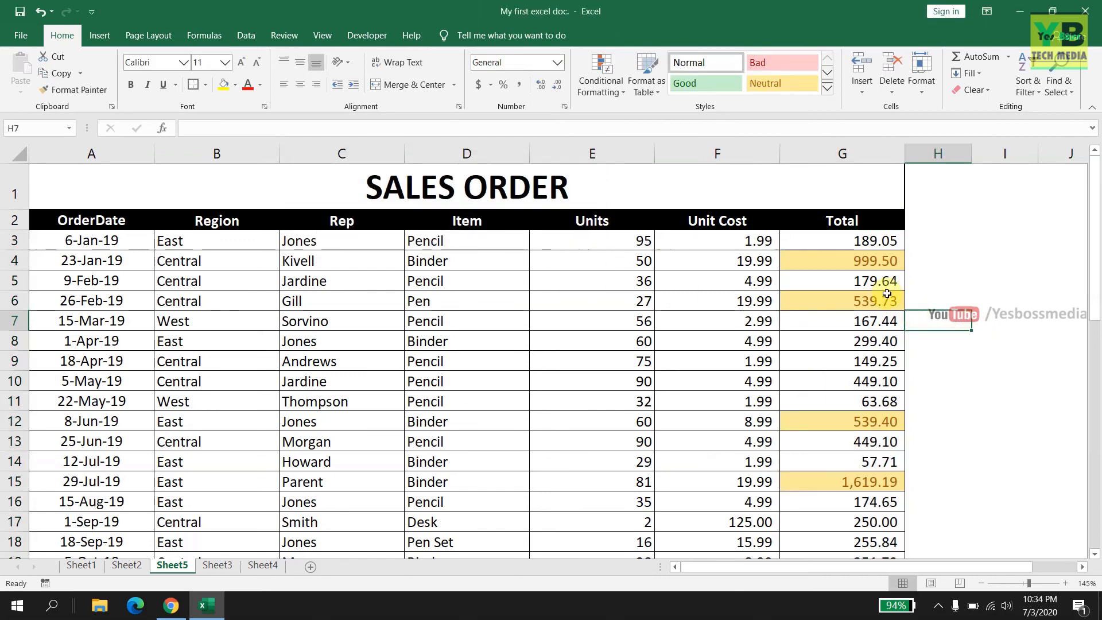
pyautogui.scroll(-5, 887, 294)
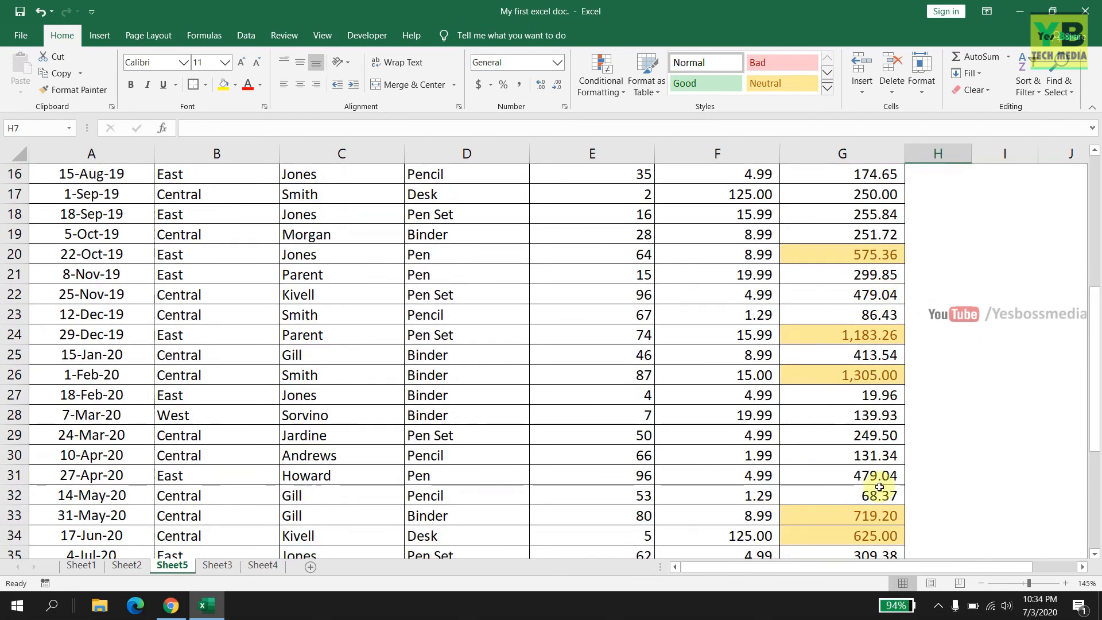
pyautogui.scroll(-2, 870, 527)
pyautogui.scroll(-2, 869, 527)
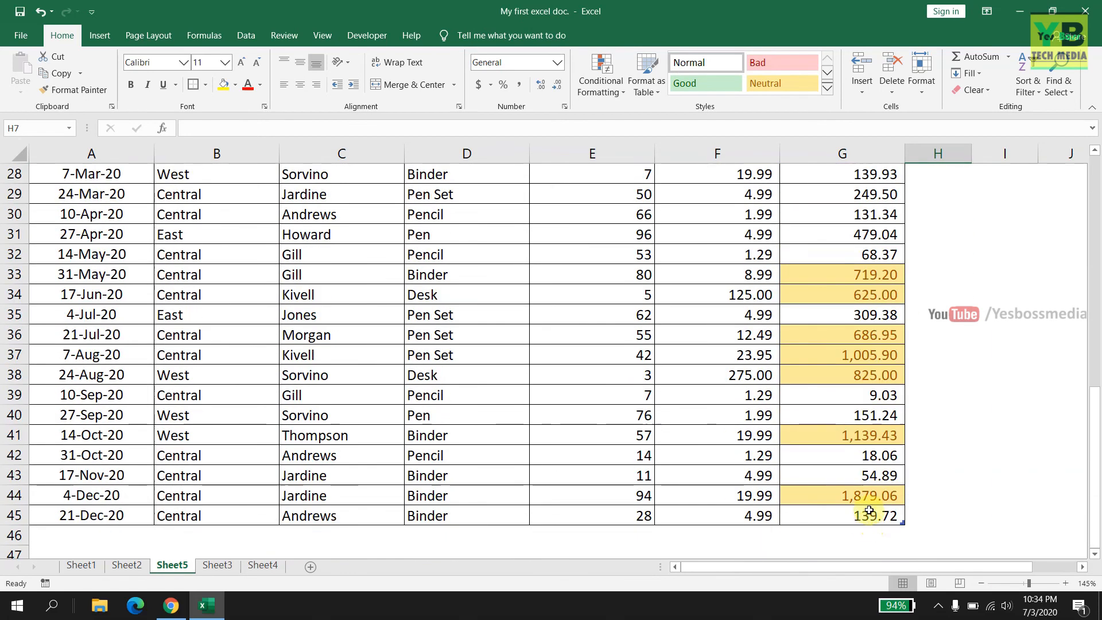
pyautogui.scroll(6, 870, 516)
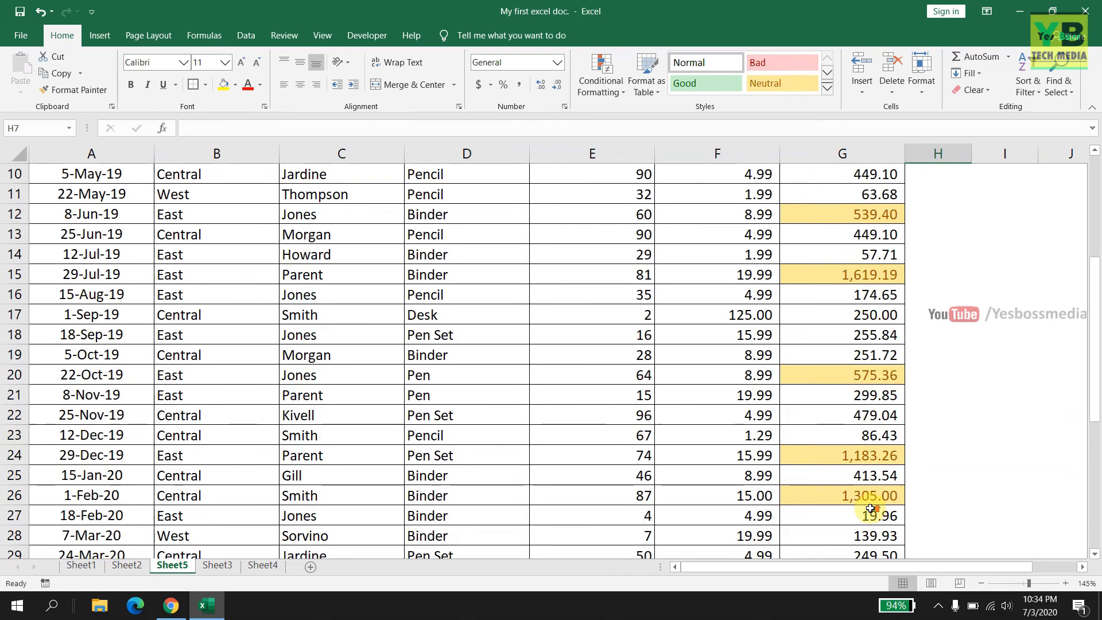
pyautogui.scroll(3, 869, 508)
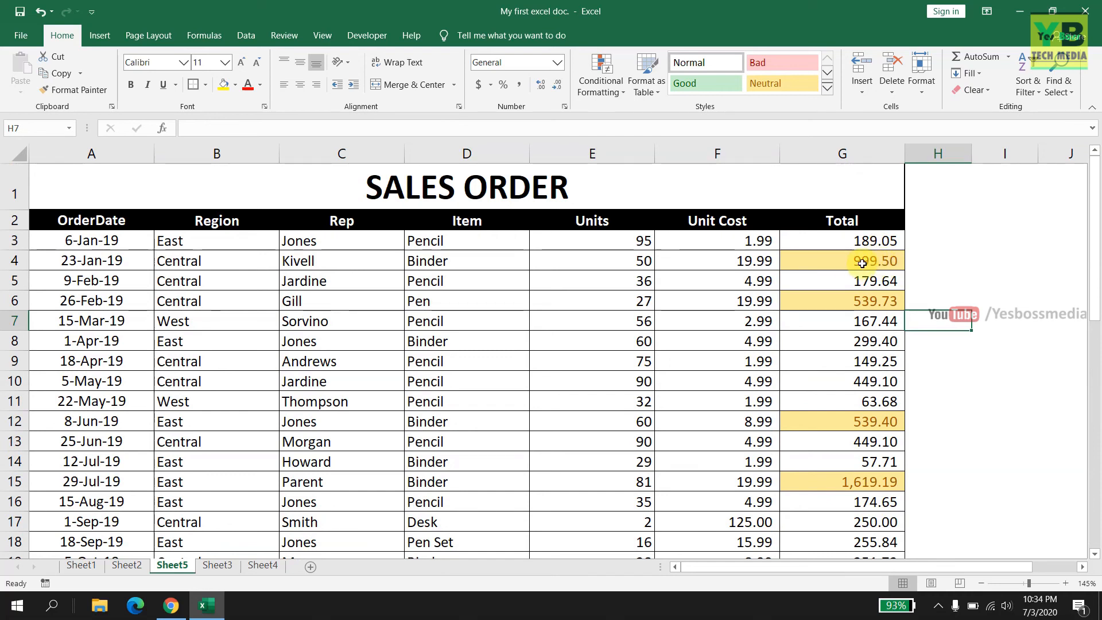
# Step: Select the Total values in G3:G45 and clear the conditional formatting rules from the selected cells
pyautogui.moveTo(861, 240); pyautogui.dragTo(871, 516)
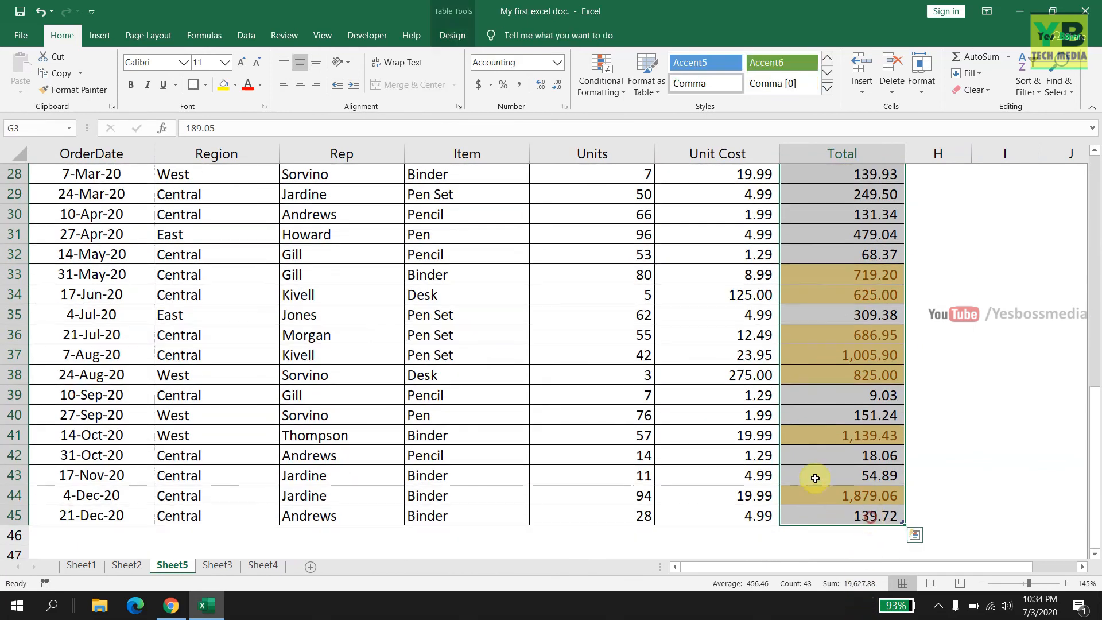
pyautogui.click(620, 93)
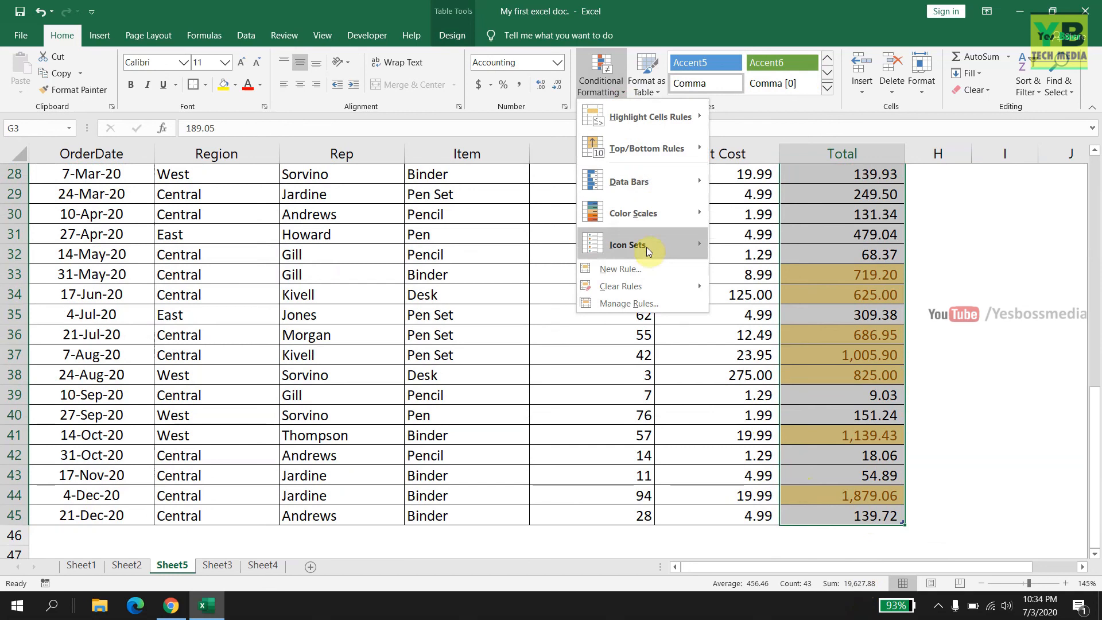
pyautogui.moveTo(649, 288)
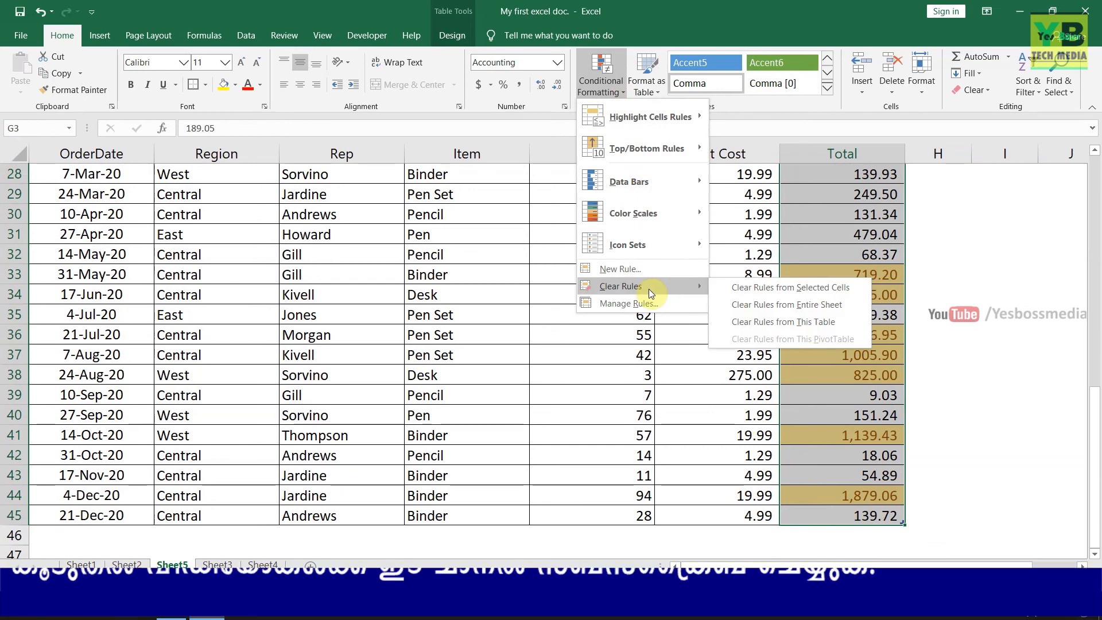
pyautogui.click(653, 290)
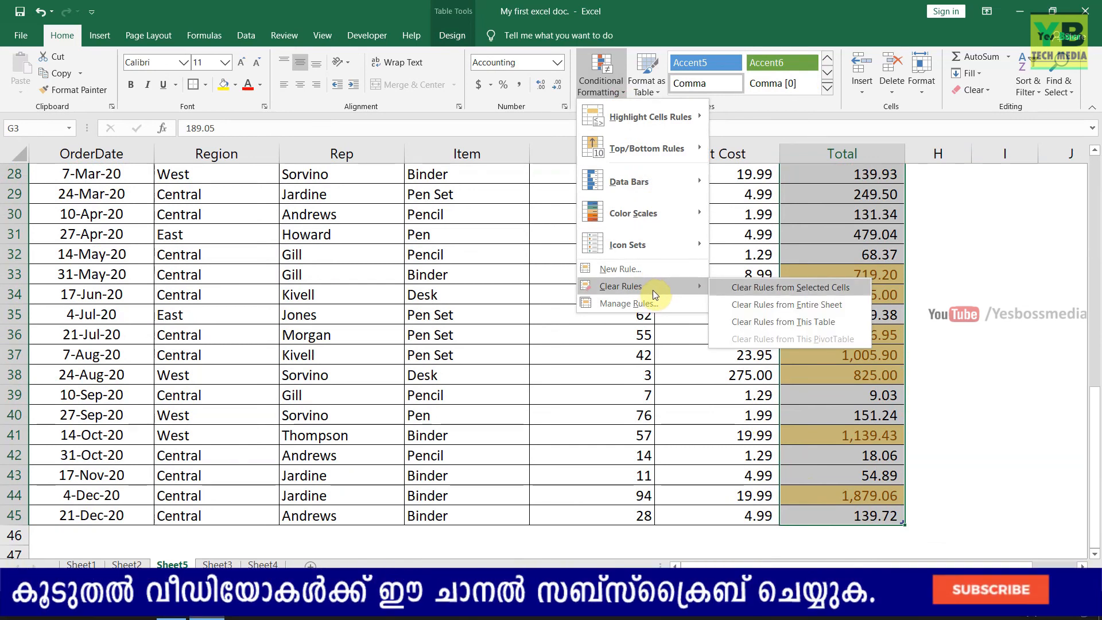
pyautogui.click(779, 291)
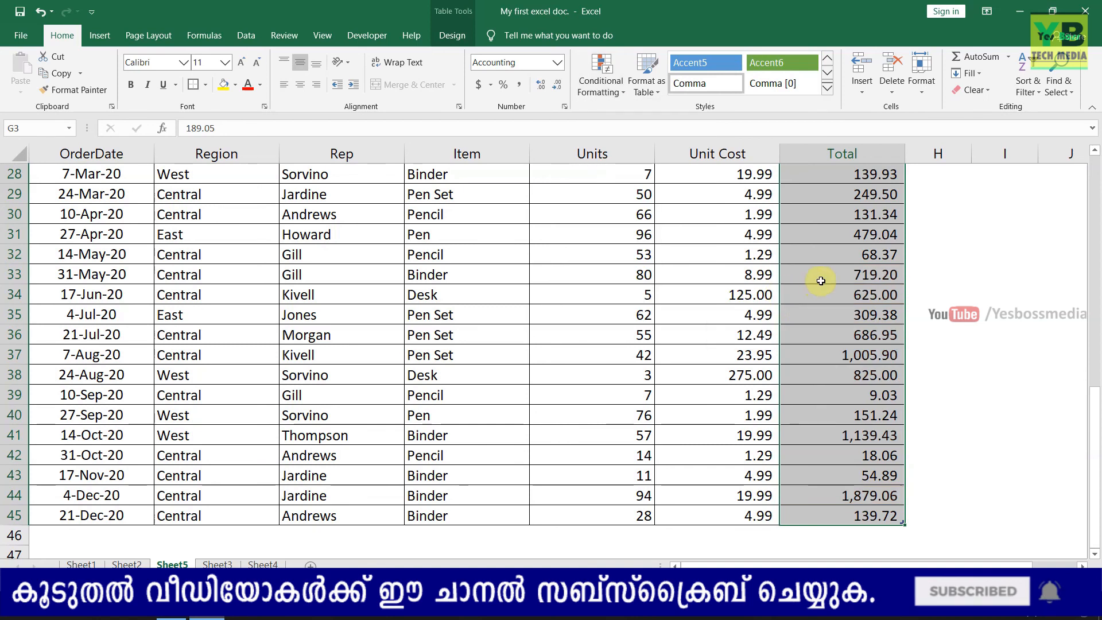
# Step: Set up a Between highlight rule for the selected Total values with limits 100 and 300
pyautogui.click(600, 85)
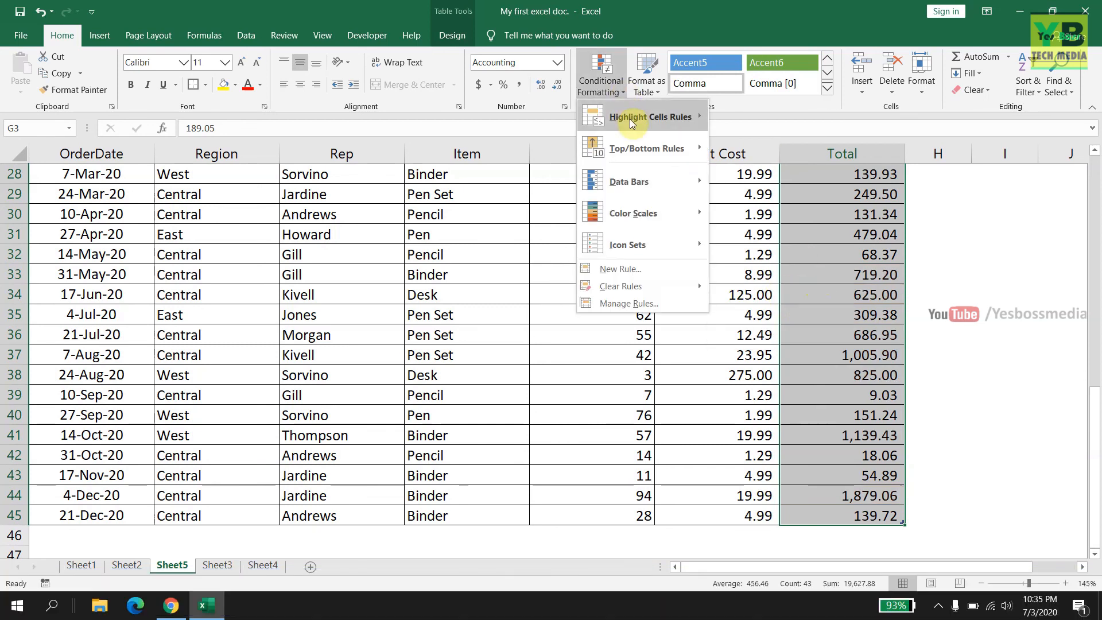
pyautogui.moveTo(631, 123)
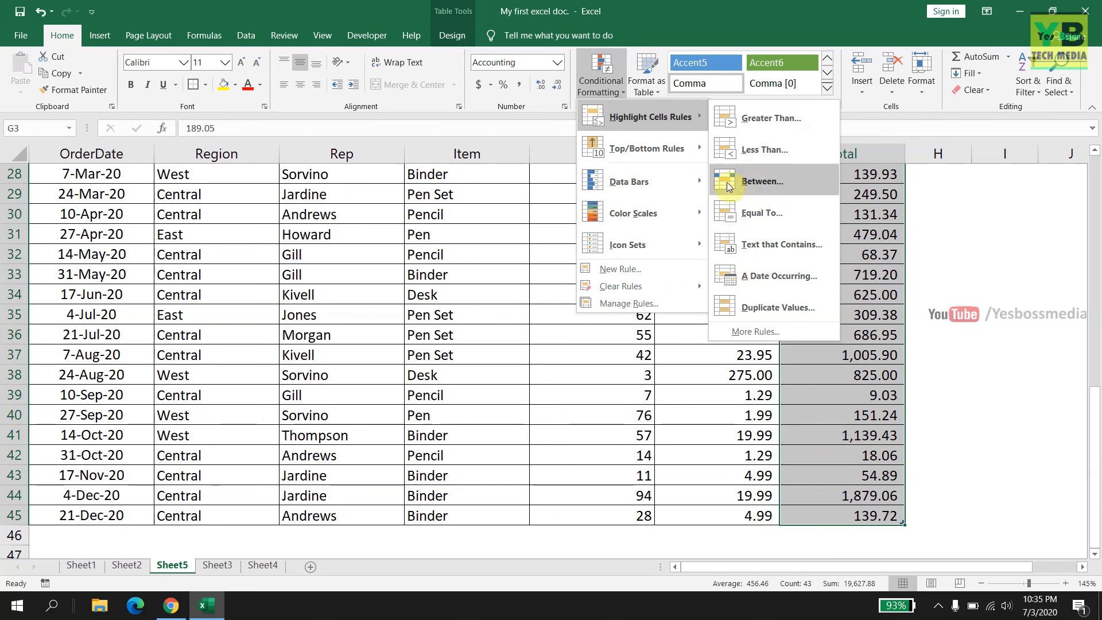
pyautogui.click(778, 189)
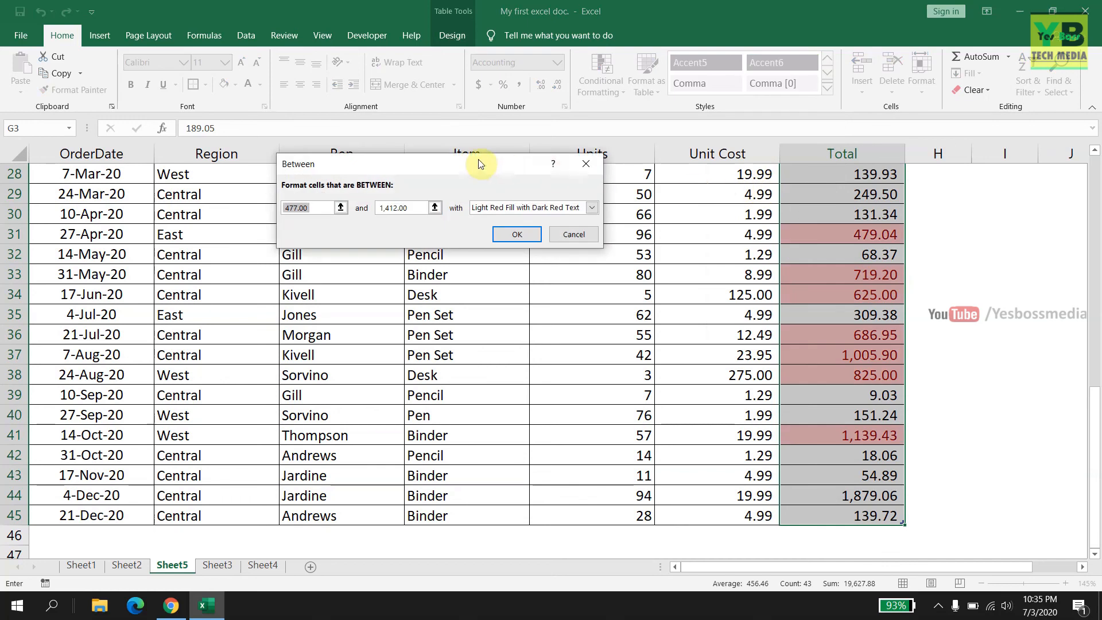
pyautogui.moveTo(437, 167); pyautogui.dragTo(415, 237)
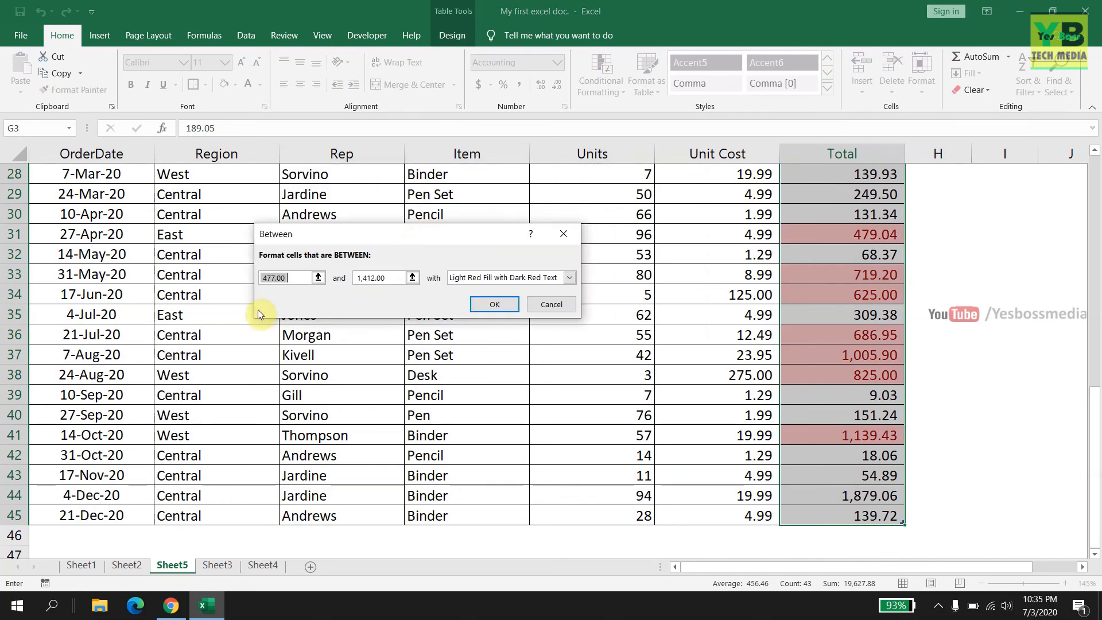
pyautogui.click(292, 276)
pyautogui.moveTo(297, 280); pyautogui.dragTo(180, 279)
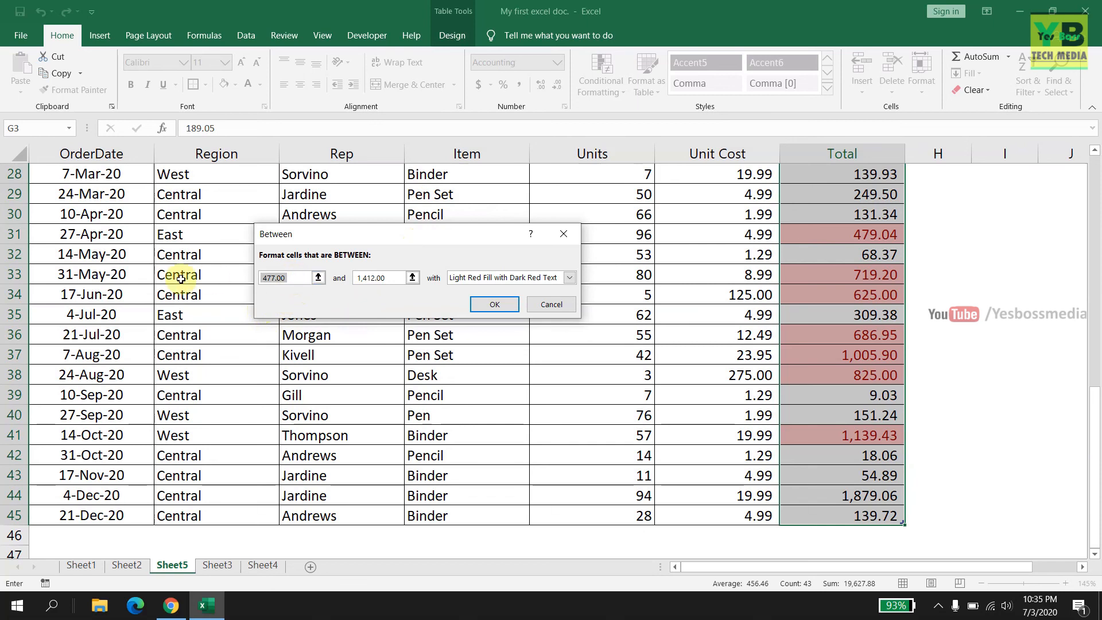
pyautogui.write('199')
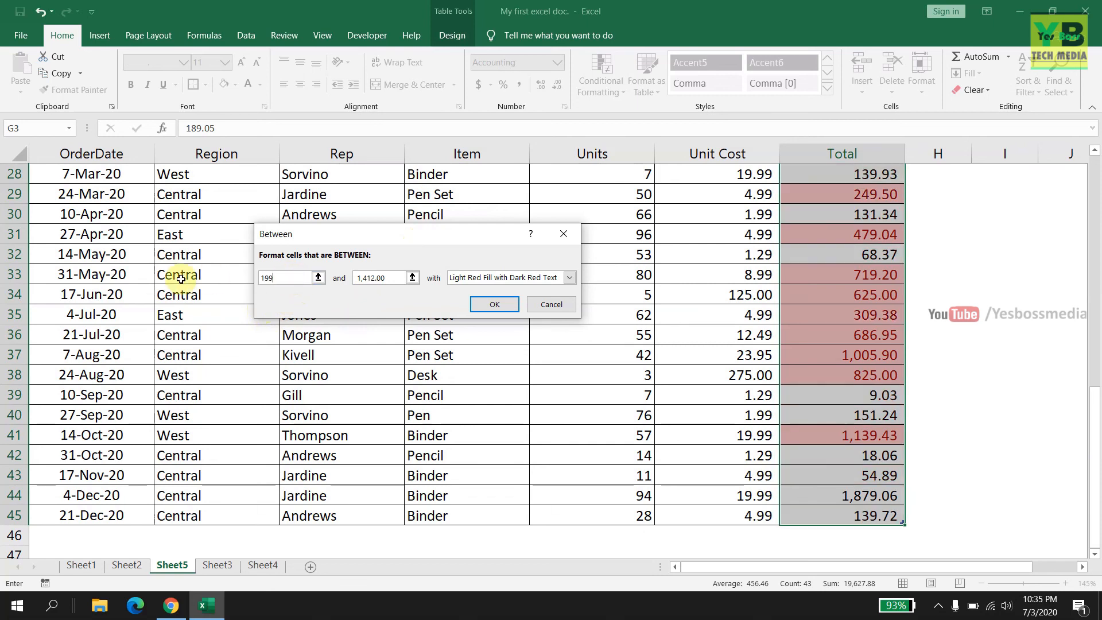
pyautogui.press('BackSpace')
pyautogui.press('BackSpace')
pyautogui.write('00')
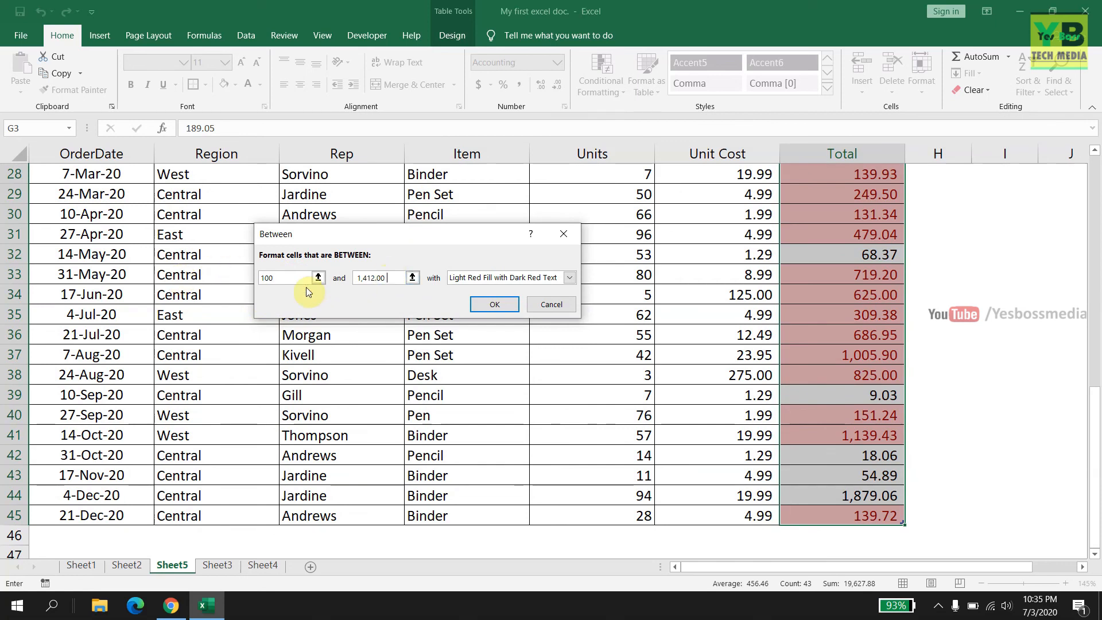
pyautogui.moveTo(384, 277); pyautogui.dragTo(331, 280)
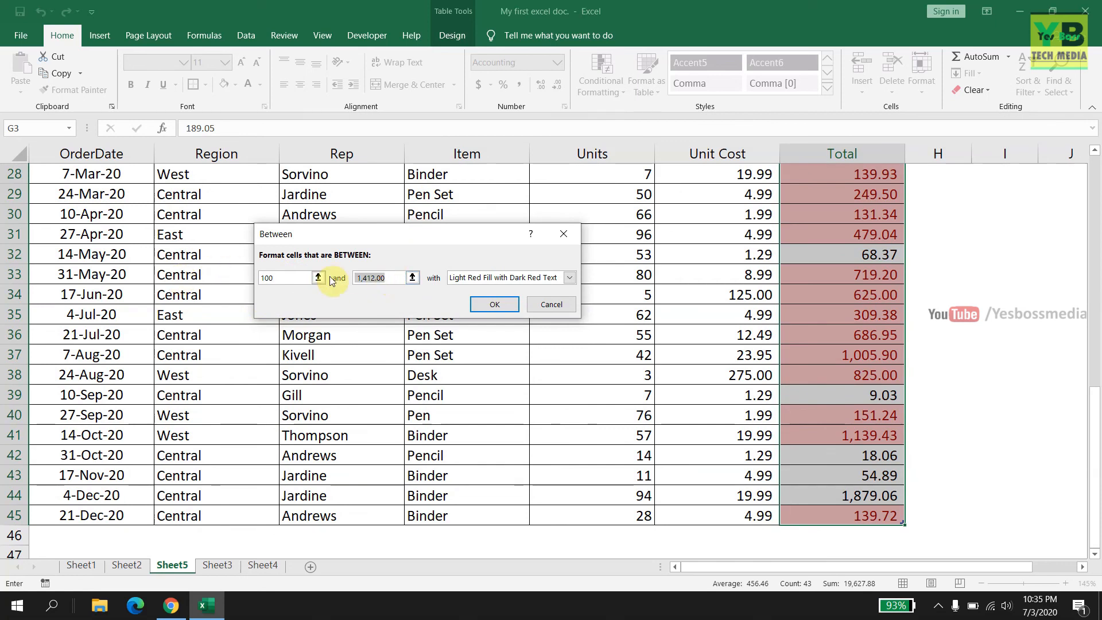
pyautogui.write('300')
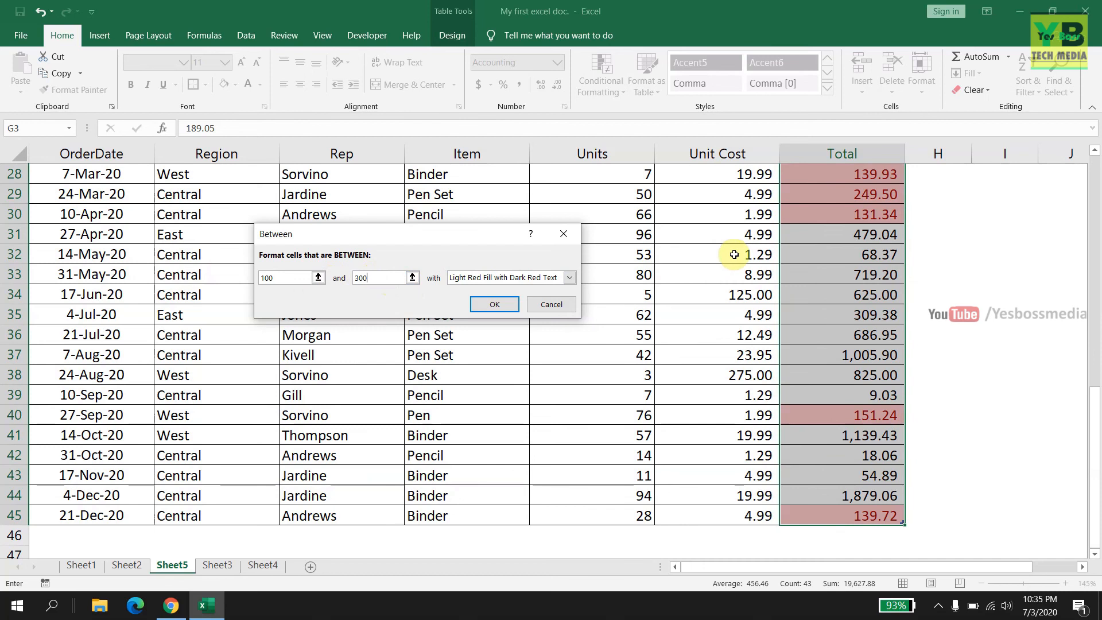
# Step: Choose Green Fill with Dark Green Text for the Between rule and apply it to the Total values
pyautogui.scroll(9, 870, 321)
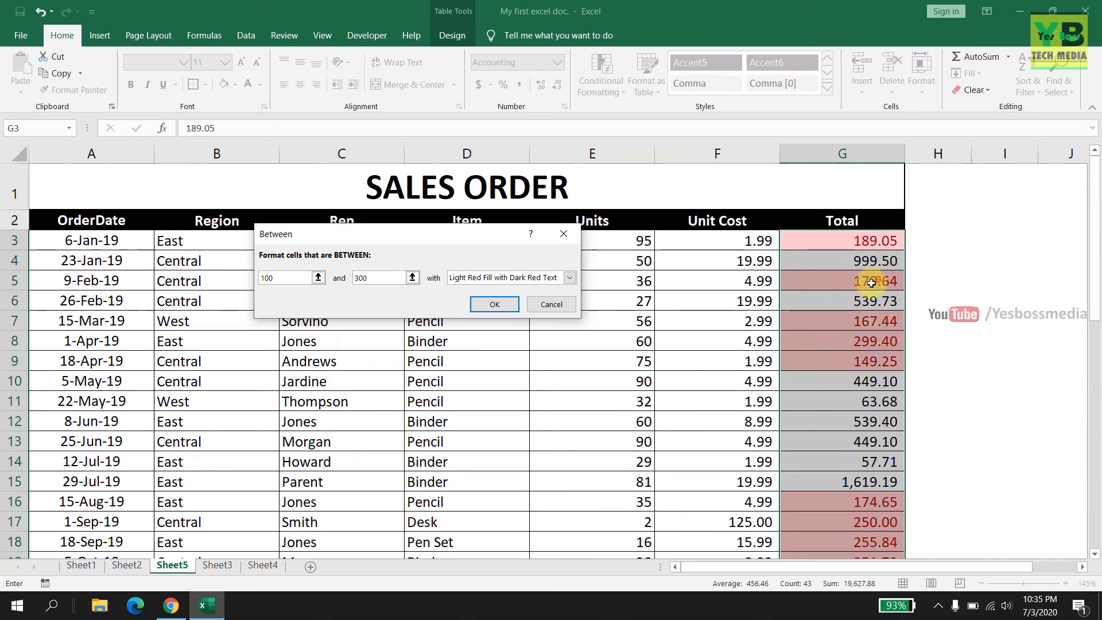
pyautogui.scroll(-6, 870, 319)
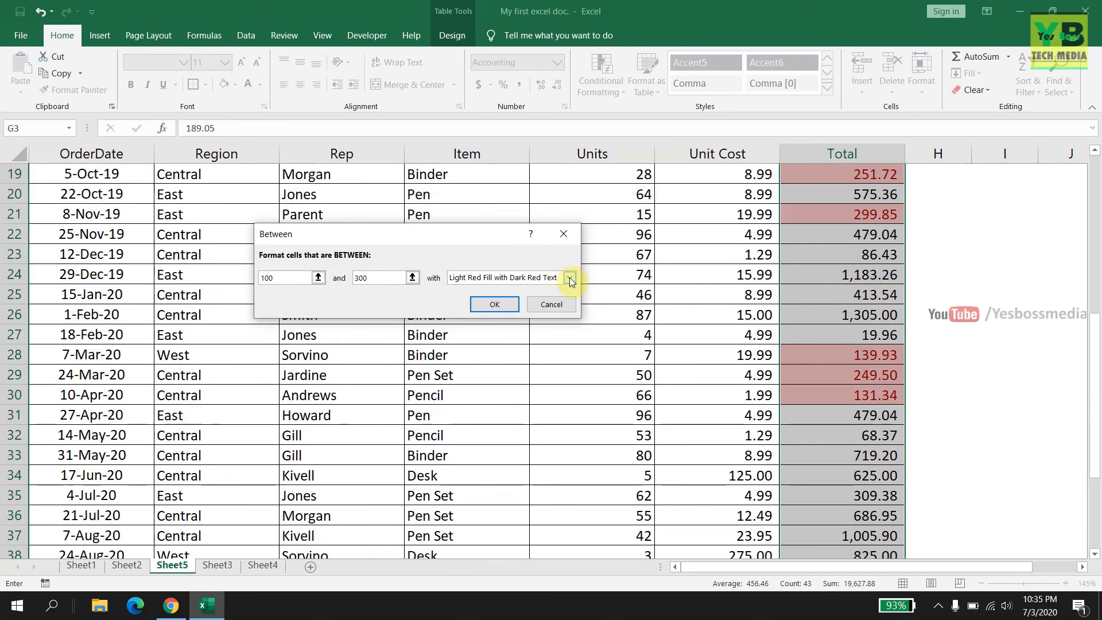
pyautogui.click(570, 278)
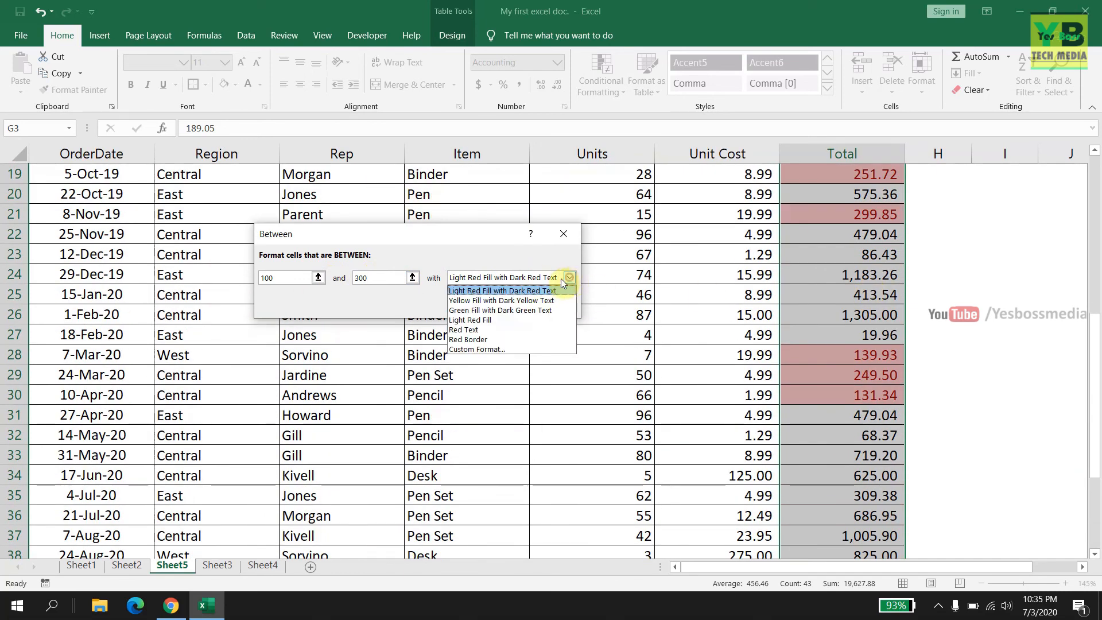
pyautogui.click(501, 311)
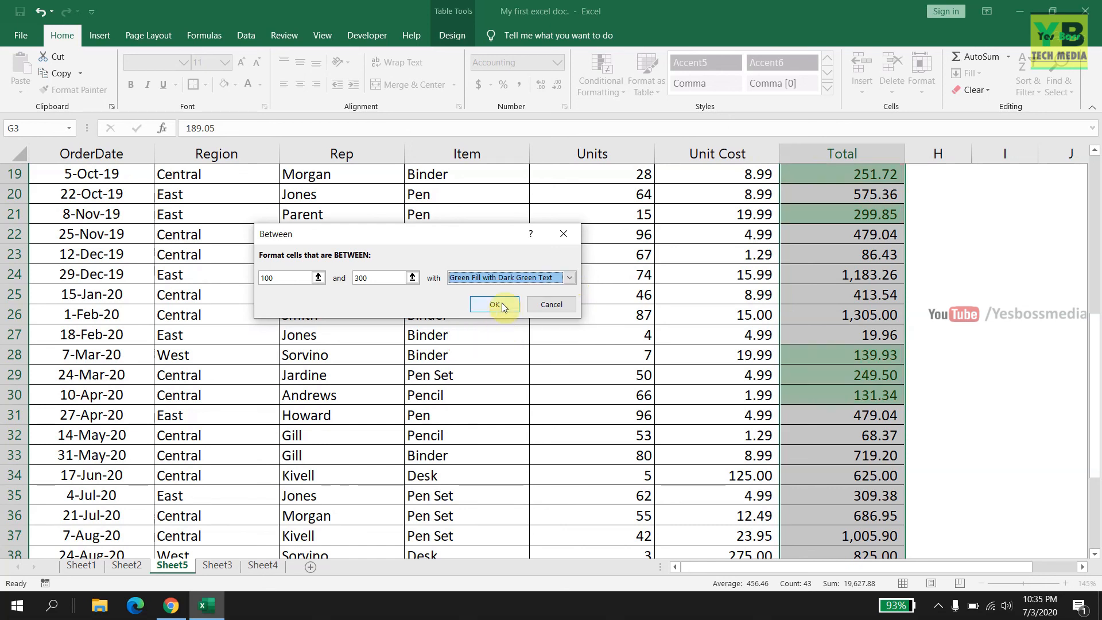
pyautogui.click(499, 303)
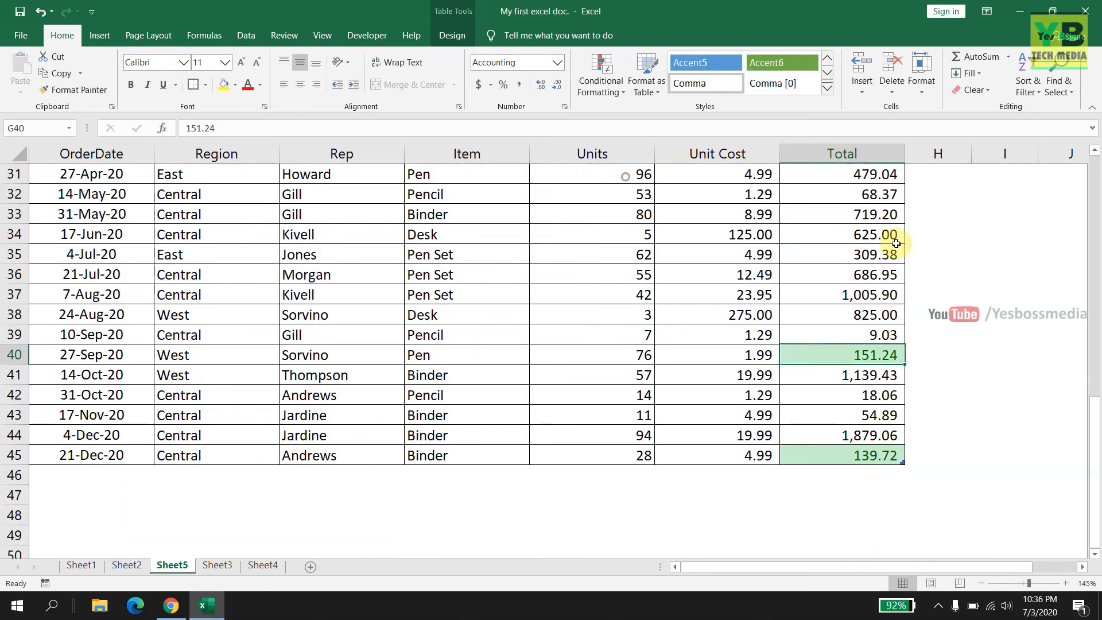
# Step: Review the highlighted Total values and clear their conditional formatting rule
pyautogui.scroll(6, 971, 234)
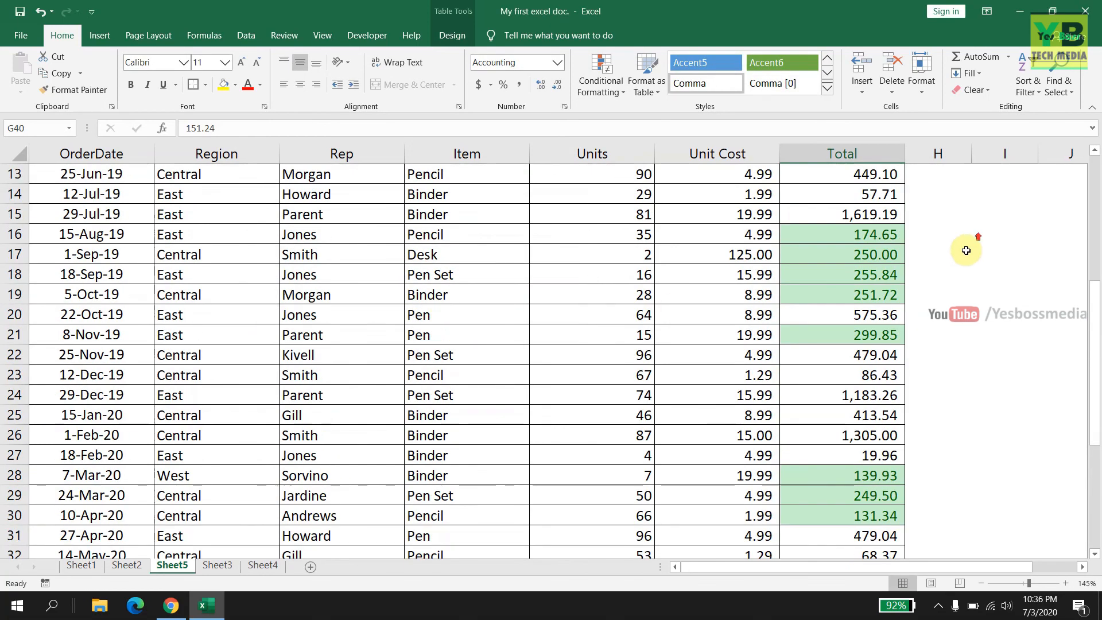
pyautogui.scroll(4, 965, 251)
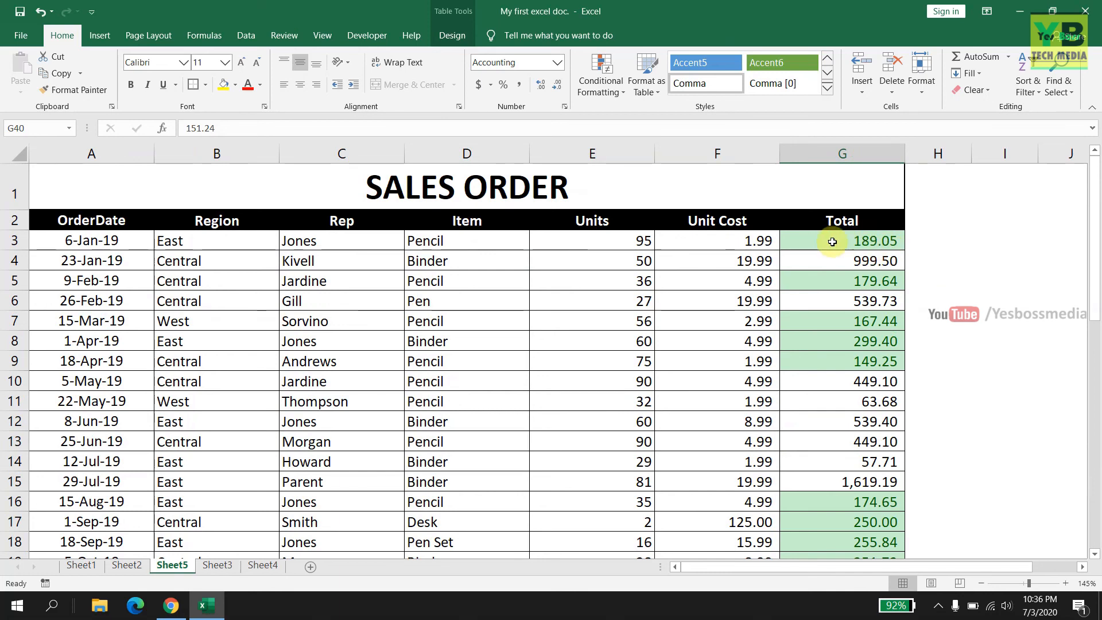
pyautogui.scroll(-1, 875, 255)
pyautogui.scroll(-3, 875, 254)
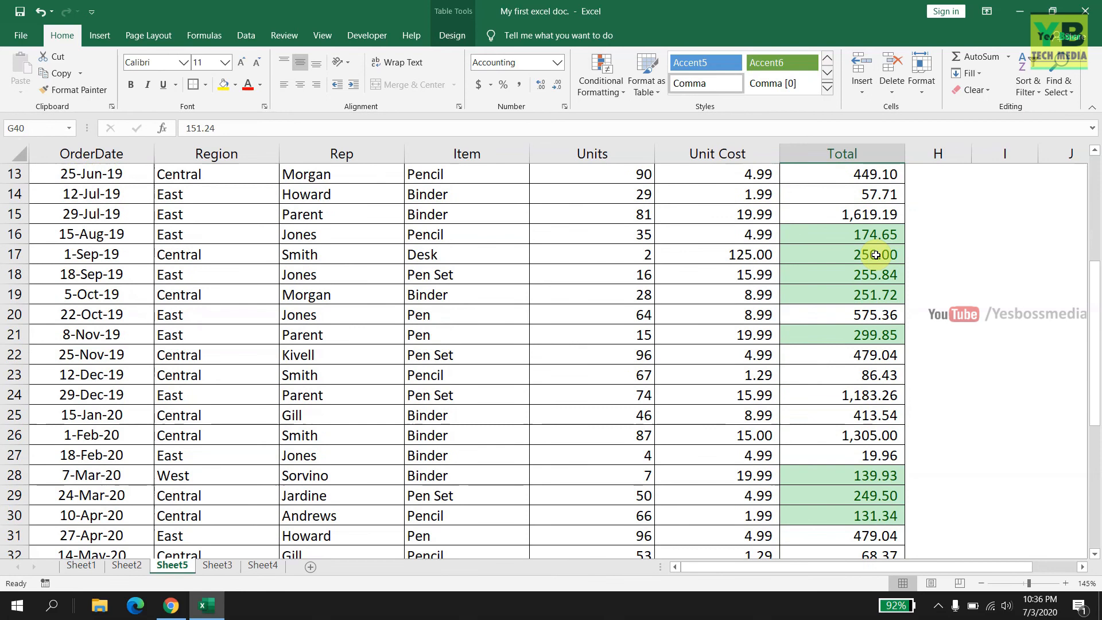
pyautogui.scroll(4, 875, 255)
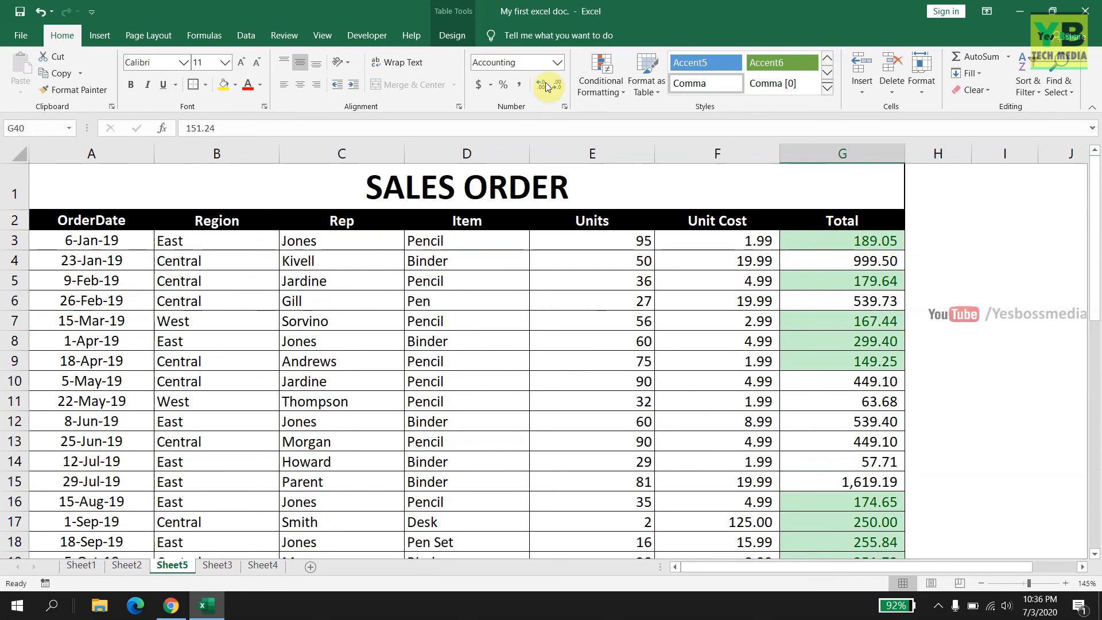
pyautogui.click(616, 88)
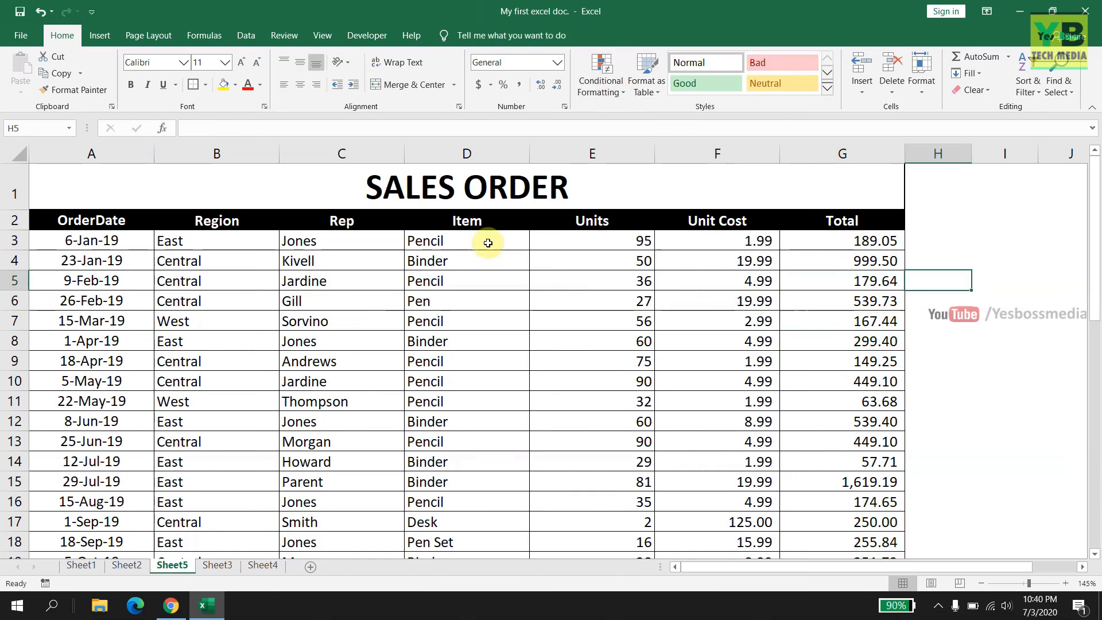
# Step: Add a Text that Contains rule to the Item cells D3:D18, highlighting Binder in Light Red Fill with Dark Red Text
pyautogui.moveTo(488, 242); pyautogui.dragTo(459, 545)
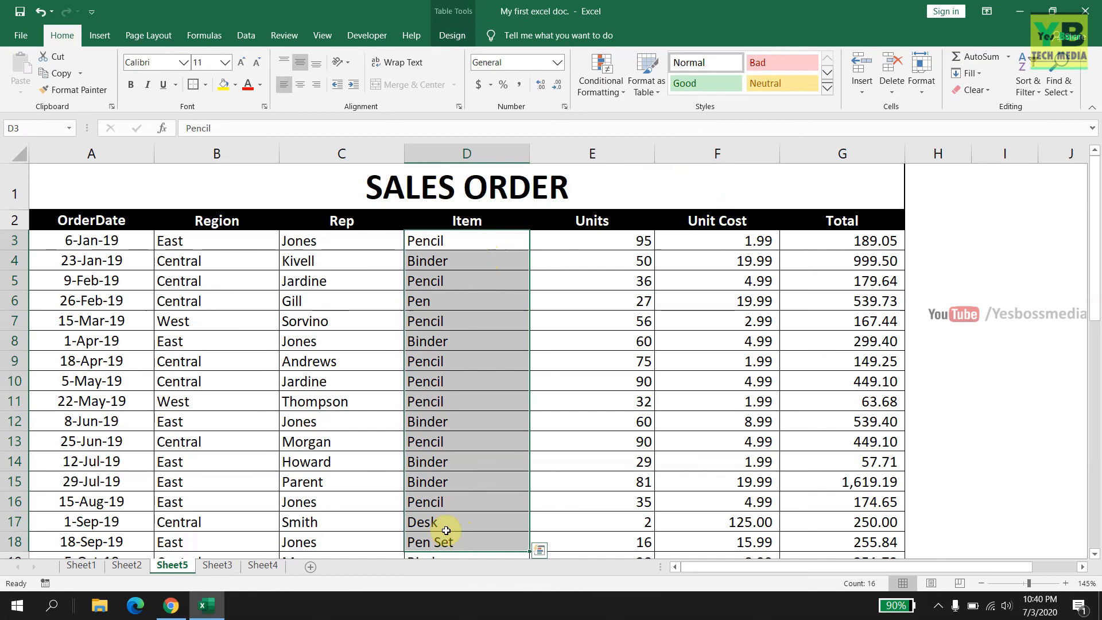
pyautogui.click(601, 83)
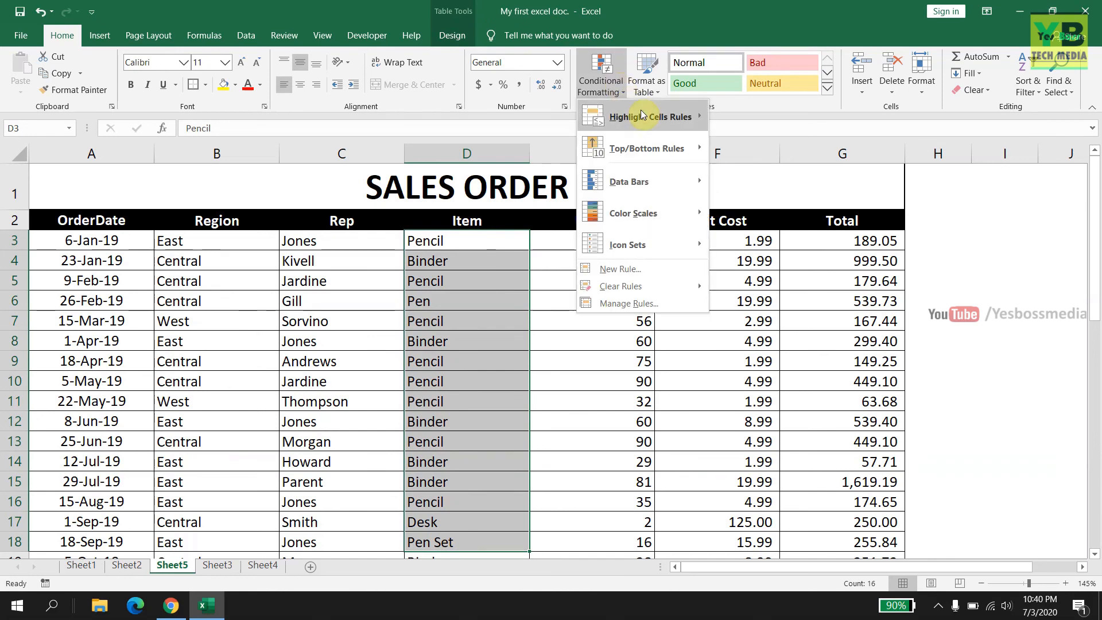
pyautogui.moveTo(666, 120)
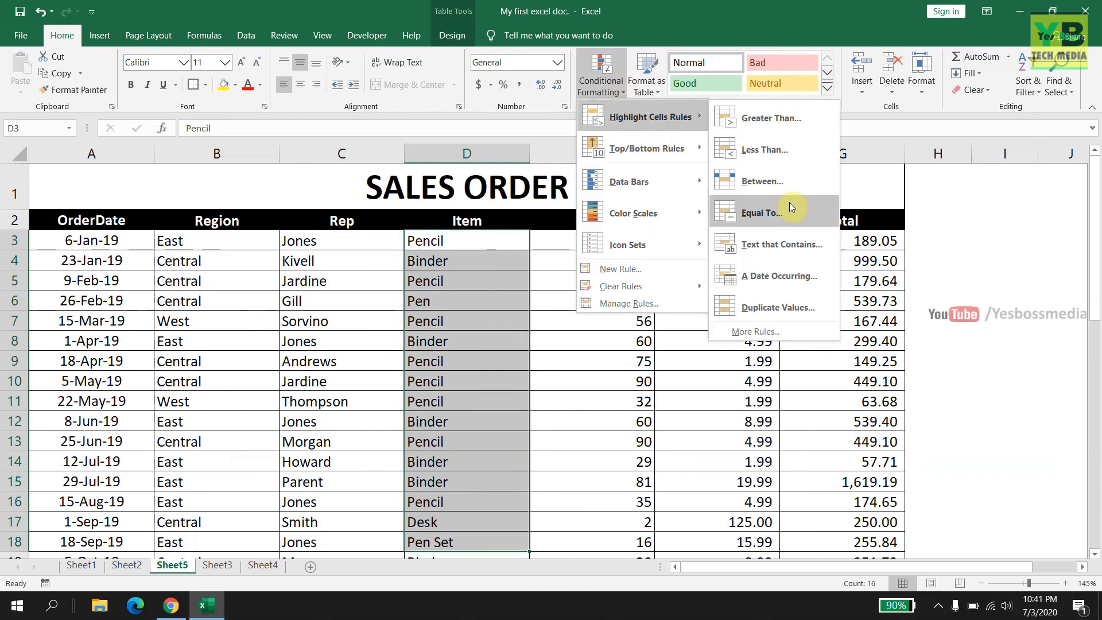
pyautogui.click(789, 247)
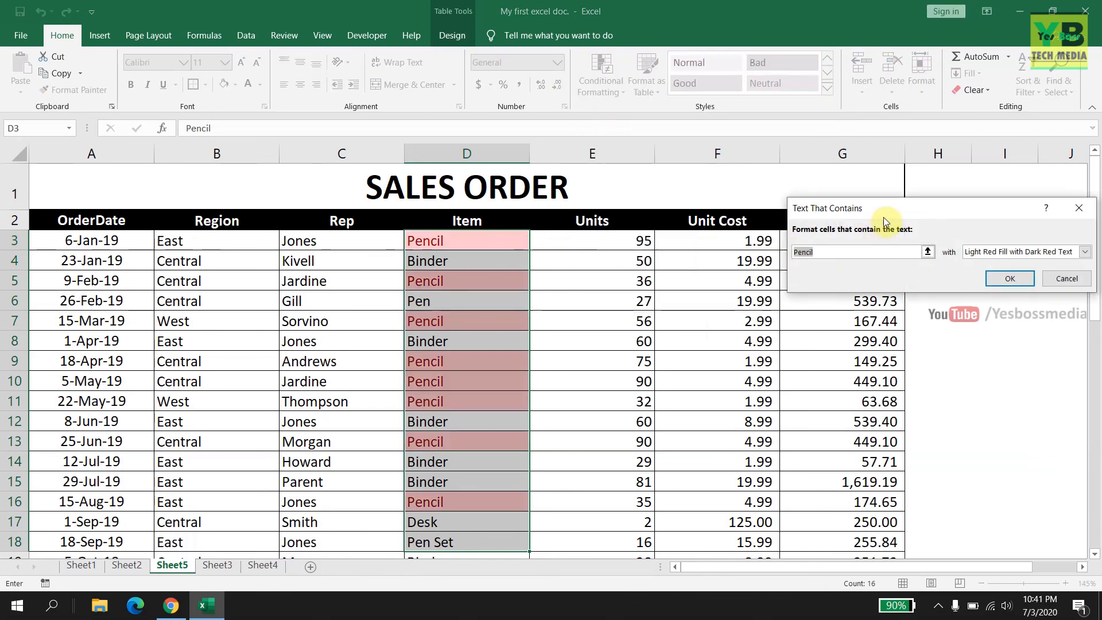
pyautogui.moveTo(896, 218); pyautogui.dragTo(810, 221)
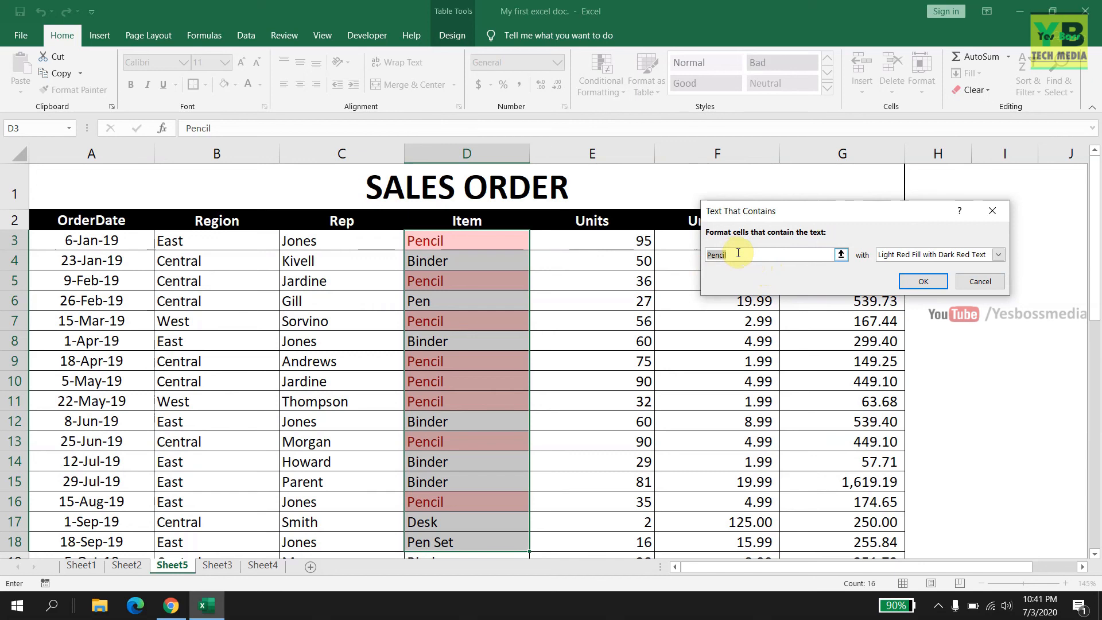
pyautogui.write('Binder')
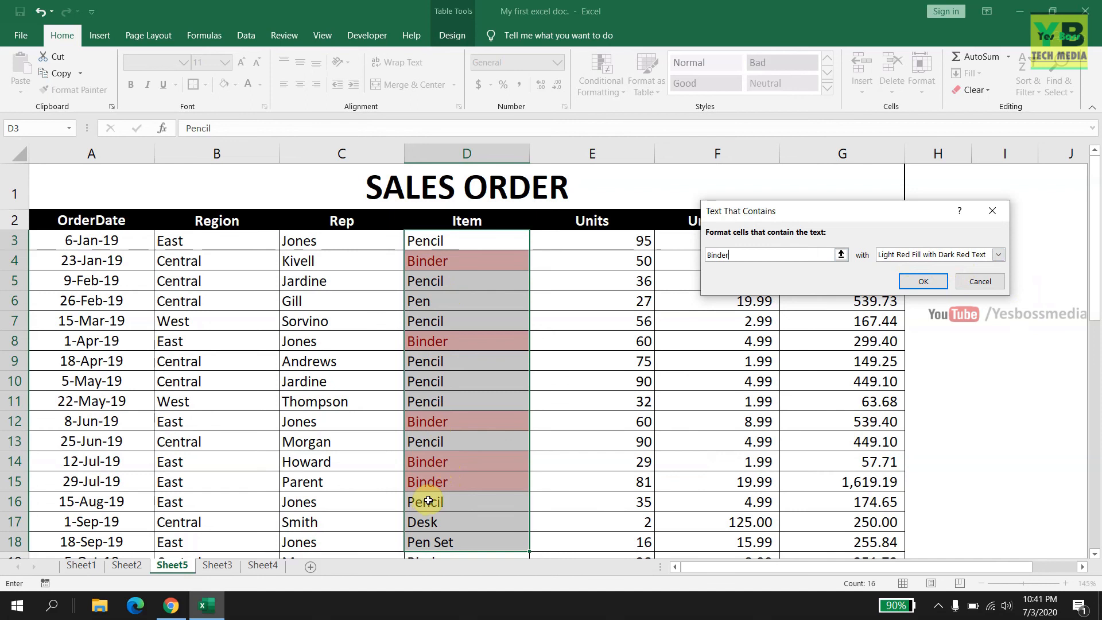
pyautogui.click(922, 281)
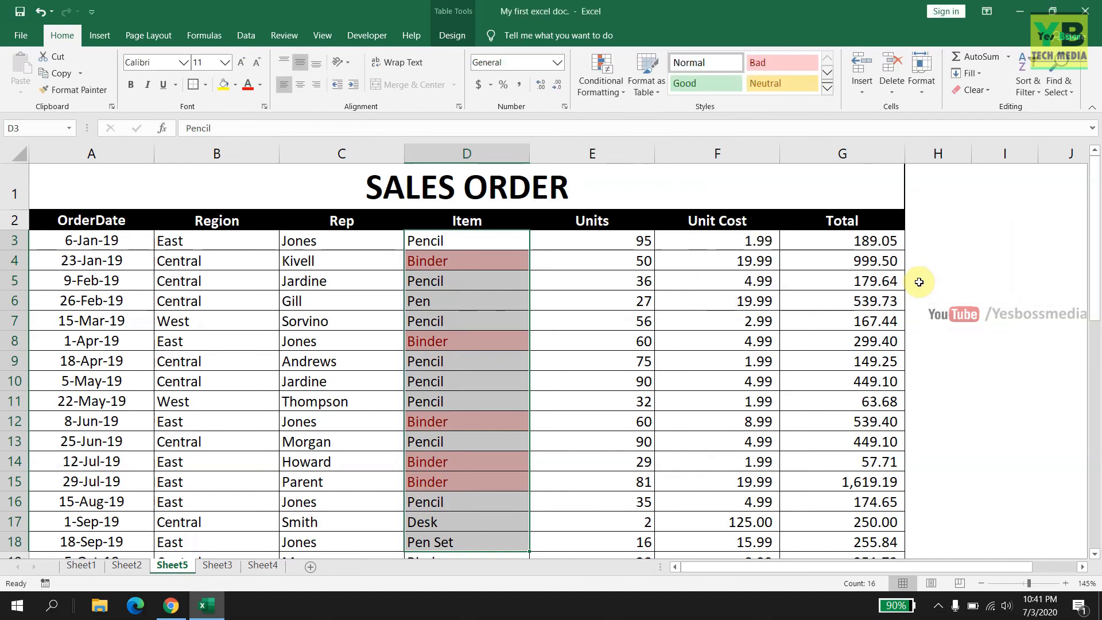
pyautogui.click(613, 92)
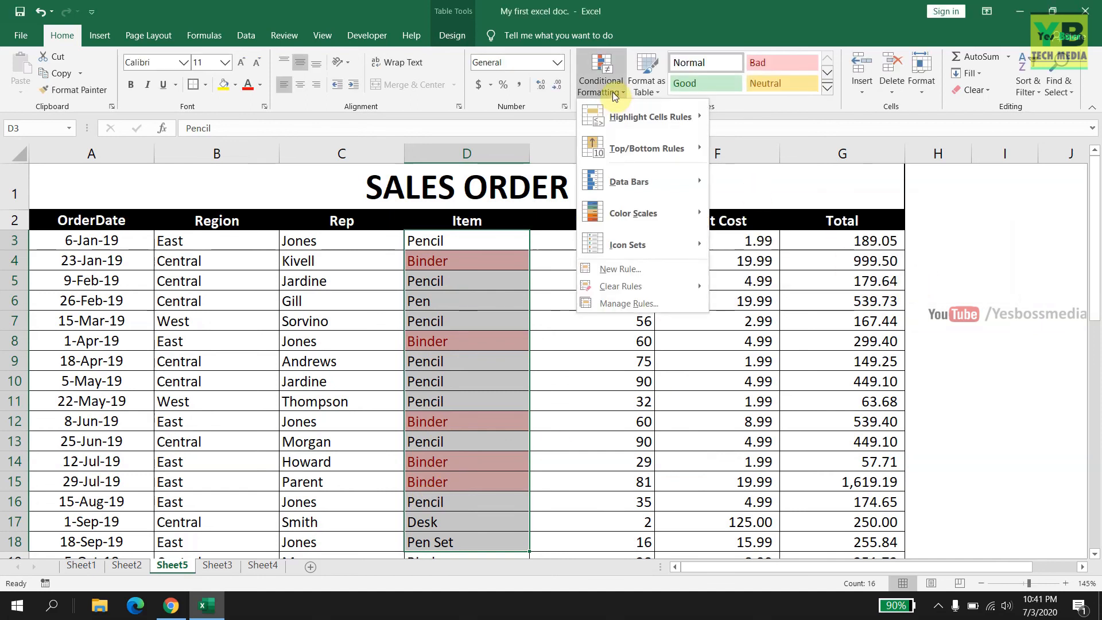
pyautogui.moveTo(629, 127)
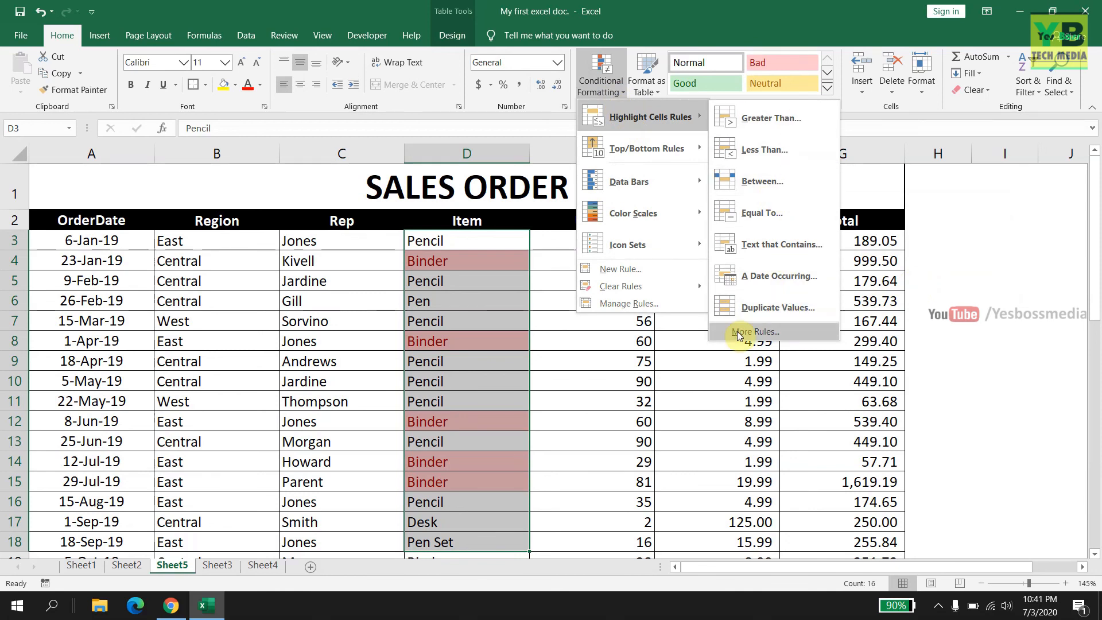
pyautogui.click(625, 374)
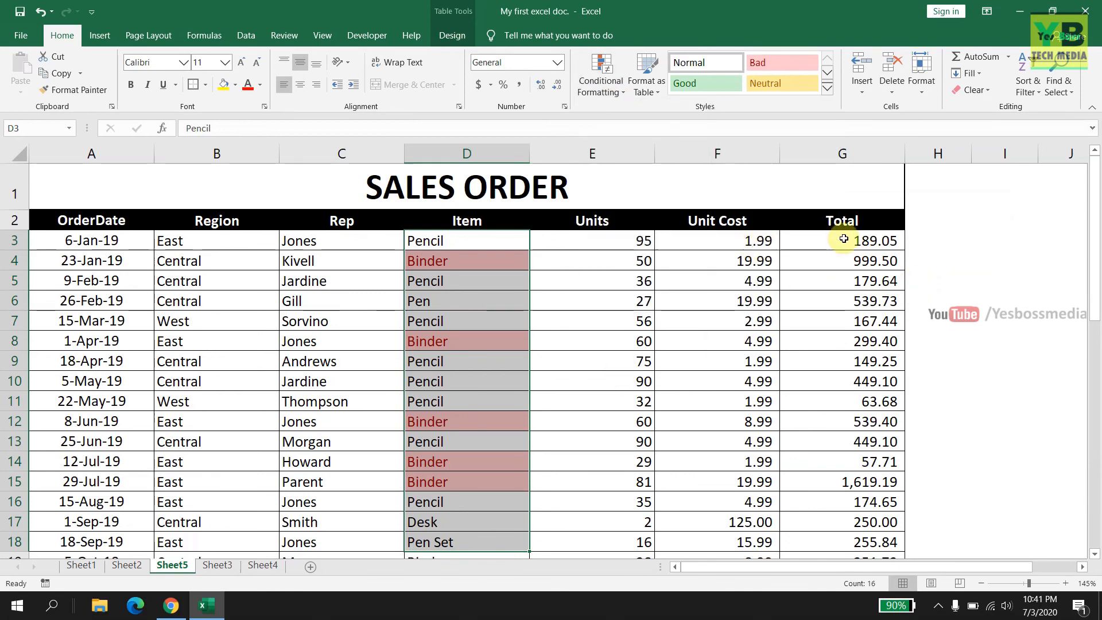
# Step: Add a Top 10 Items rule to the Total values in G3:G16 with Light Red Fill with Dark Red Text
pyautogui.moveTo(844, 238); pyautogui.dragTo(843, 500)
pyautogui.click(615, 92)
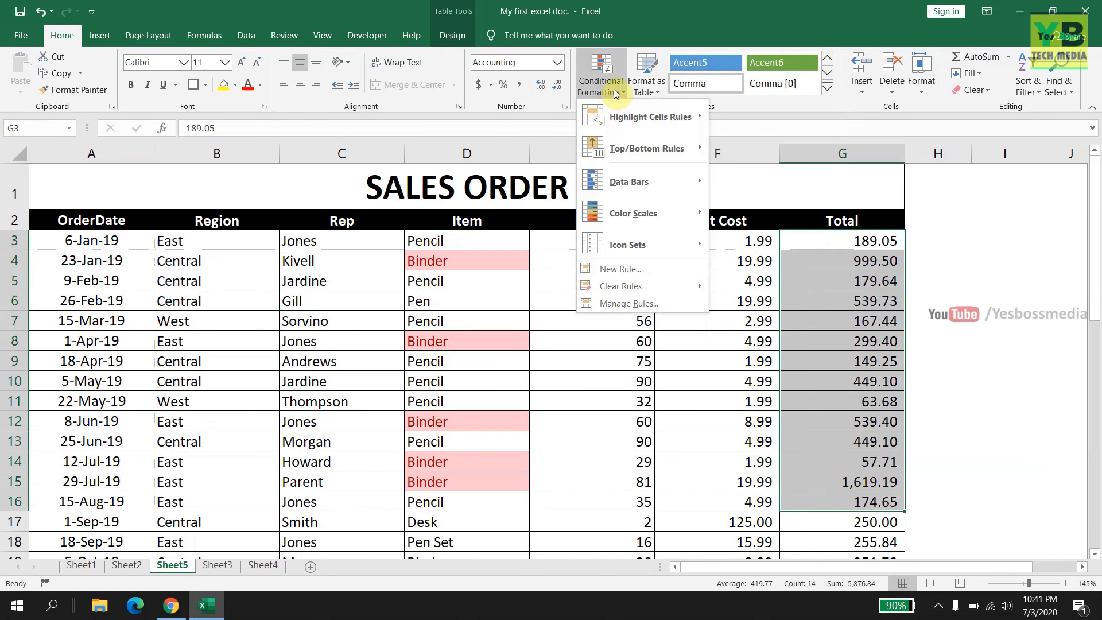
pyautogui.moveTo(644, 148)
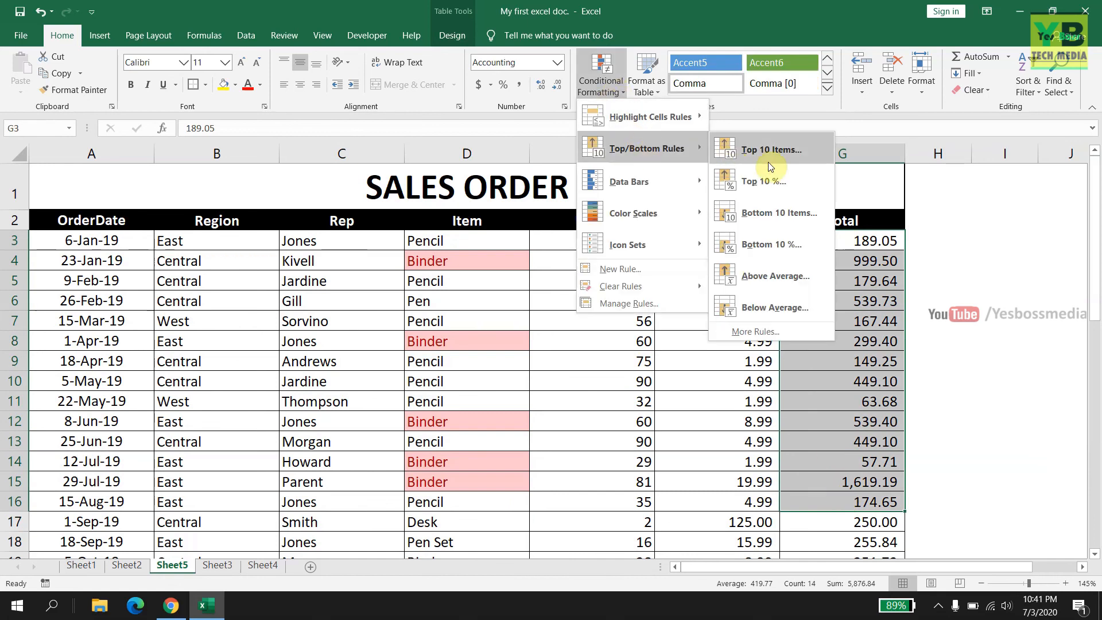
pyautogui.click(783, 150)
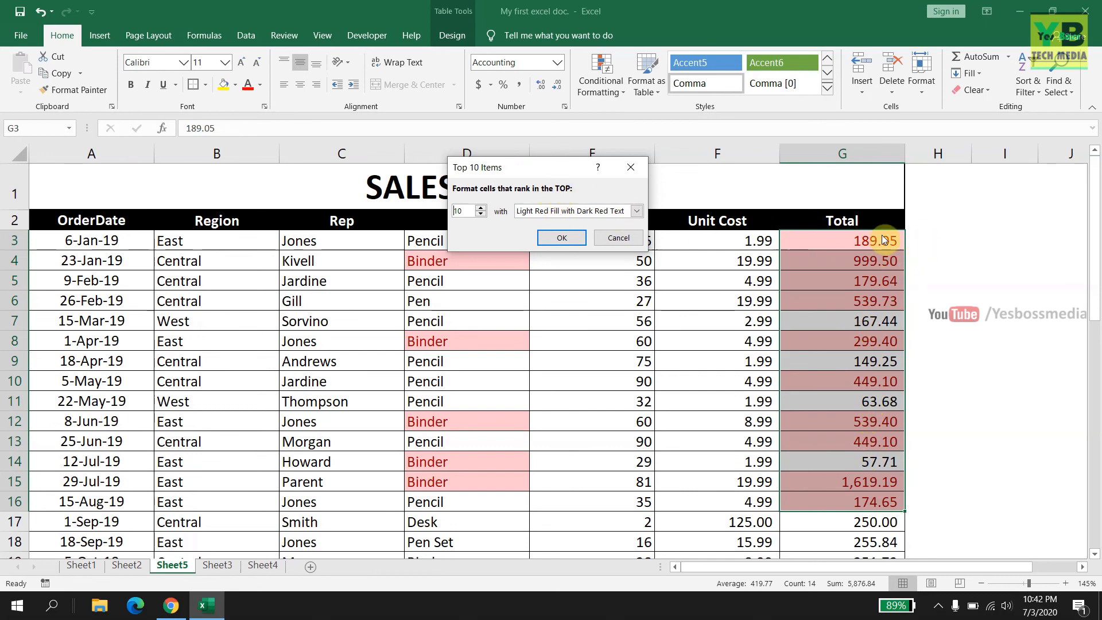
pyautogui.click(560, 237)
# Step: Apply green gradient data bars to the Units values in E3:E17 and widen the Units column
pyautogui.moveTo(634, 239); pyautogui.dragTo(603, 521)
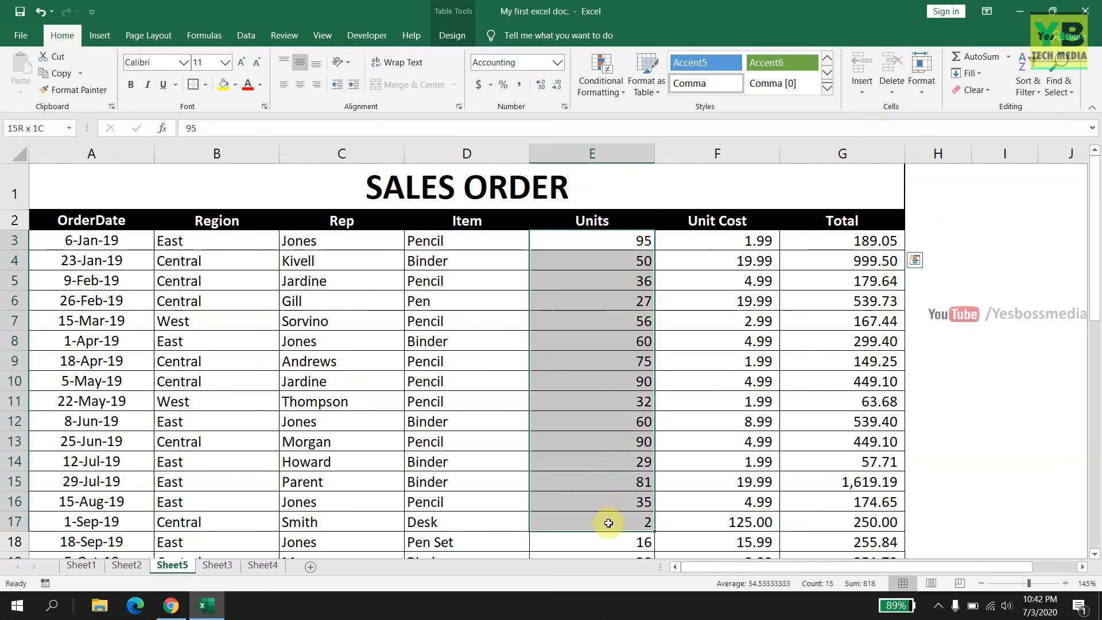
pyautogui.click(622, 94)
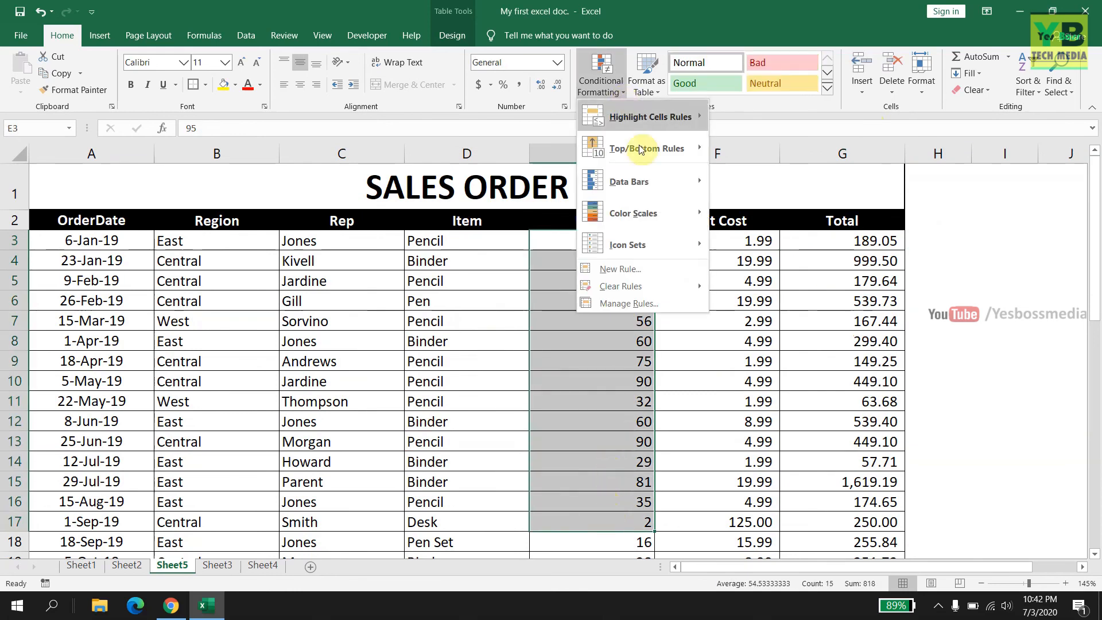
pyautogui.moveTo(666, 181)
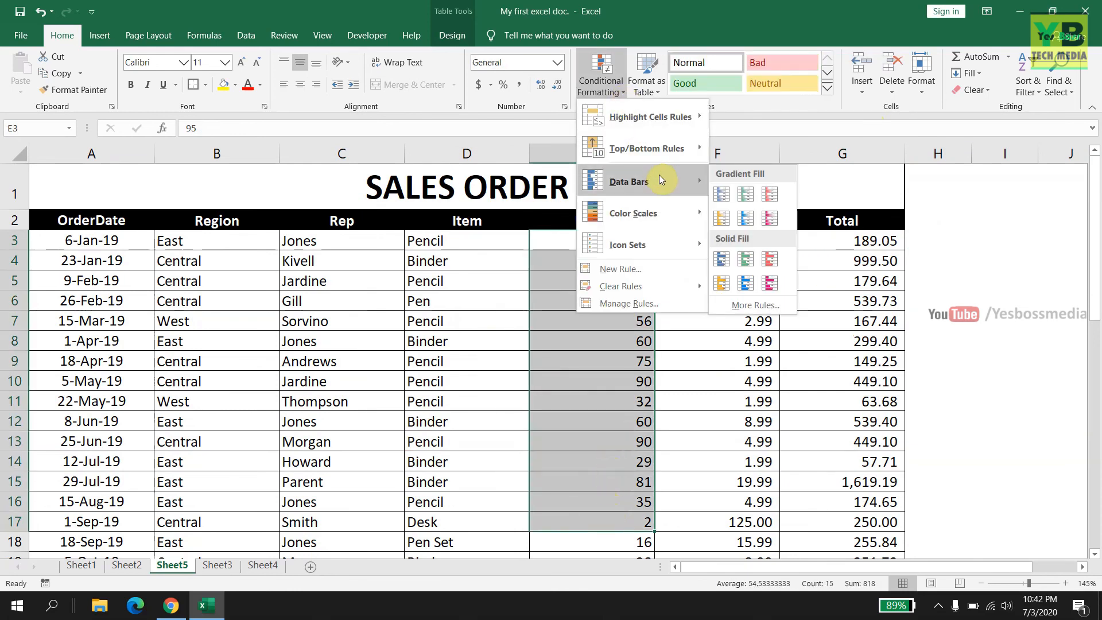
pyautogui.click(746, 194)
pyautogui.click(663, 180)
pyautogui.moveTo(655, 152); pyautogui.dragTo(716, 154)
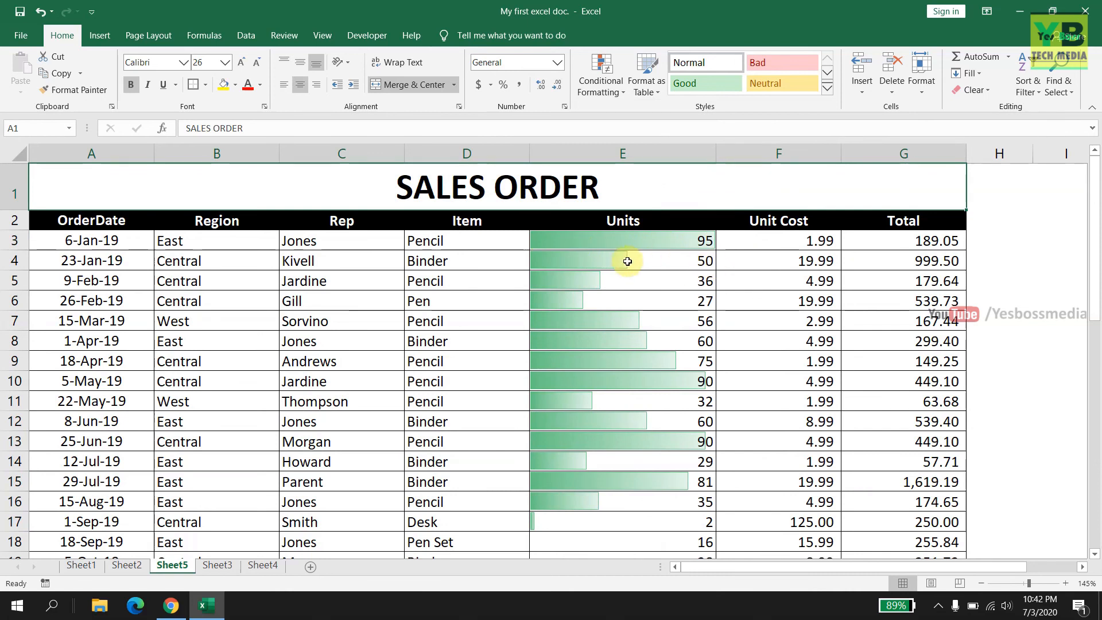
# Step: Set the Units value of the 26-Feb-19 order in E6 to 80
pyautogui.click(702, 303)
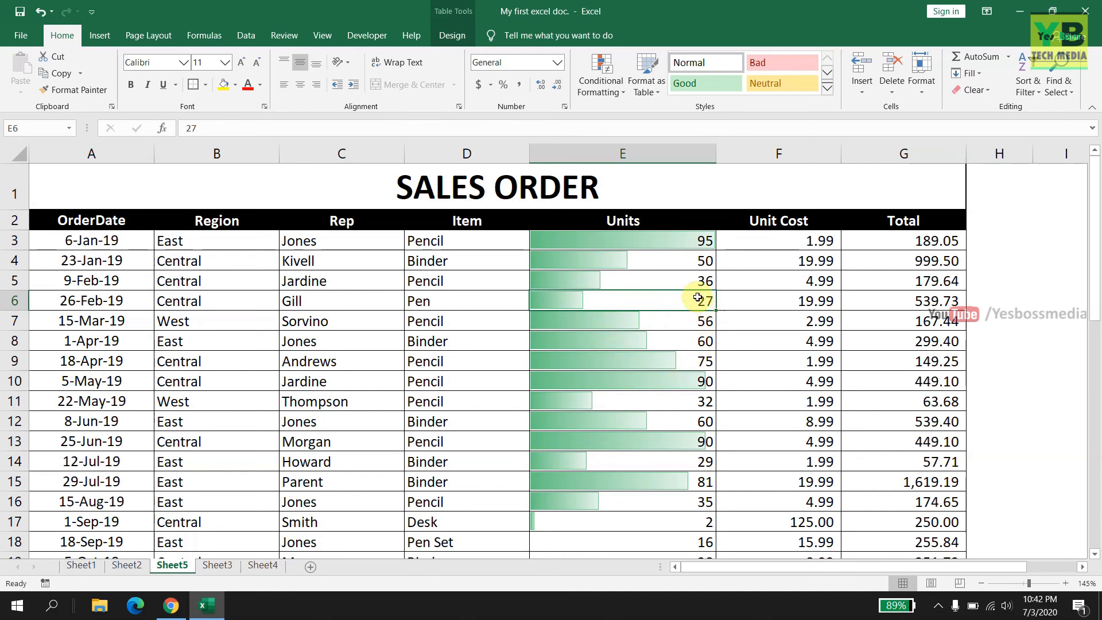
pyautogui.write('80')
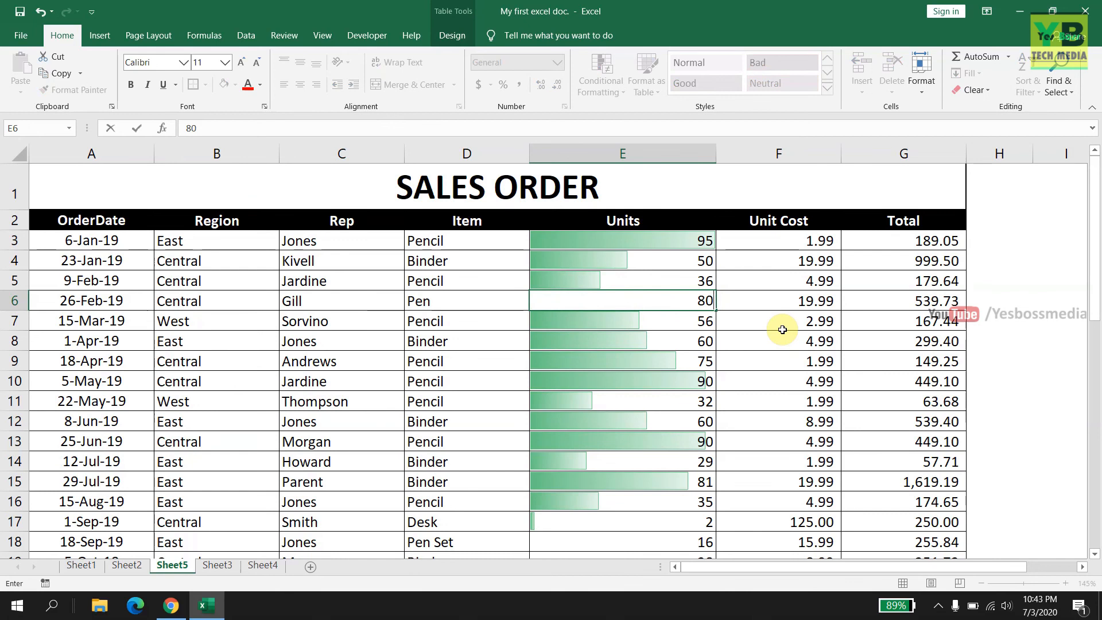
pyautogui.press('Return')
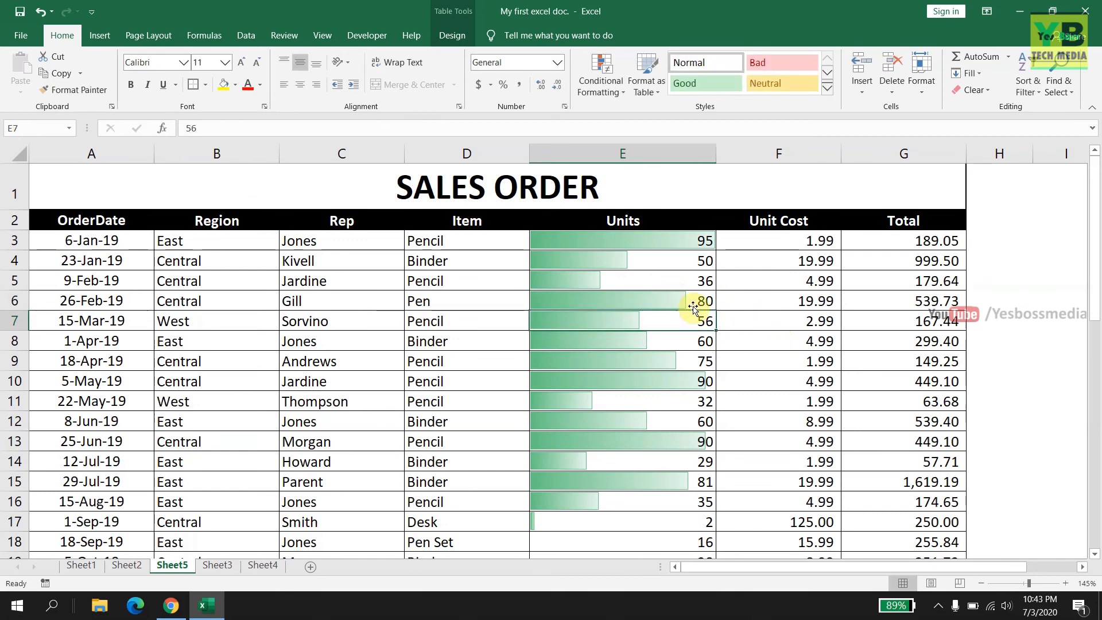
# Step: Apply a green-yellow-red color scale to the Unit Cost values in F3:F14
pyautogui.click(618, 94)
pyautogui.moveTo(640, 189)
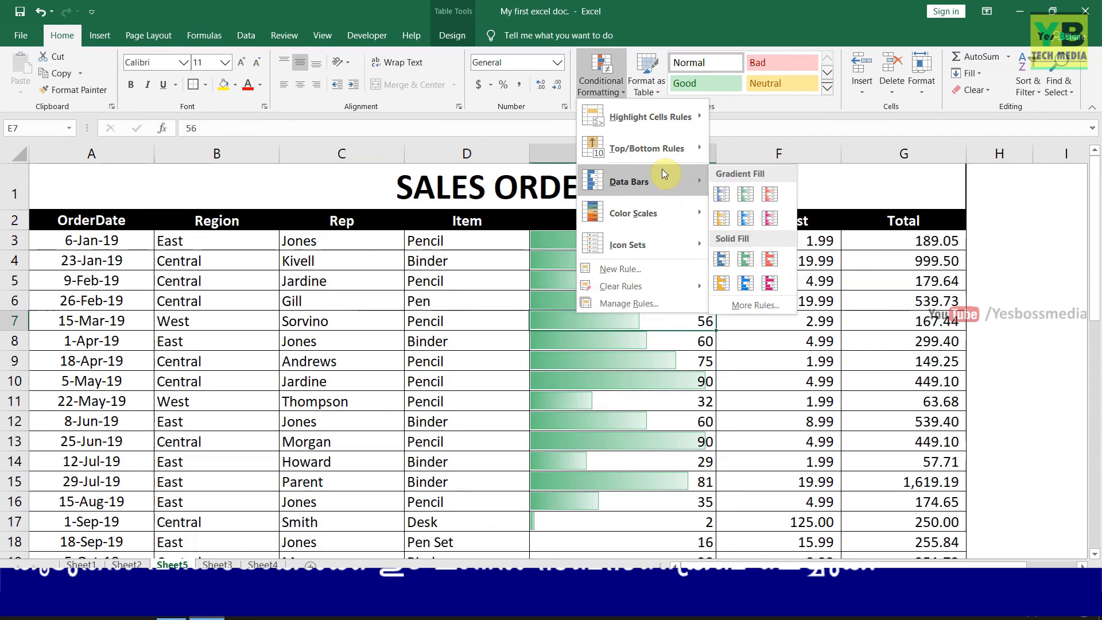
pyautogui.moveTo(789, 241); pyautogui.dragTo(789, 466)
pyautogui.click(600, 85)
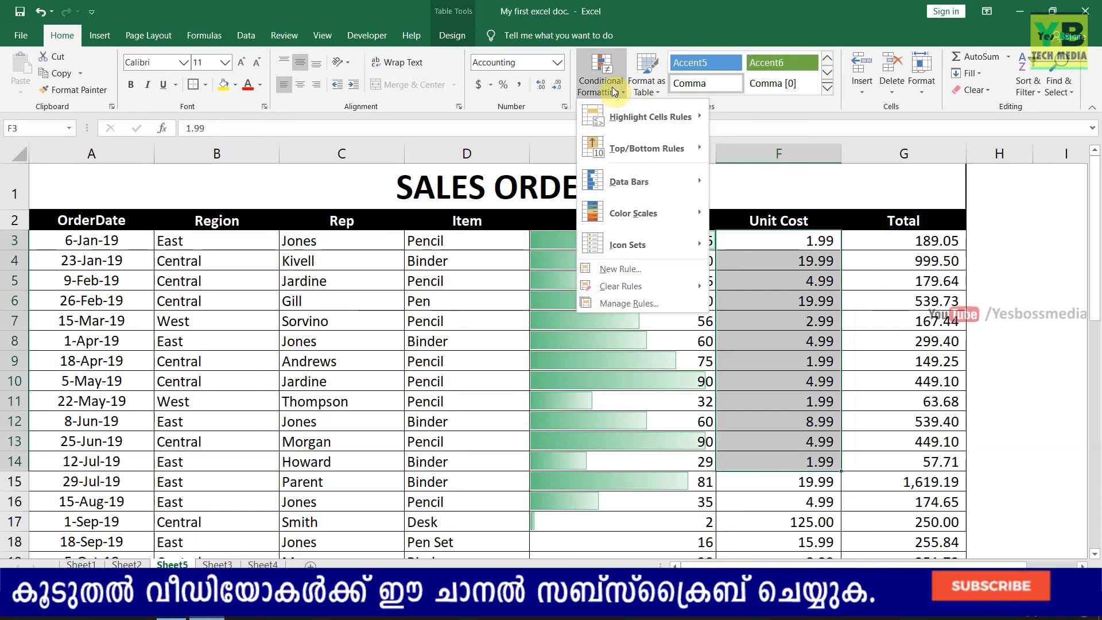
pyautogui.moveTo(645, 221)
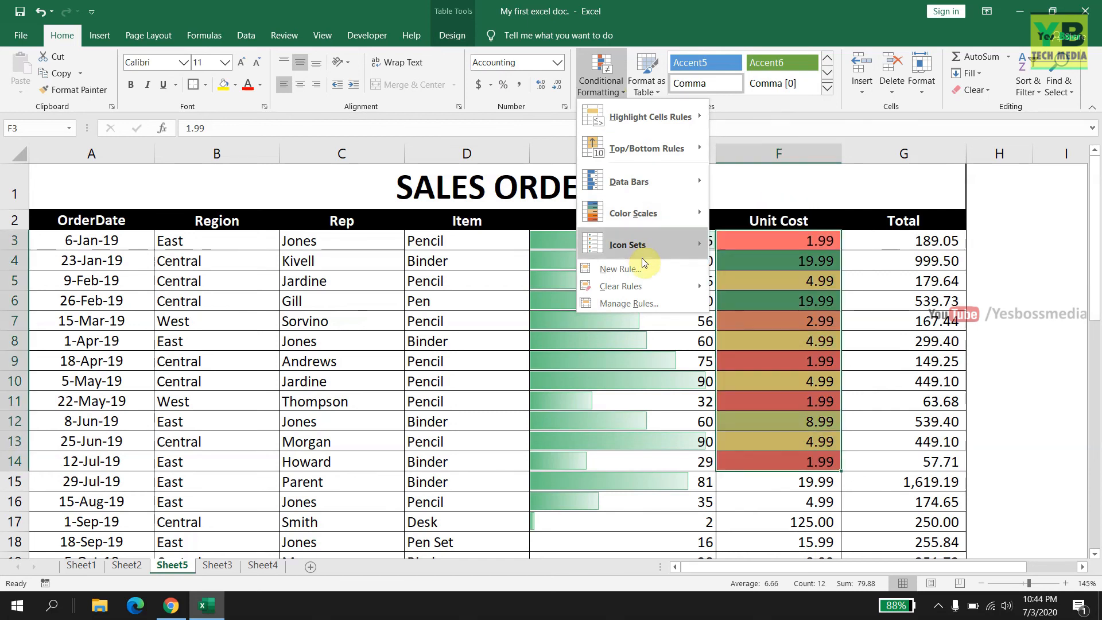
# Step: Add the three-circle icon set in green, yellow and red to the Unit Cost values in F3:F14
pyautogui.moveTo(646, 253)
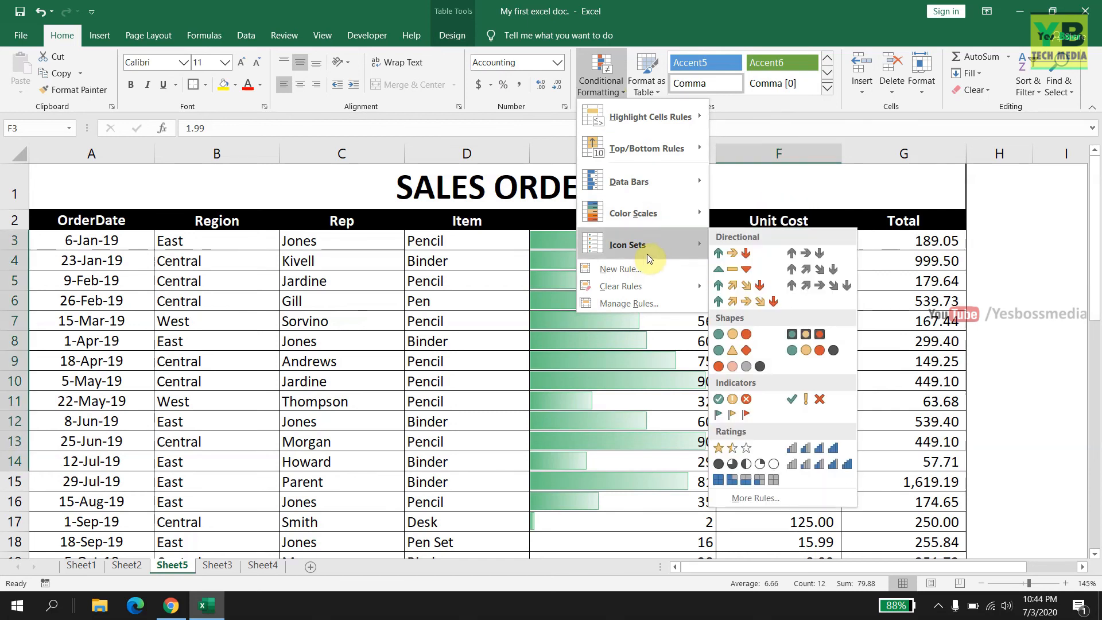
pyautogui.click(743, 336)
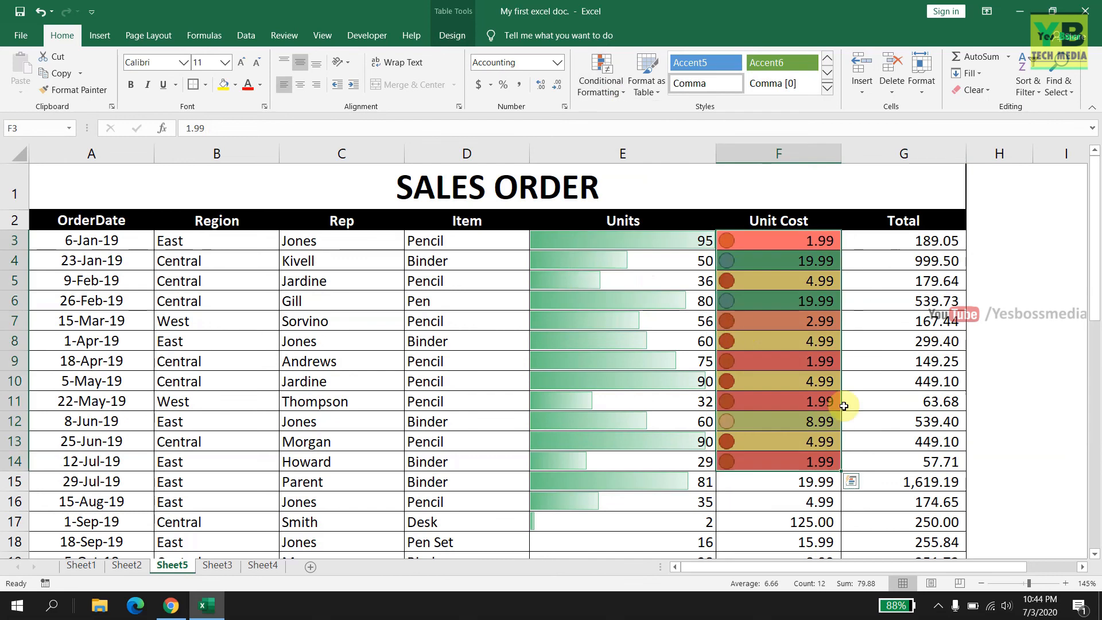
pyautogui.click(889, 343)
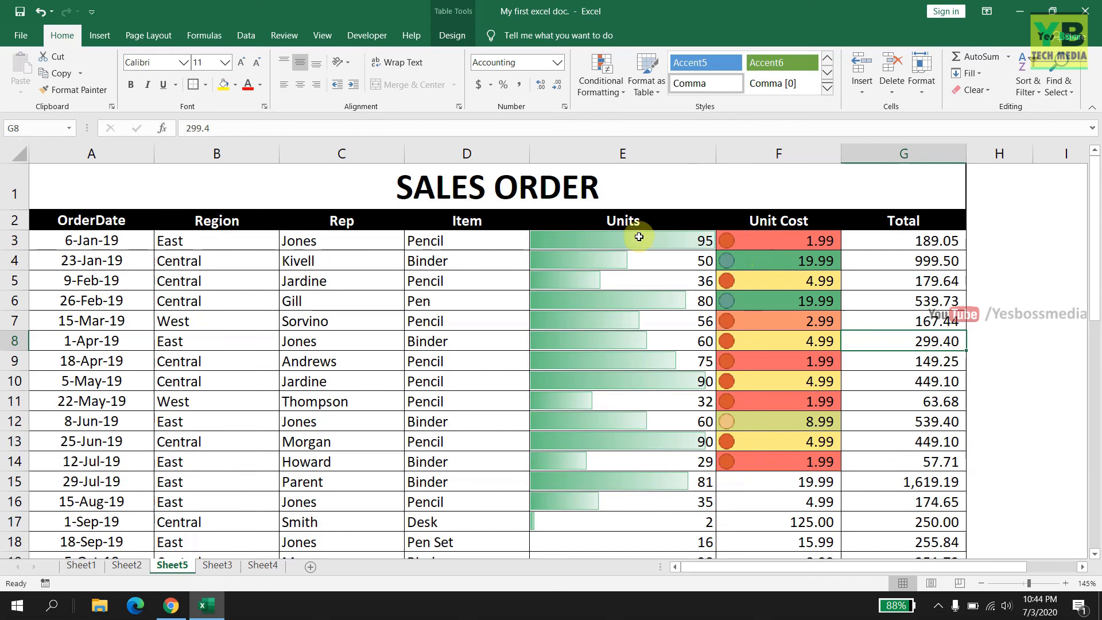
# Step: Add the 4 Ratings icon set to the Units values in E3:E16
pyautogui.moveTo(637, 236); pyautogui.dragTo(627, 494)
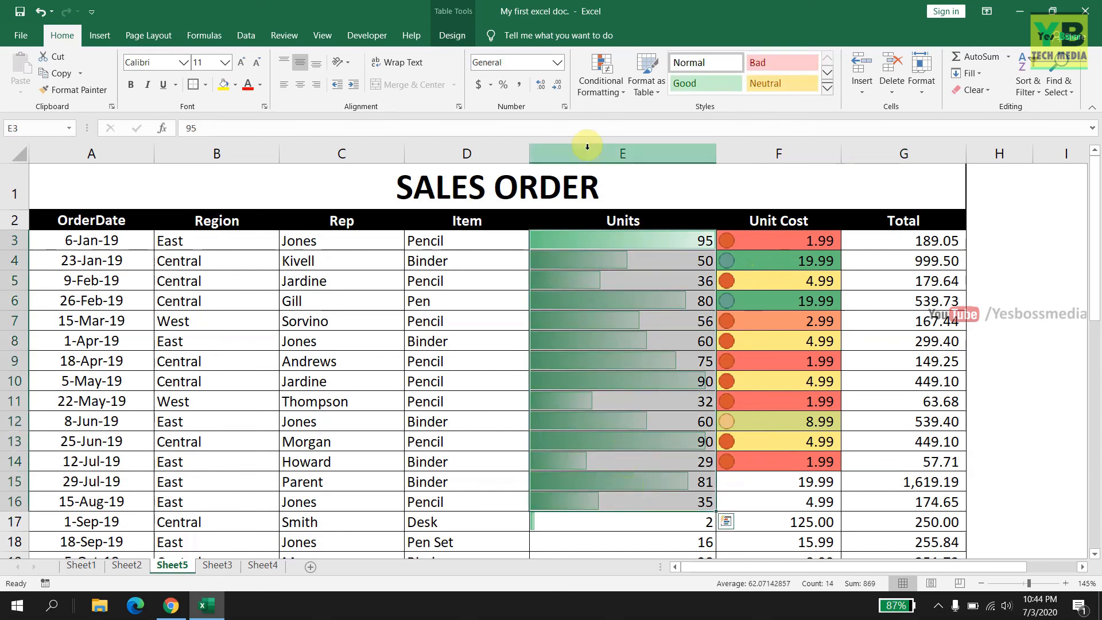
pyautogui.click(601, 86)
pyautogui.moveTo(637, 245)
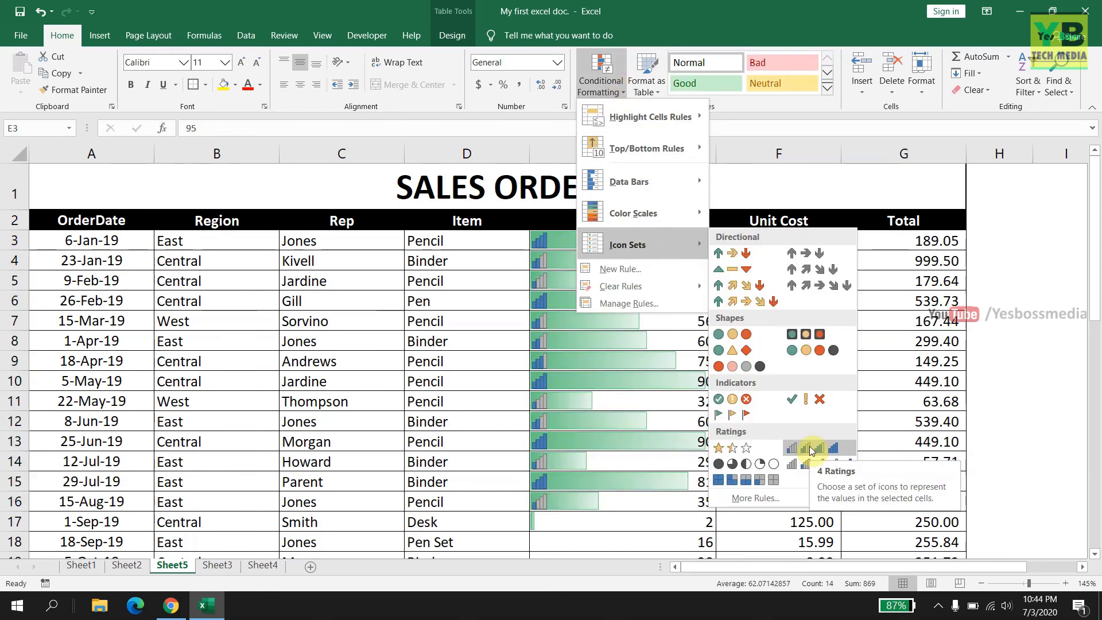
pyautogui.click(811, 450)
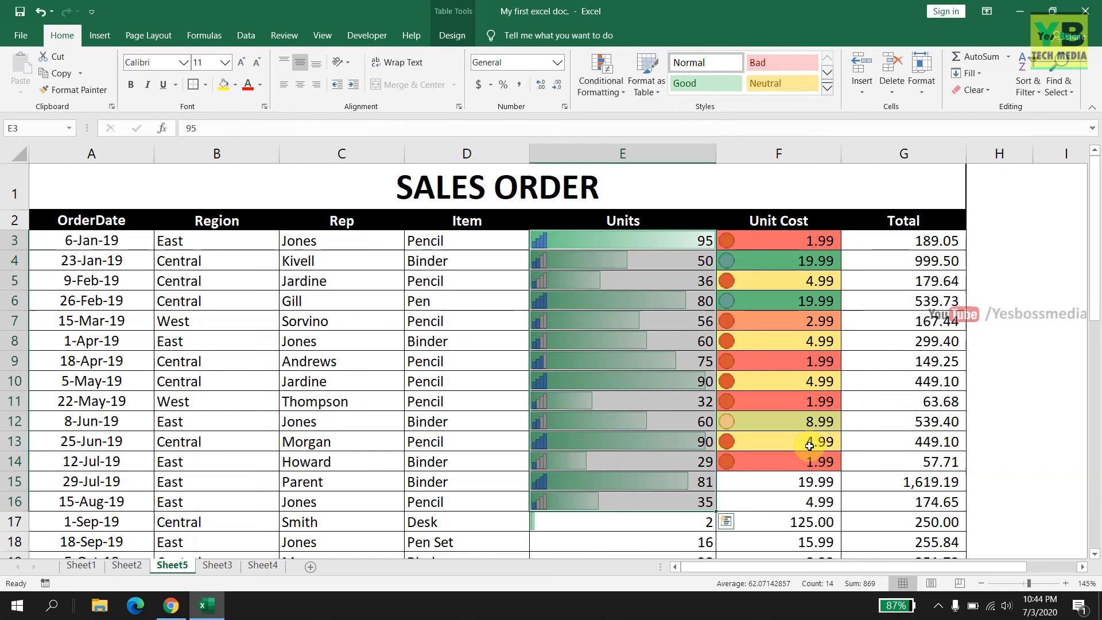
# Step: Select Units cell E7 and open the conditional formatting icon set choices
pyautogui.click(624, 319)
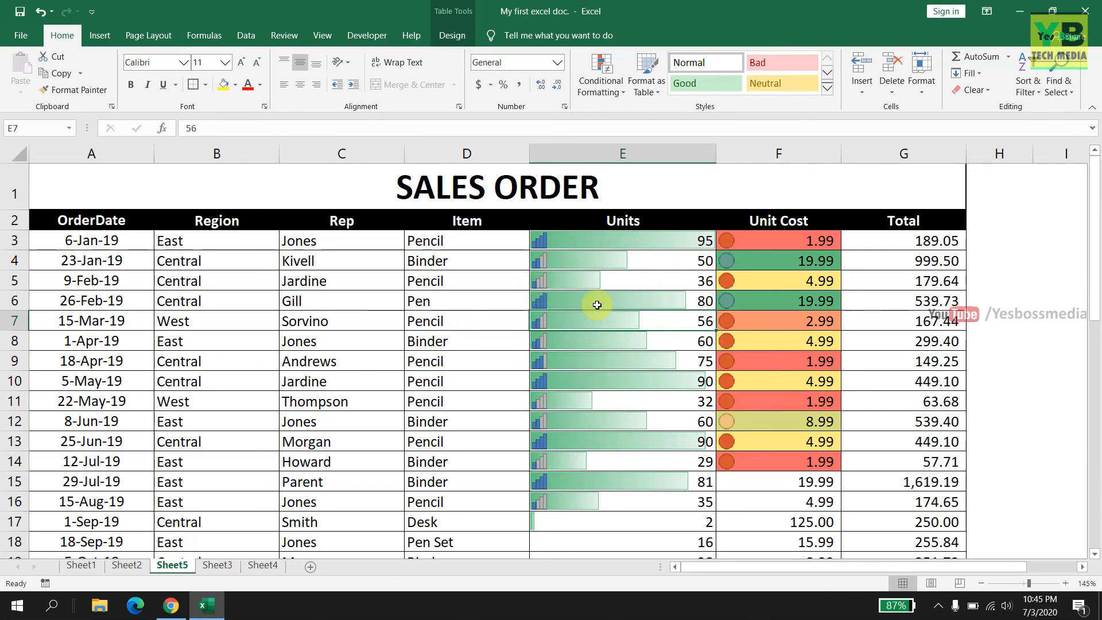
pyautogui.click(615, 87)
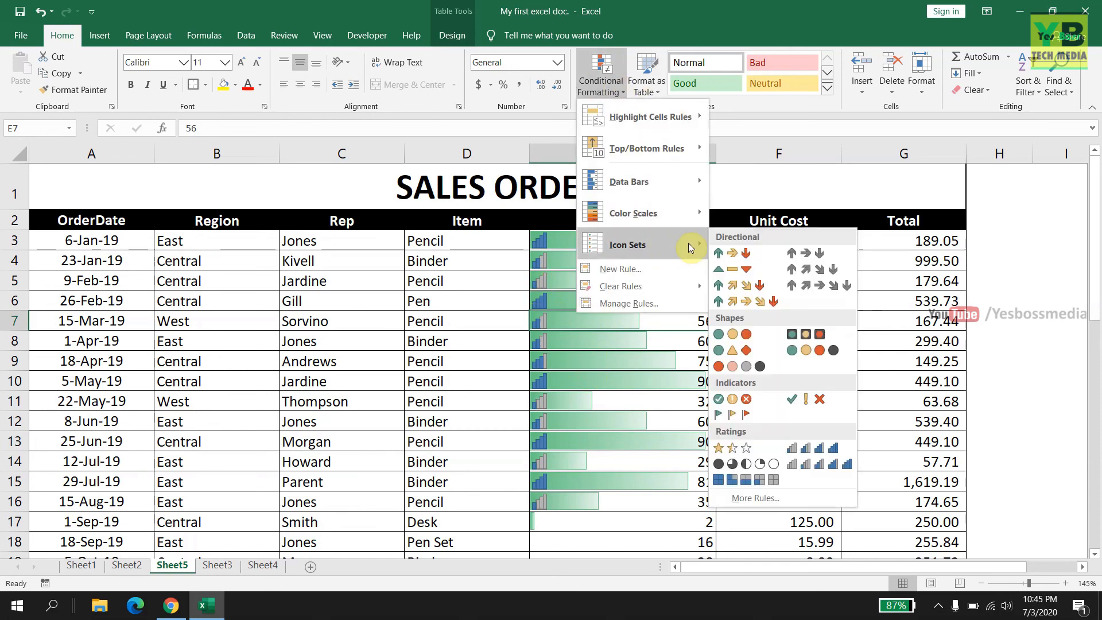